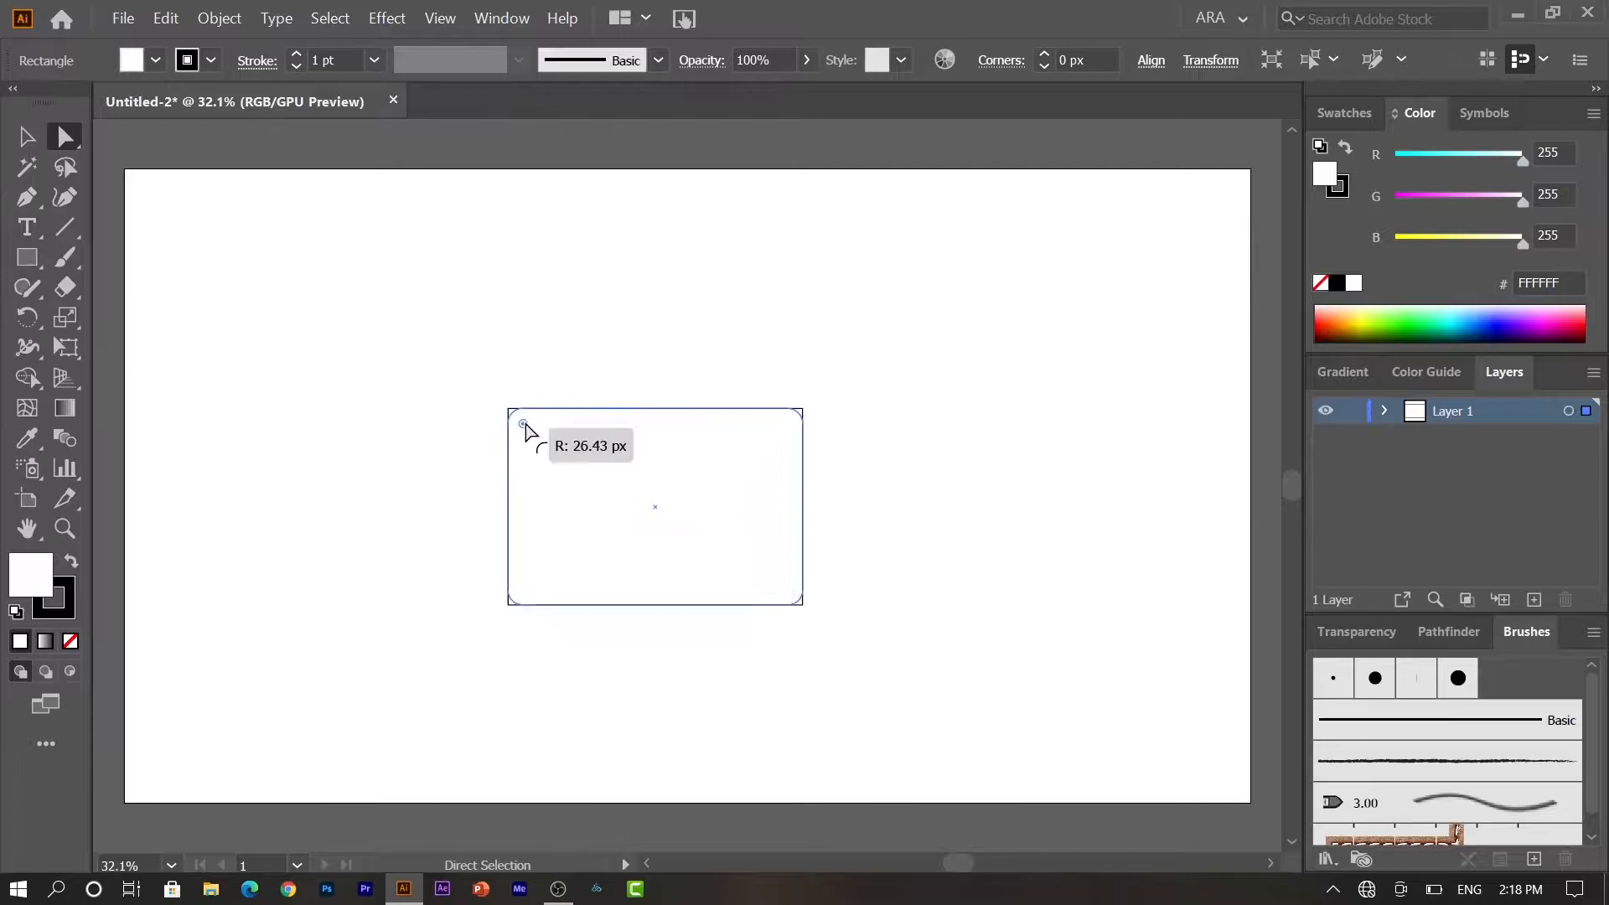
Step: Set the rounded rectangle's stroke weight to 10 pt
click(27, 137)
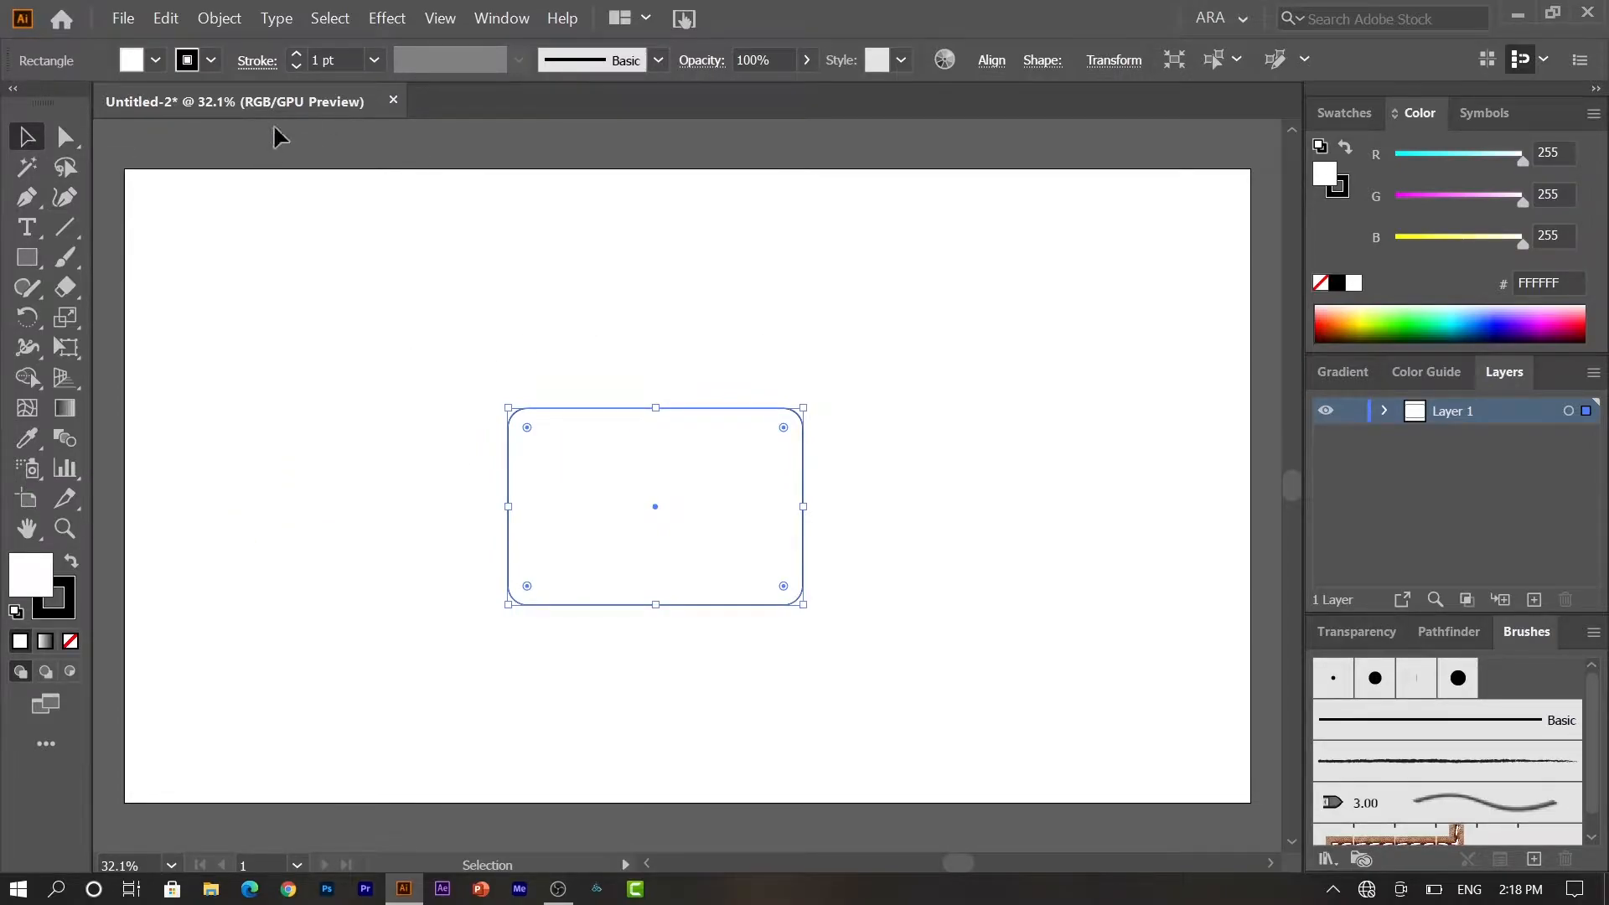
click(342, 63)
text(5)
key(Return)
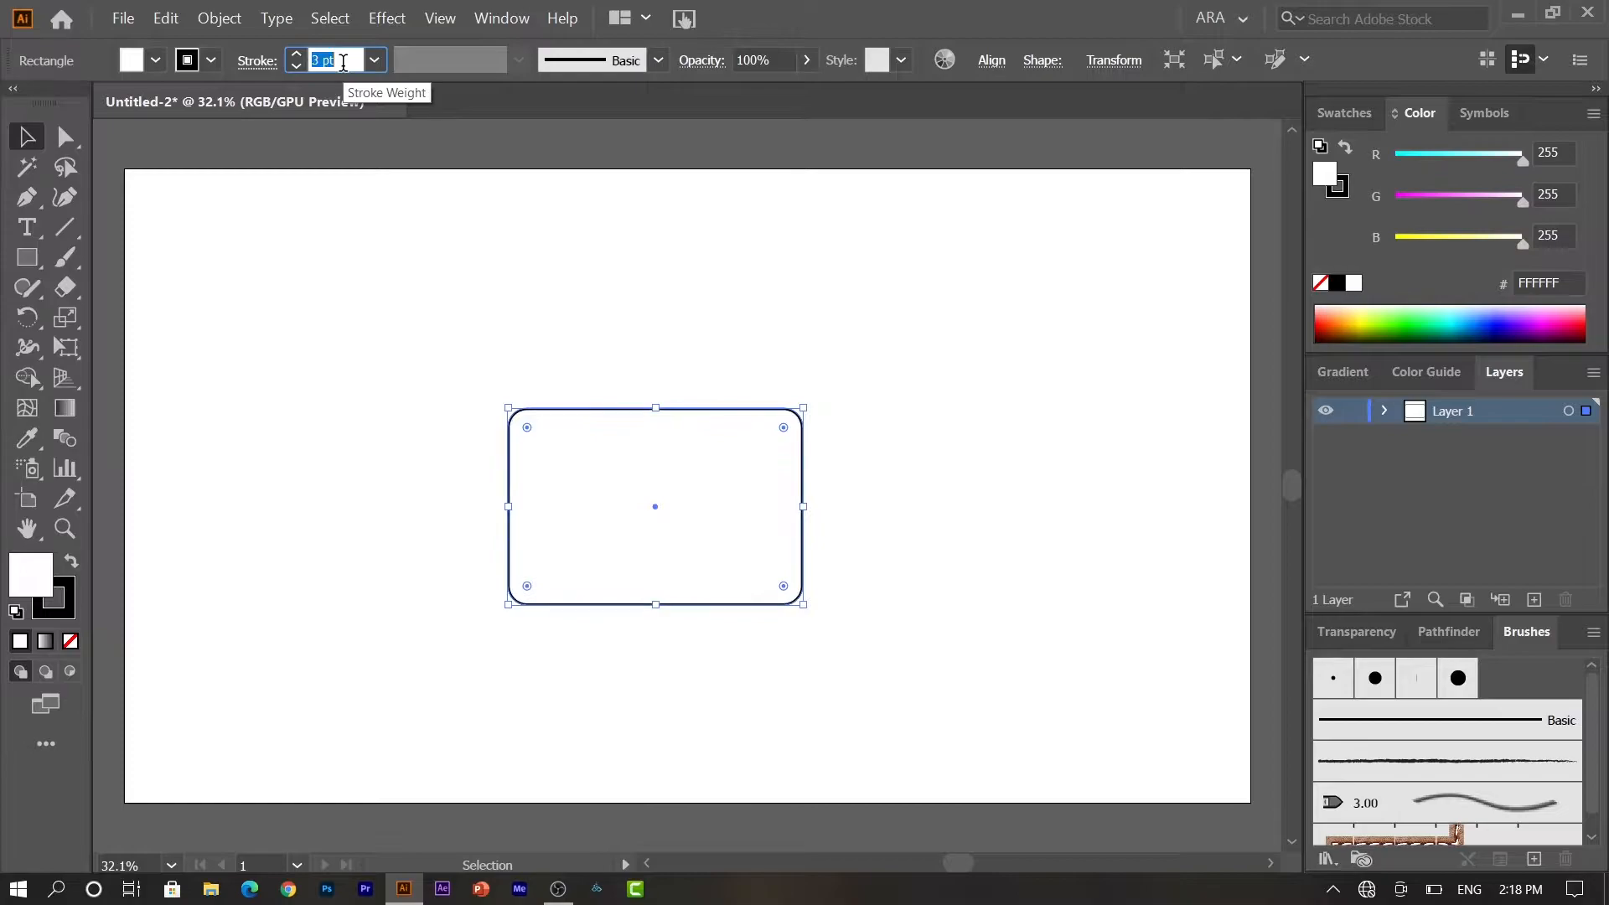
key(Up)
key(Up)
key(Up)
key(Up)
key(Up)
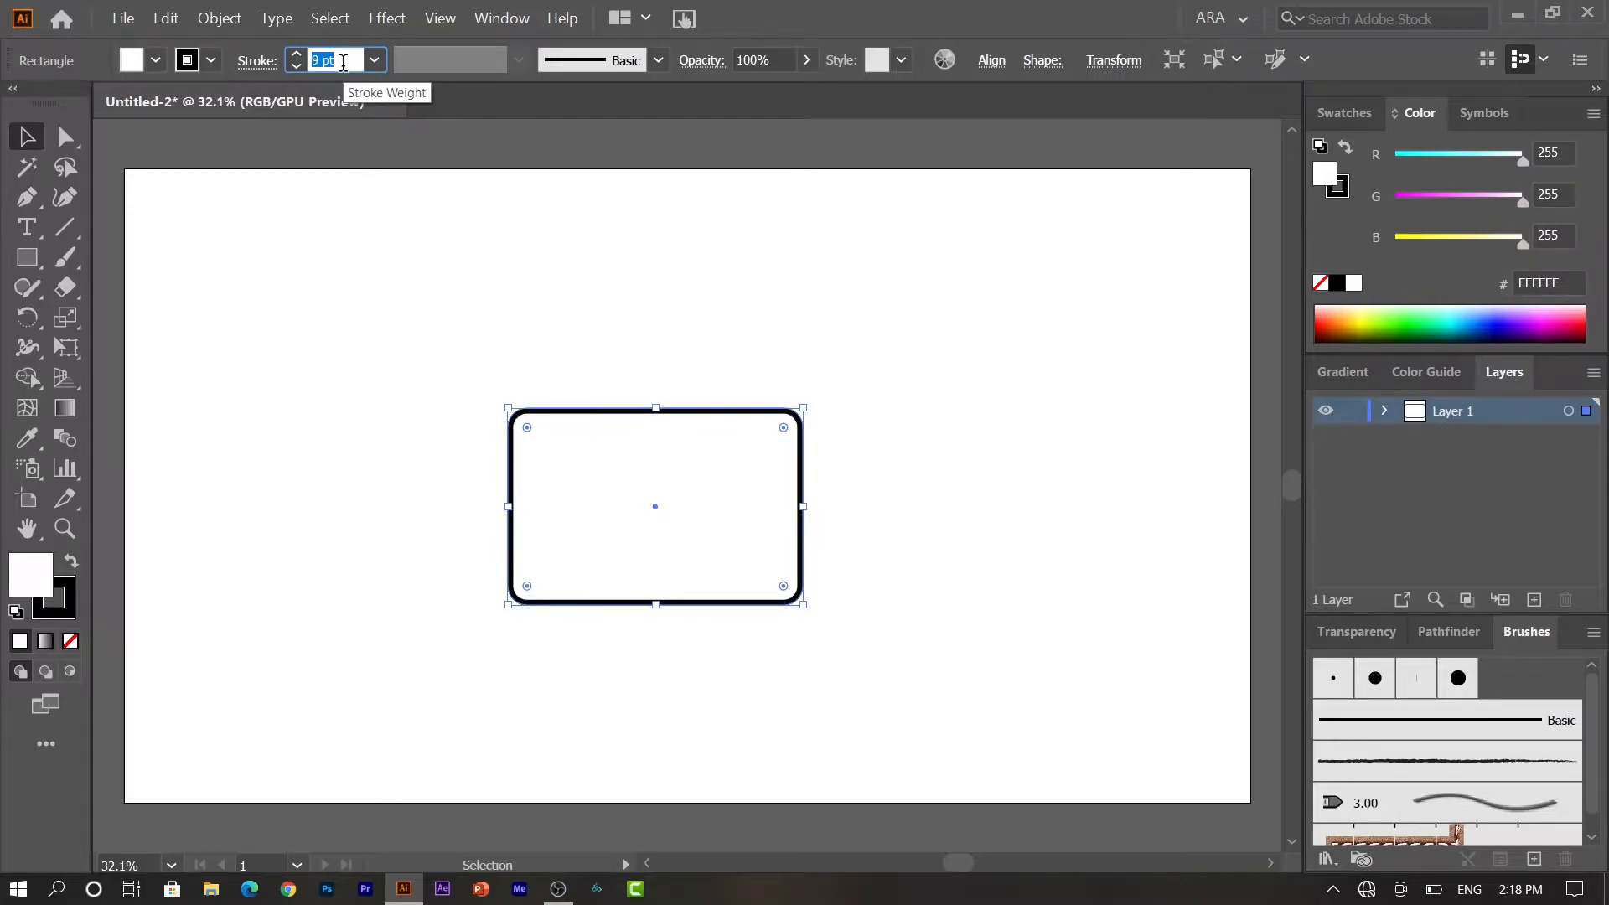
click(429, 410)
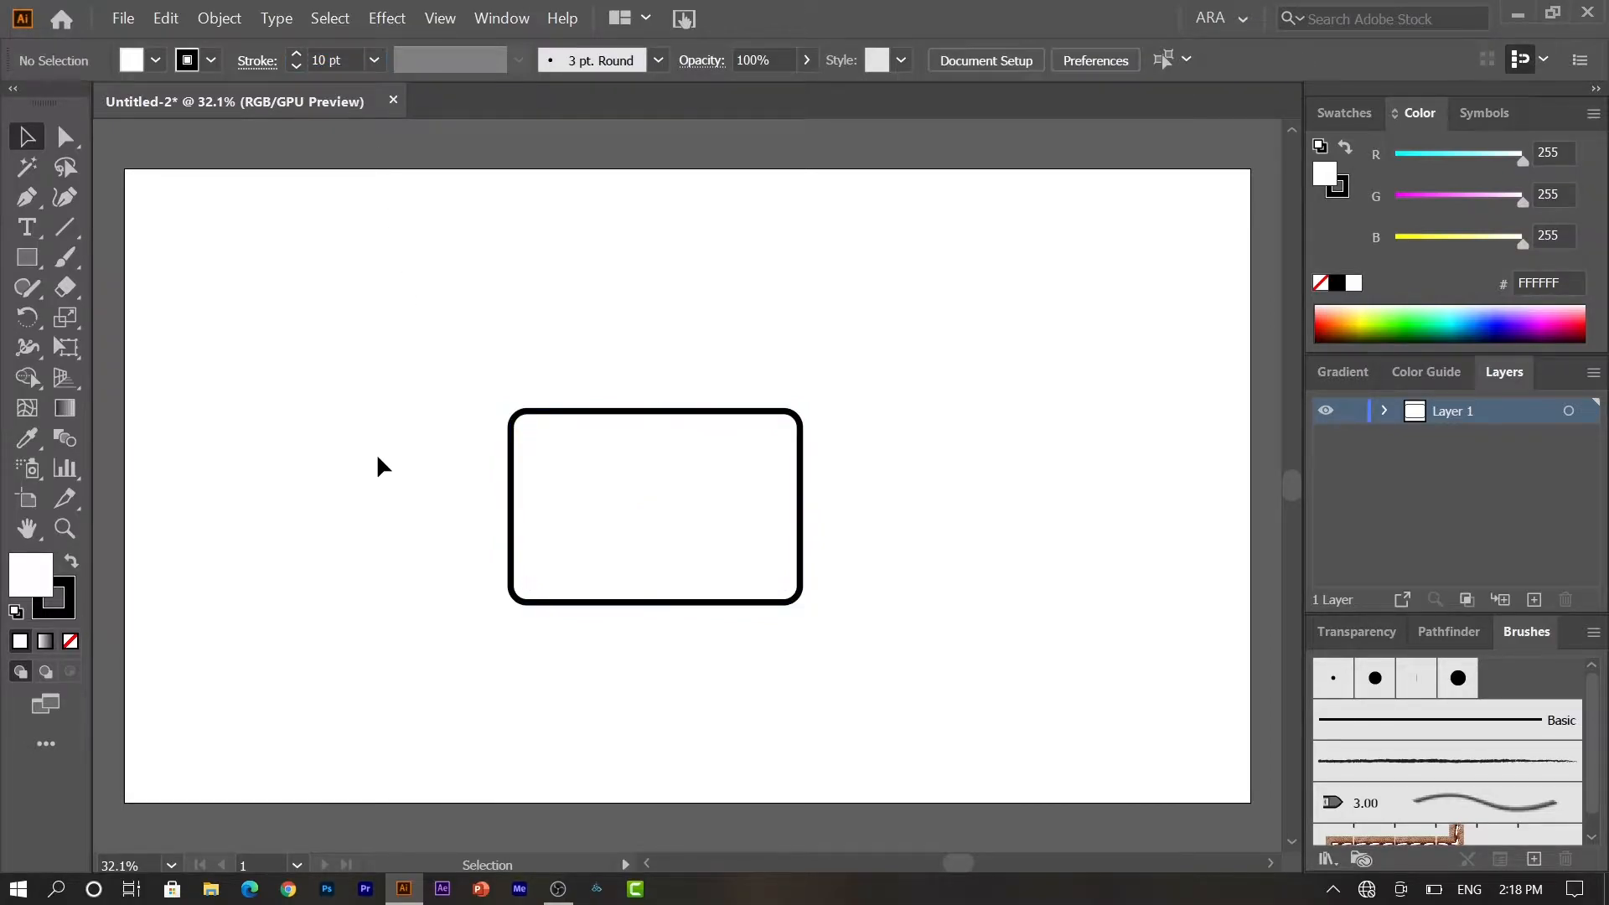
Step: Fill the rounded rectangle with a medium-dark gray swatch
click(660, 471)
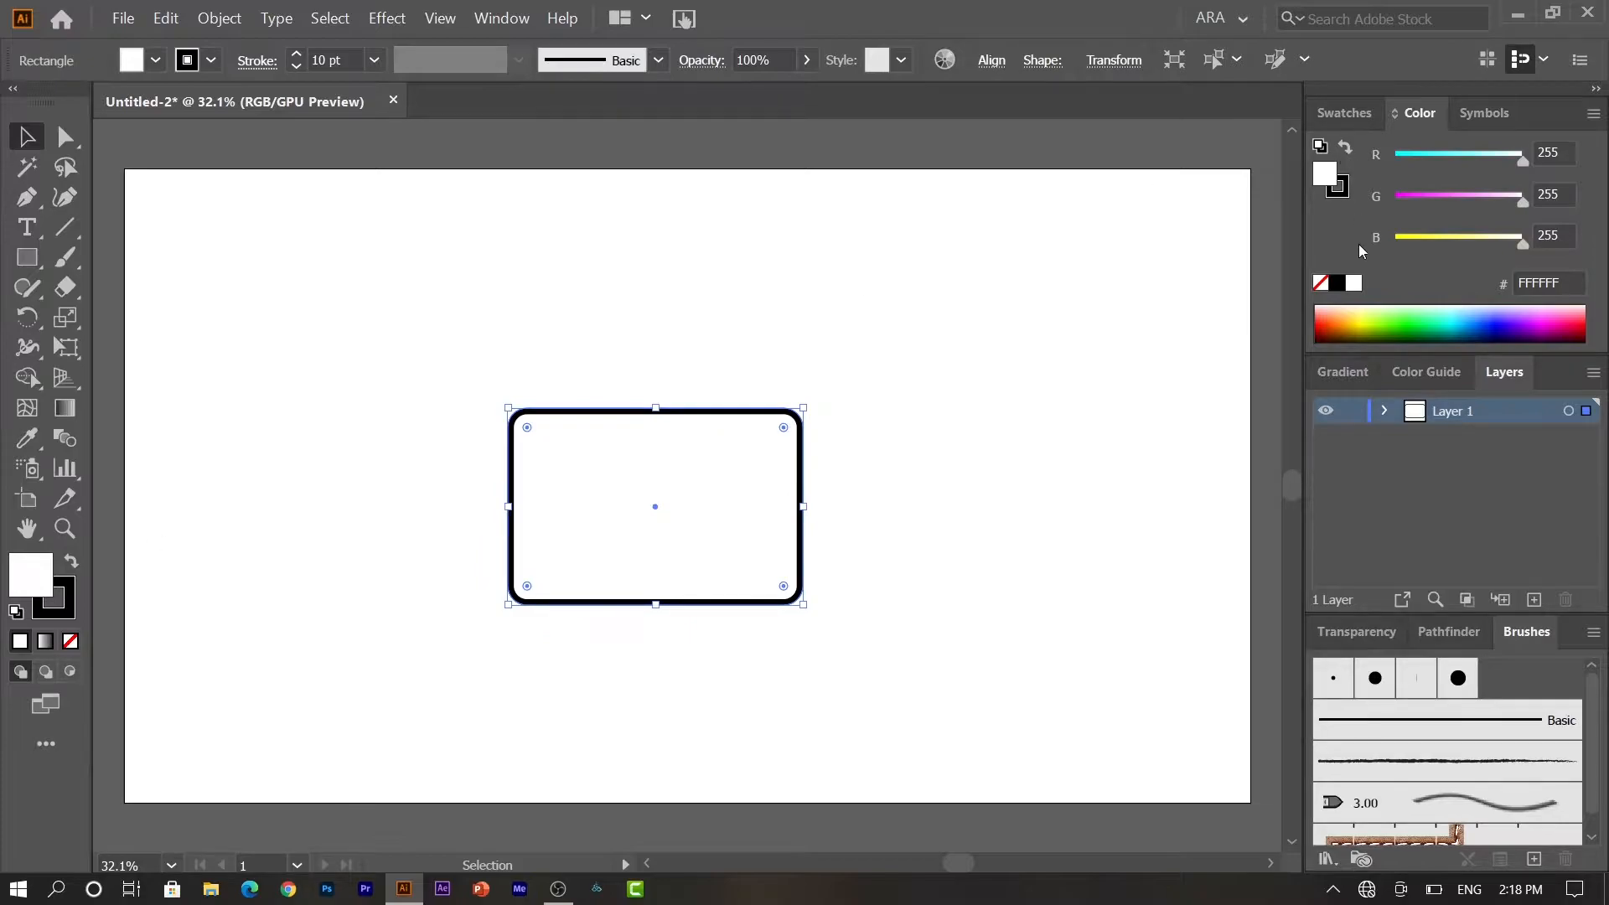
click(1344, 113)
click(1392, 266)
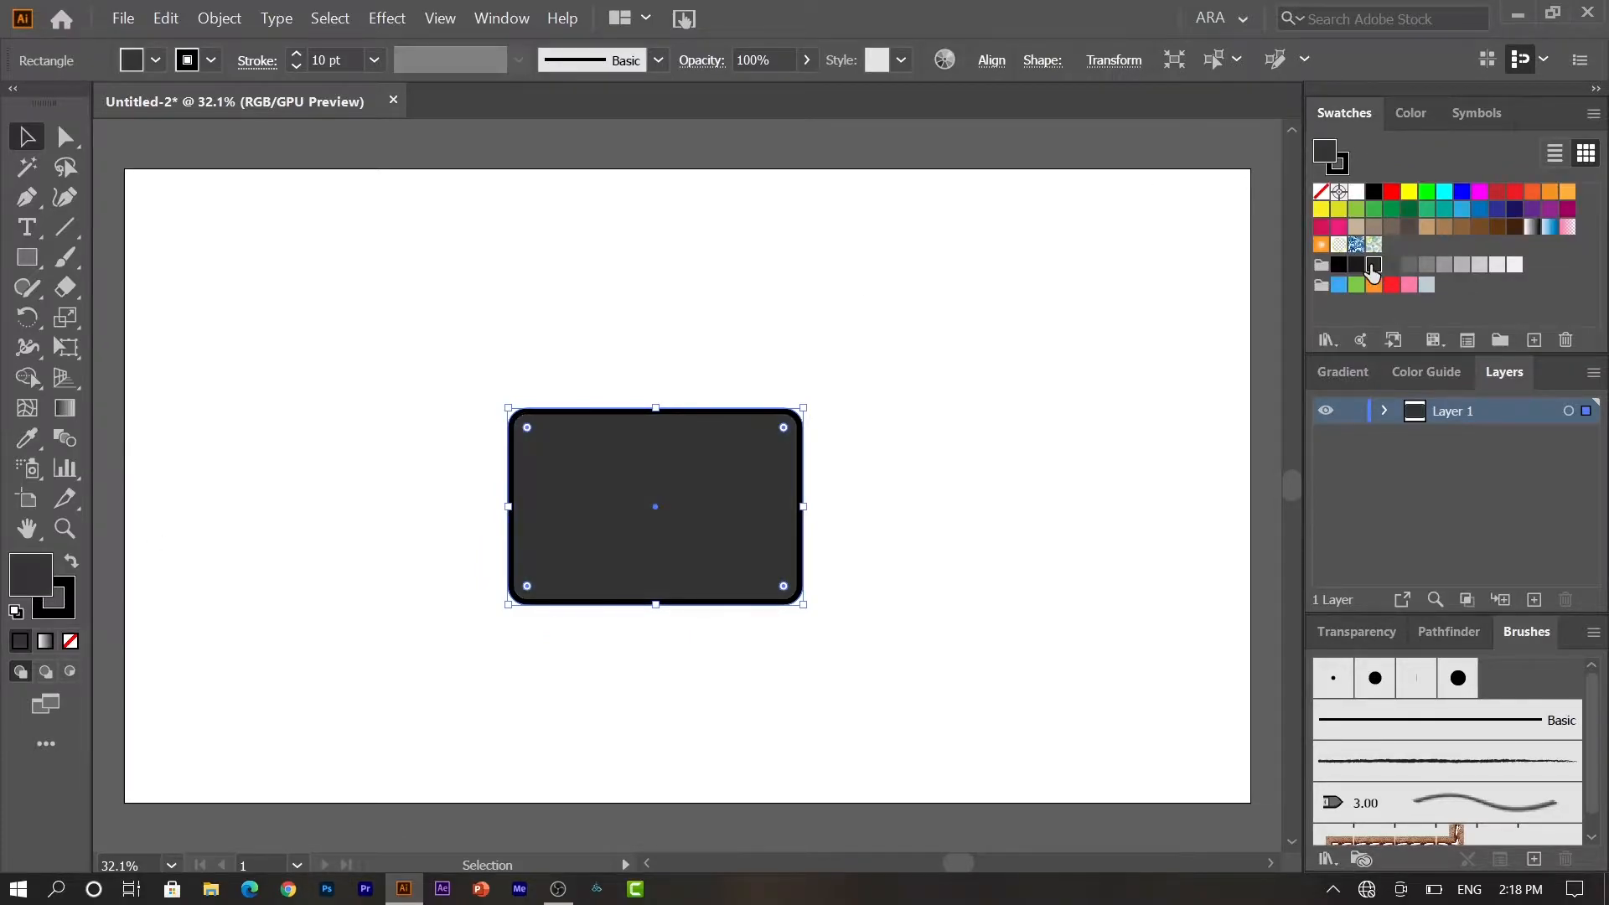
click(1413, 265)
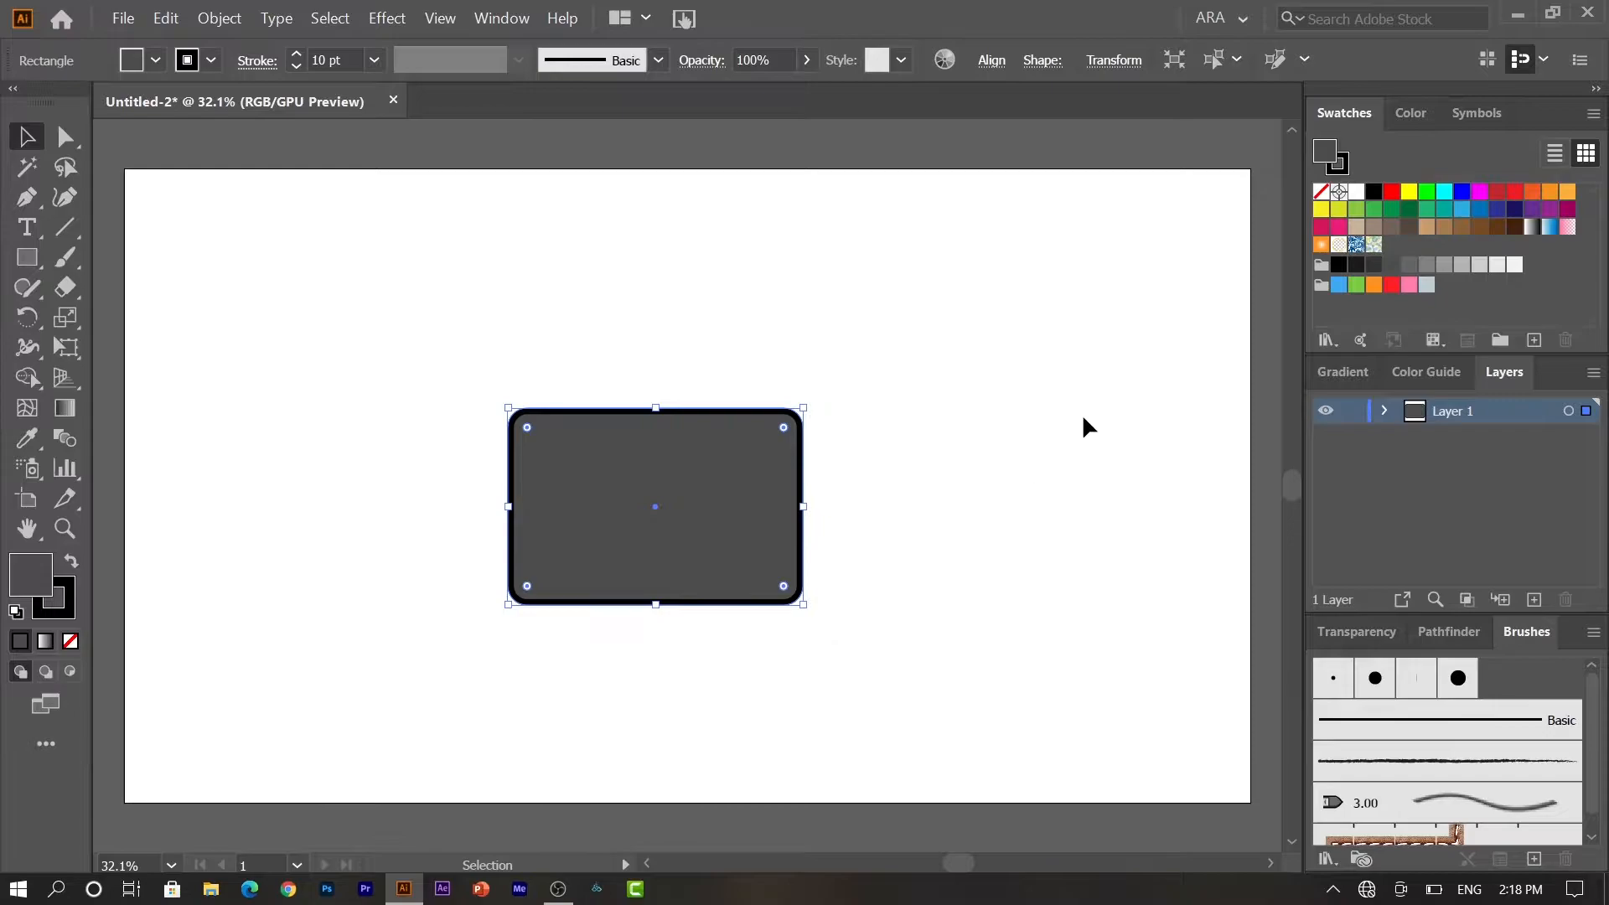
click(1409, 267)
click(907, 579)
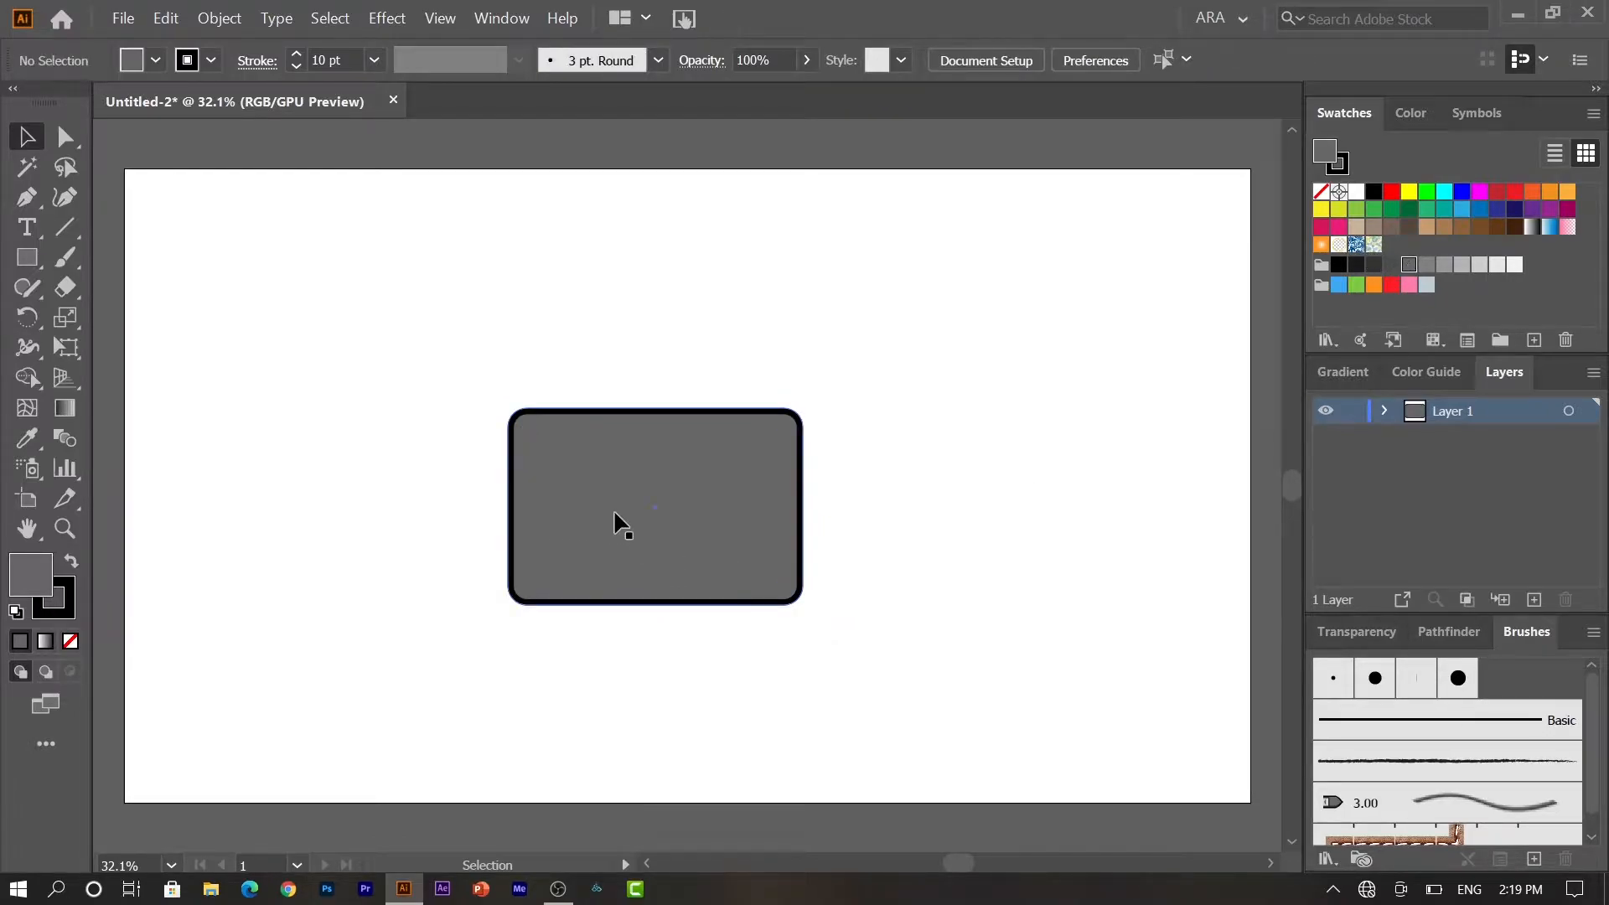
Step: Duplicate the gray rounded rectangle above the original, scale the copy down slightly and fill it with orange
drag(614, 514, 622, 300)
drag(806, 196, 779, 210)
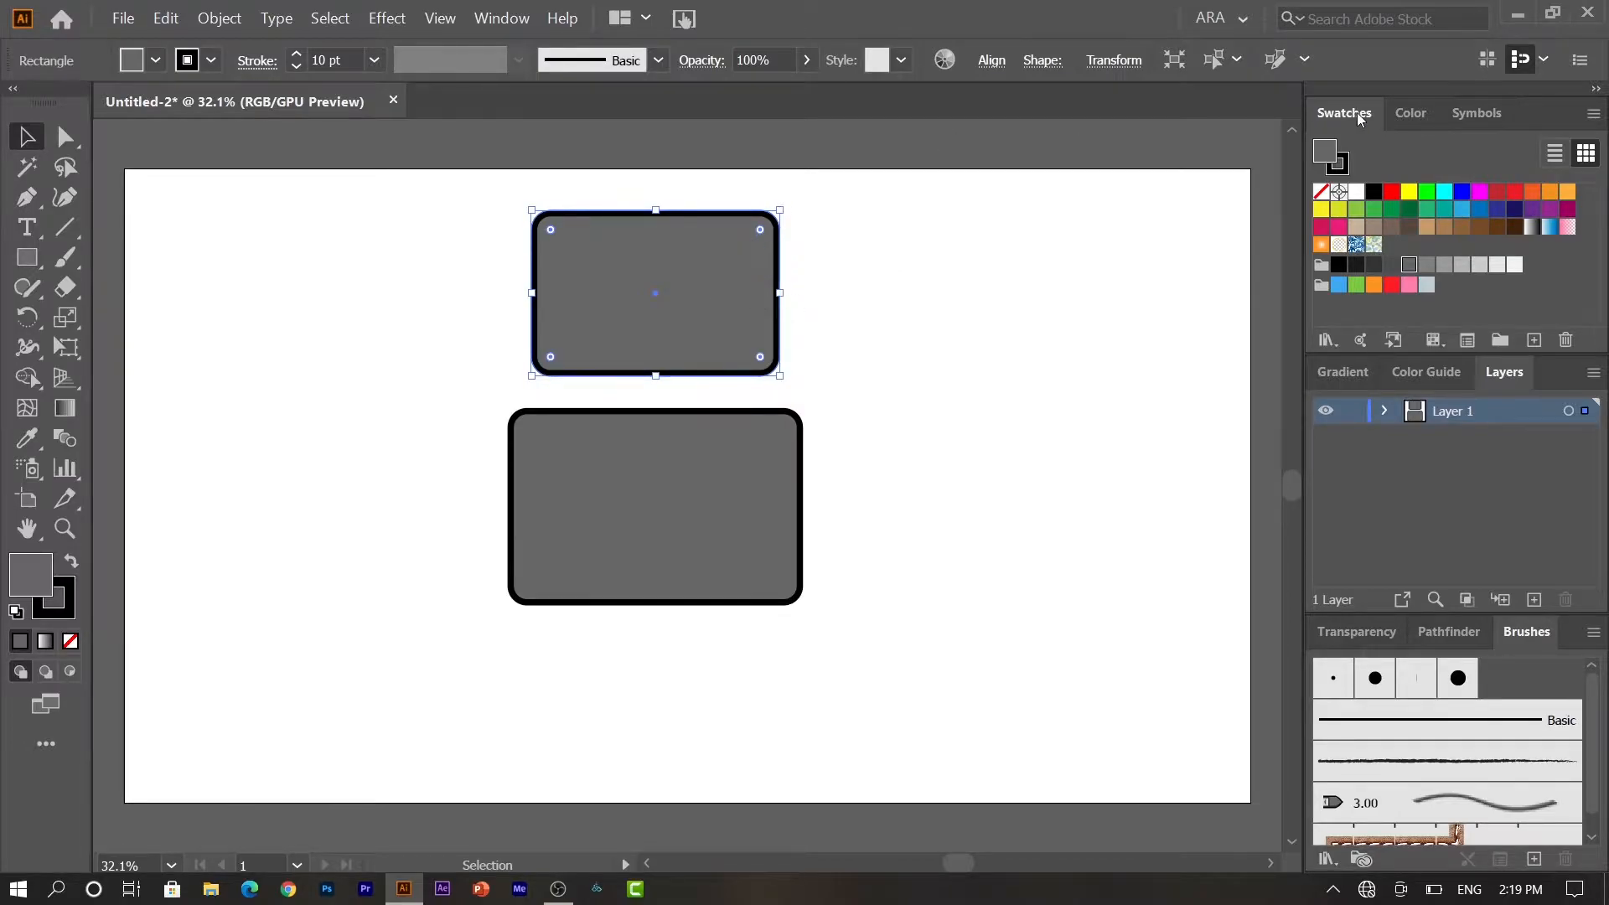
click(1567, 193)
click(1551, 192)
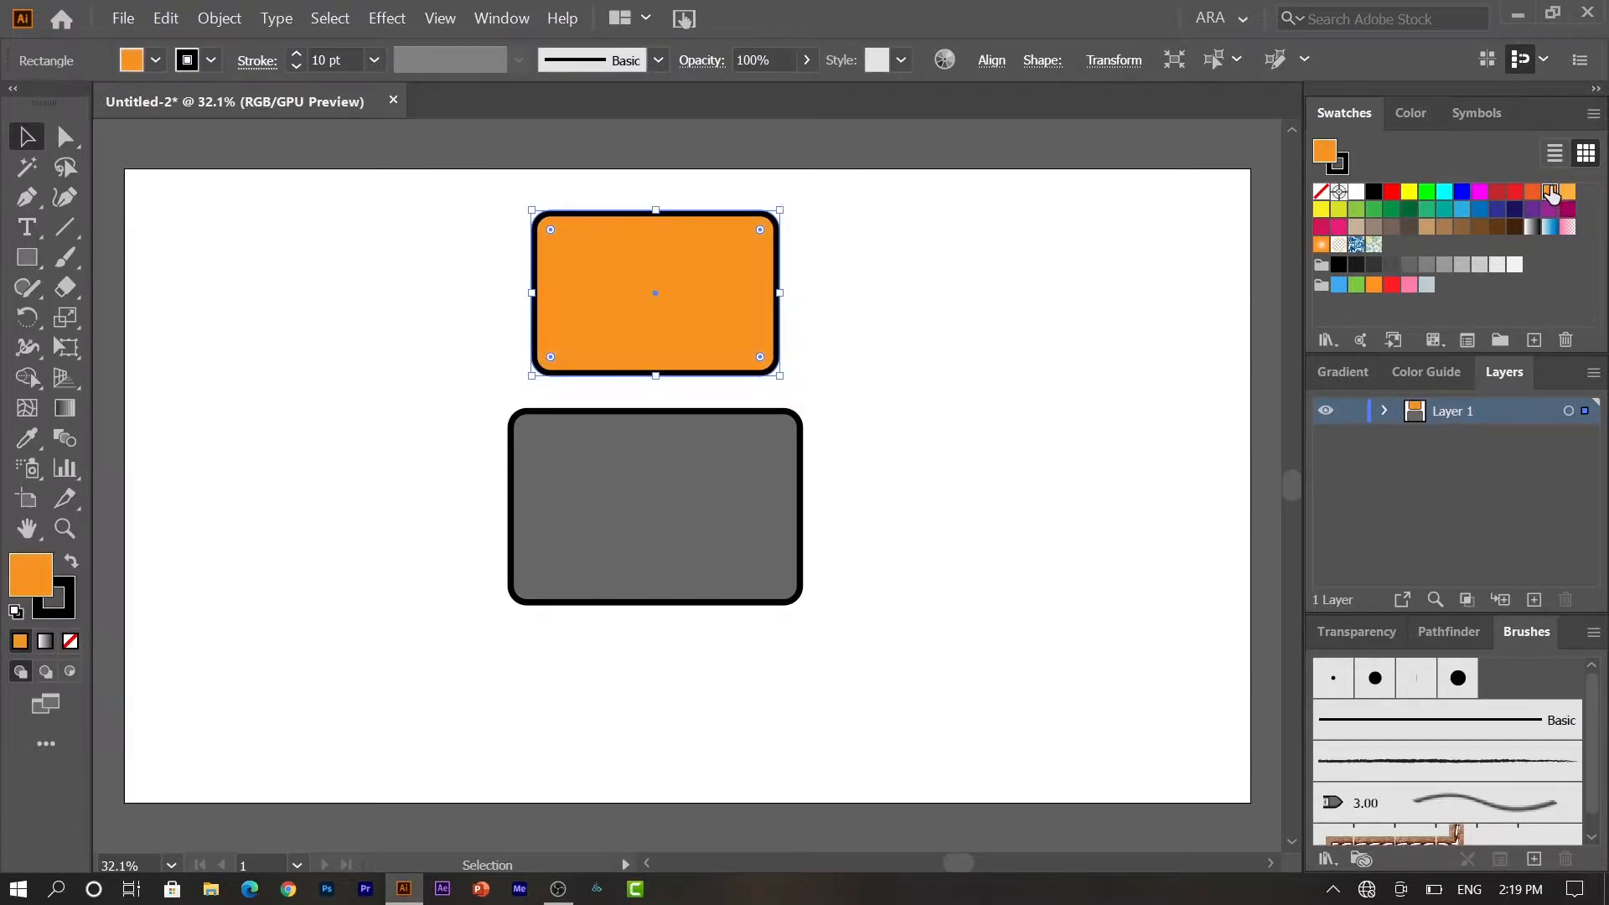
Step: Move the orange rectangle straight down until it sits inside the gray rectangle with an even margin
key(Down)
key(Down)
key(Down)
key(Down)
key(Down)
key(Down)
key(Down)
key(Down)
key(Down)
key(Down)
key(Down)
key(Down)
key(Down)
key(Down)
key(Down)
key(Down)
key(Down)
key(Down)
key(Down)
key(Down)
key(Down)
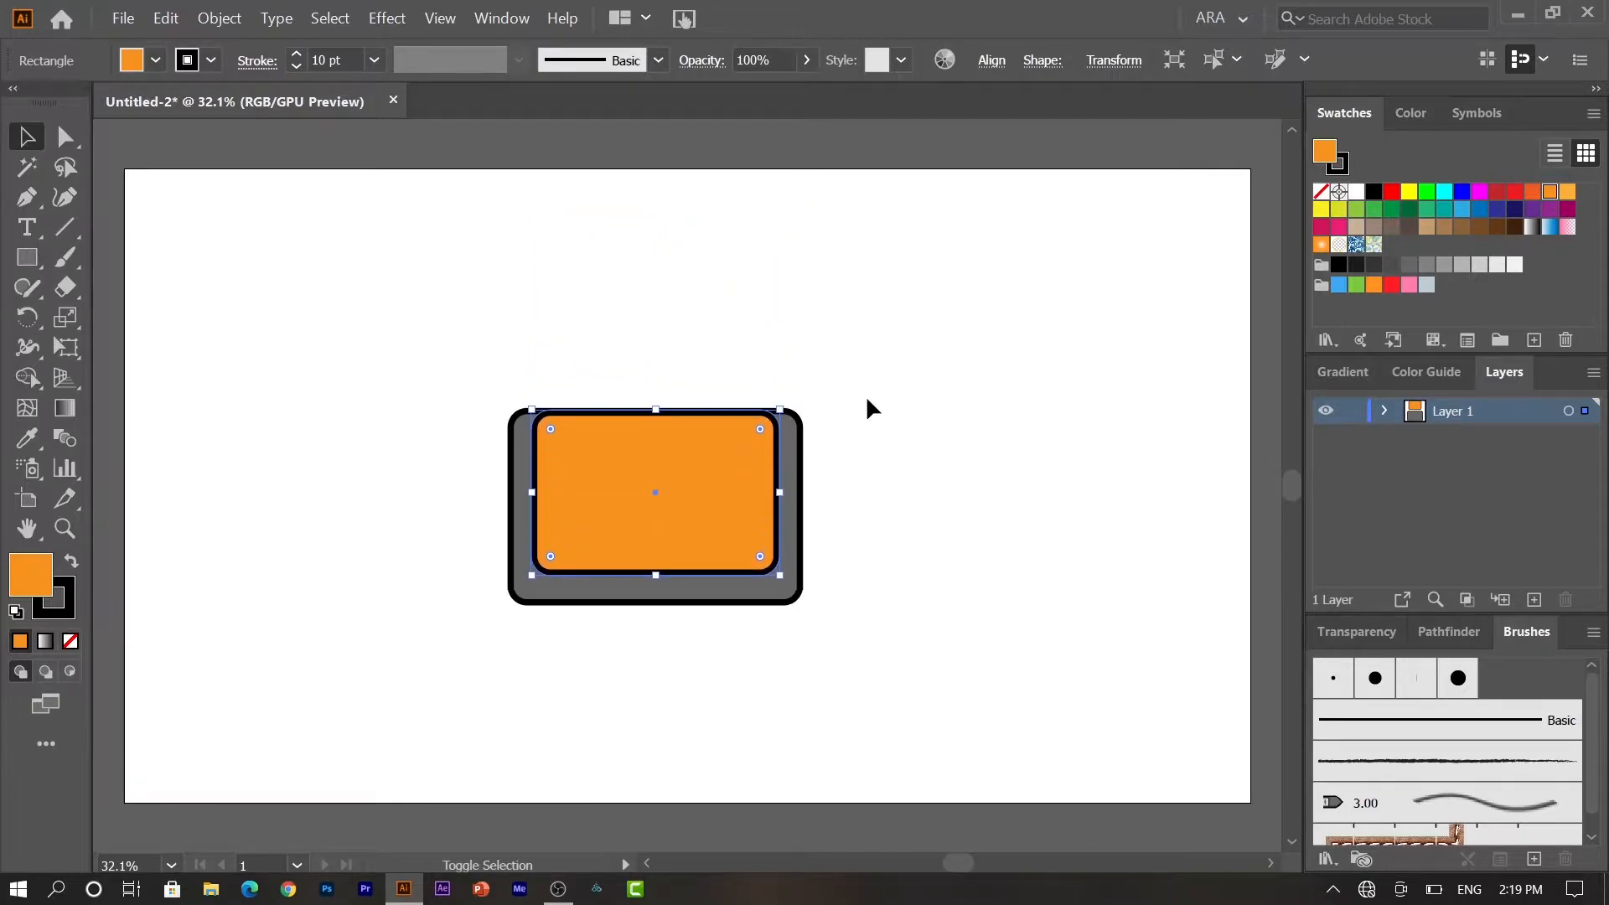
key(Down)
key(Down)
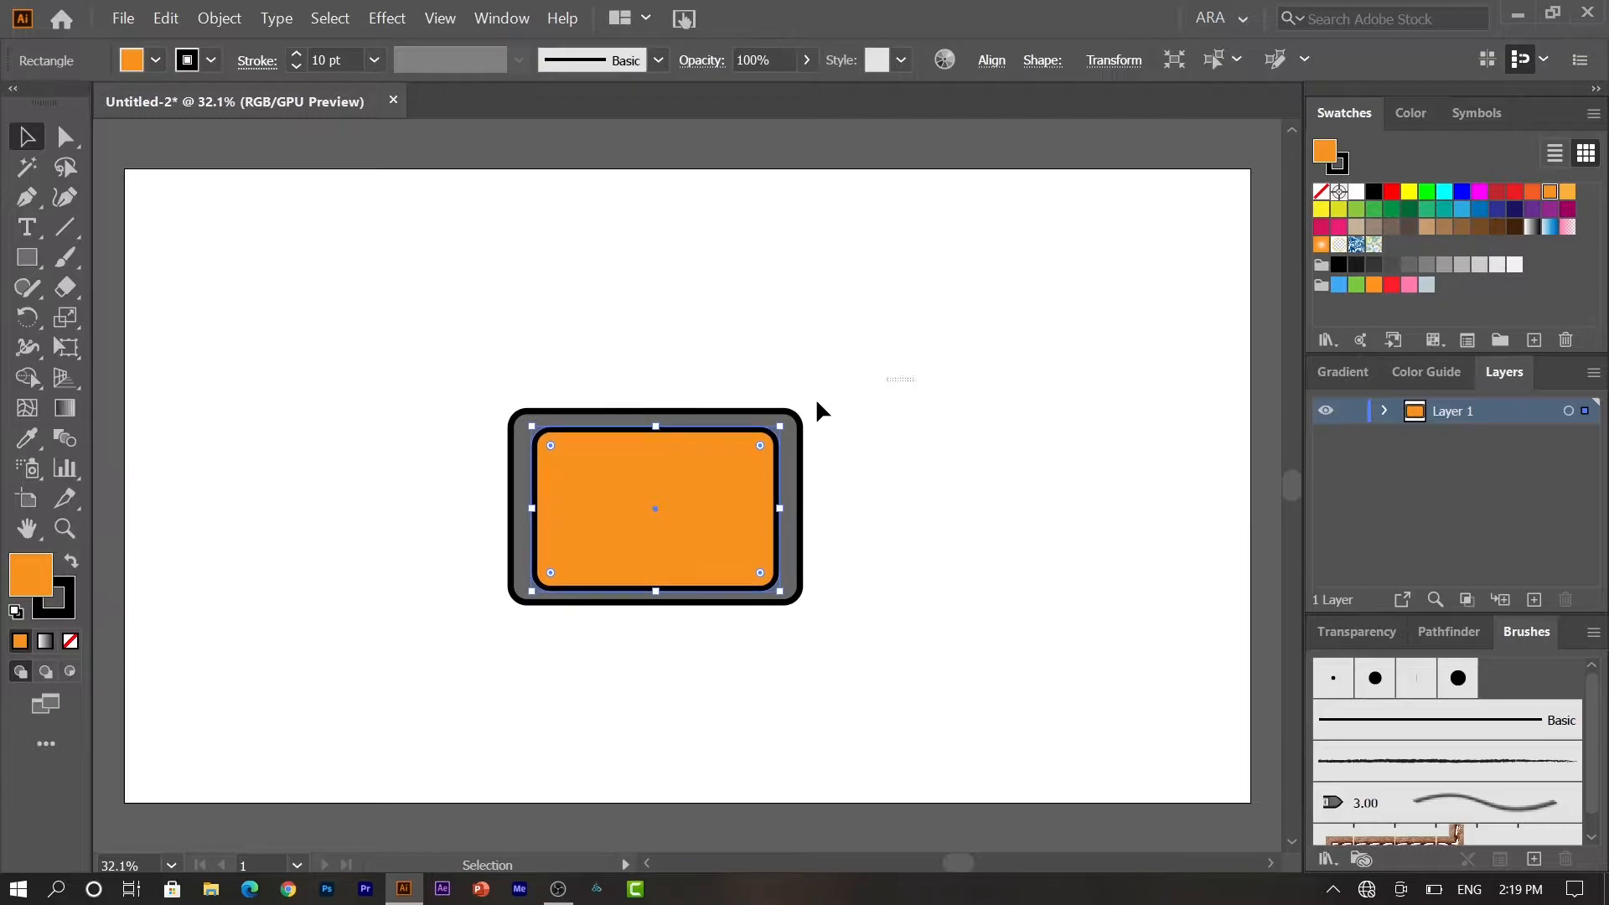
Step: Align both the gray and orange rectangles to the artboard's vertical center
drag(872, 379, 633, 524)
click(993, 62)
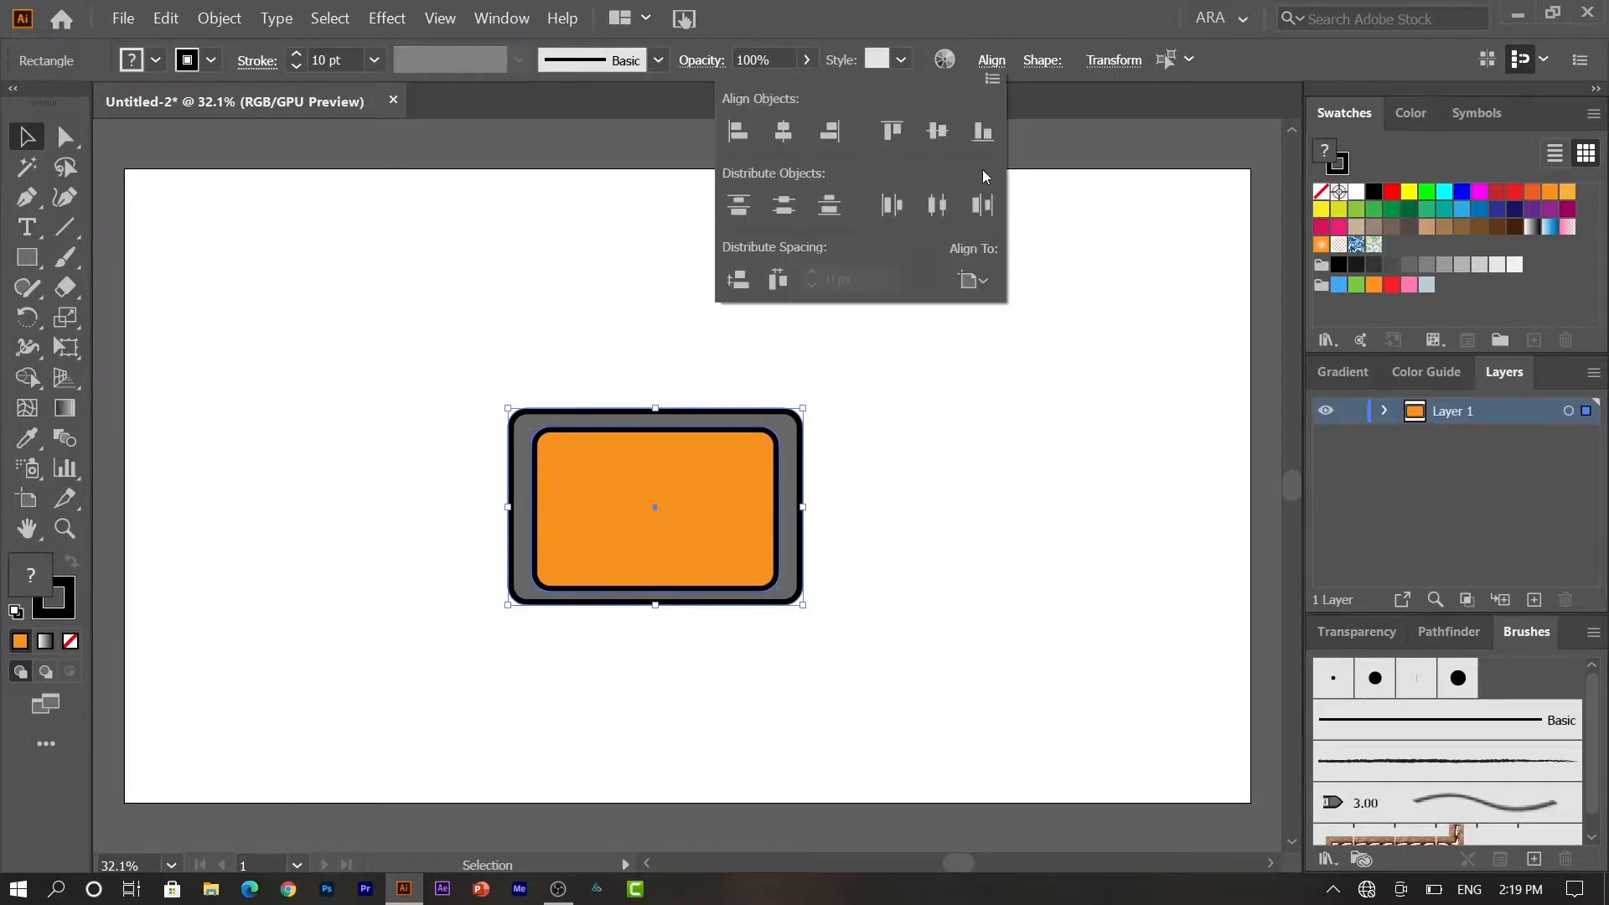
click(942, 135)
click(997, 455)
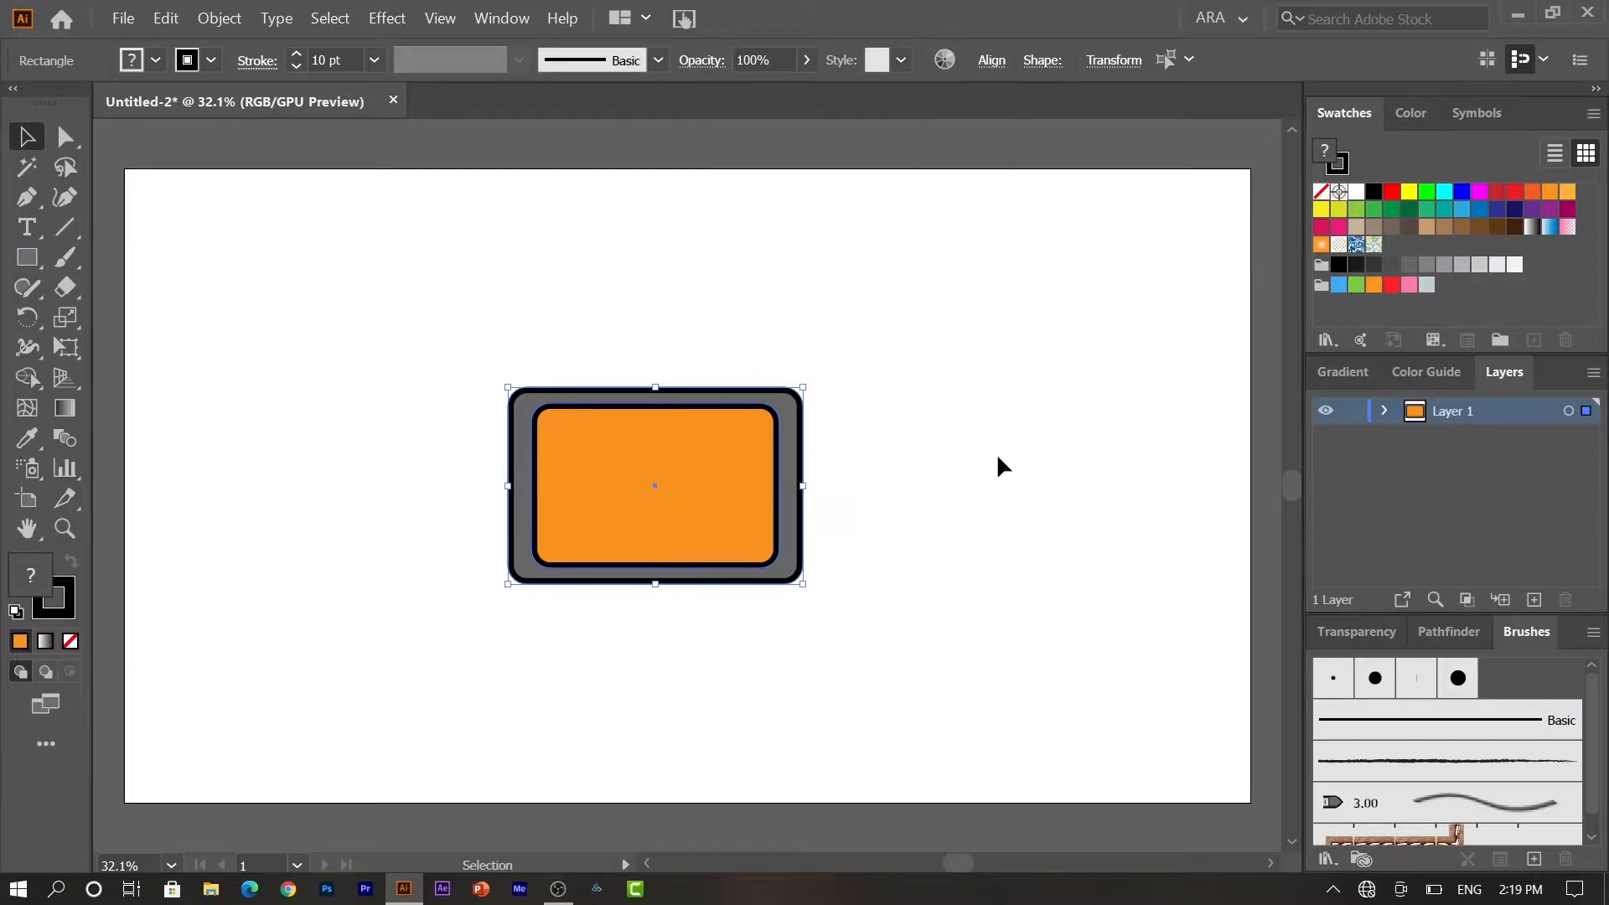
click(997, 455)
Step: Change the inner rectangle's fill to the red-orange swatch
click(723, 498)
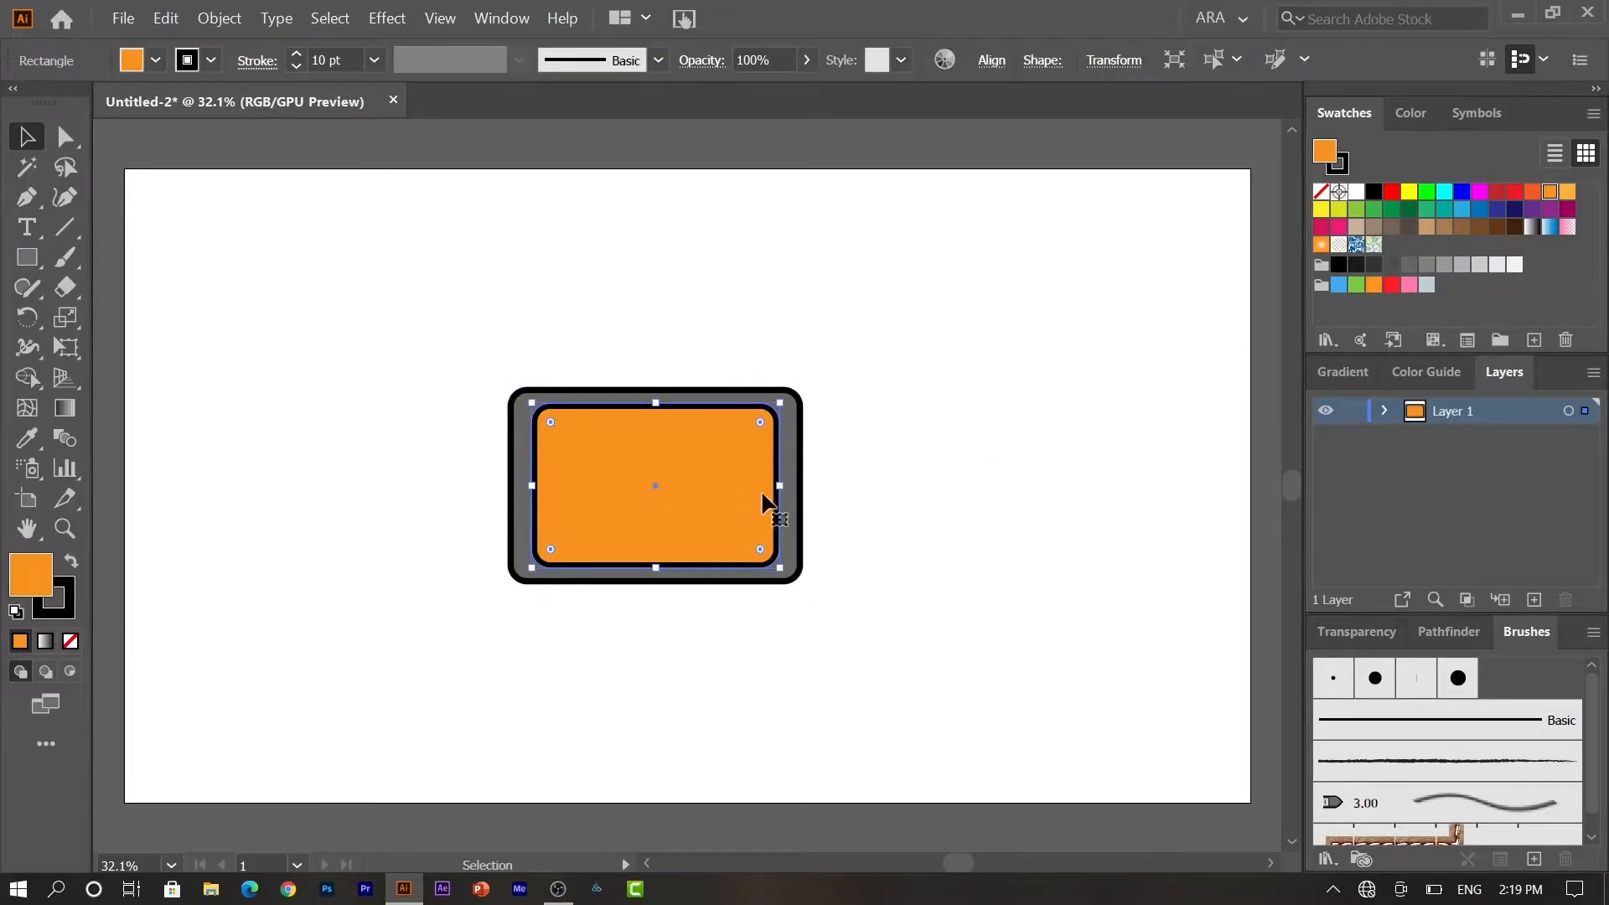
click(1530, 192)
click(913, 459)
Step: Draw a small rectangle inside the red-orange one and enlarge all the shapes together about their center
click(18, 267)
drag(560, 463, 639, 464)
click(26, 135)
drag(416, 315, 874, 637)
drag(802, 386, 863, 332)
click(974, 339)
Step: Position the small rectangle in the upper-left part of the red-orange area and copy the outer frame's gray fill onto it with the Eyedropper
drag(589, 479, 580, 448)
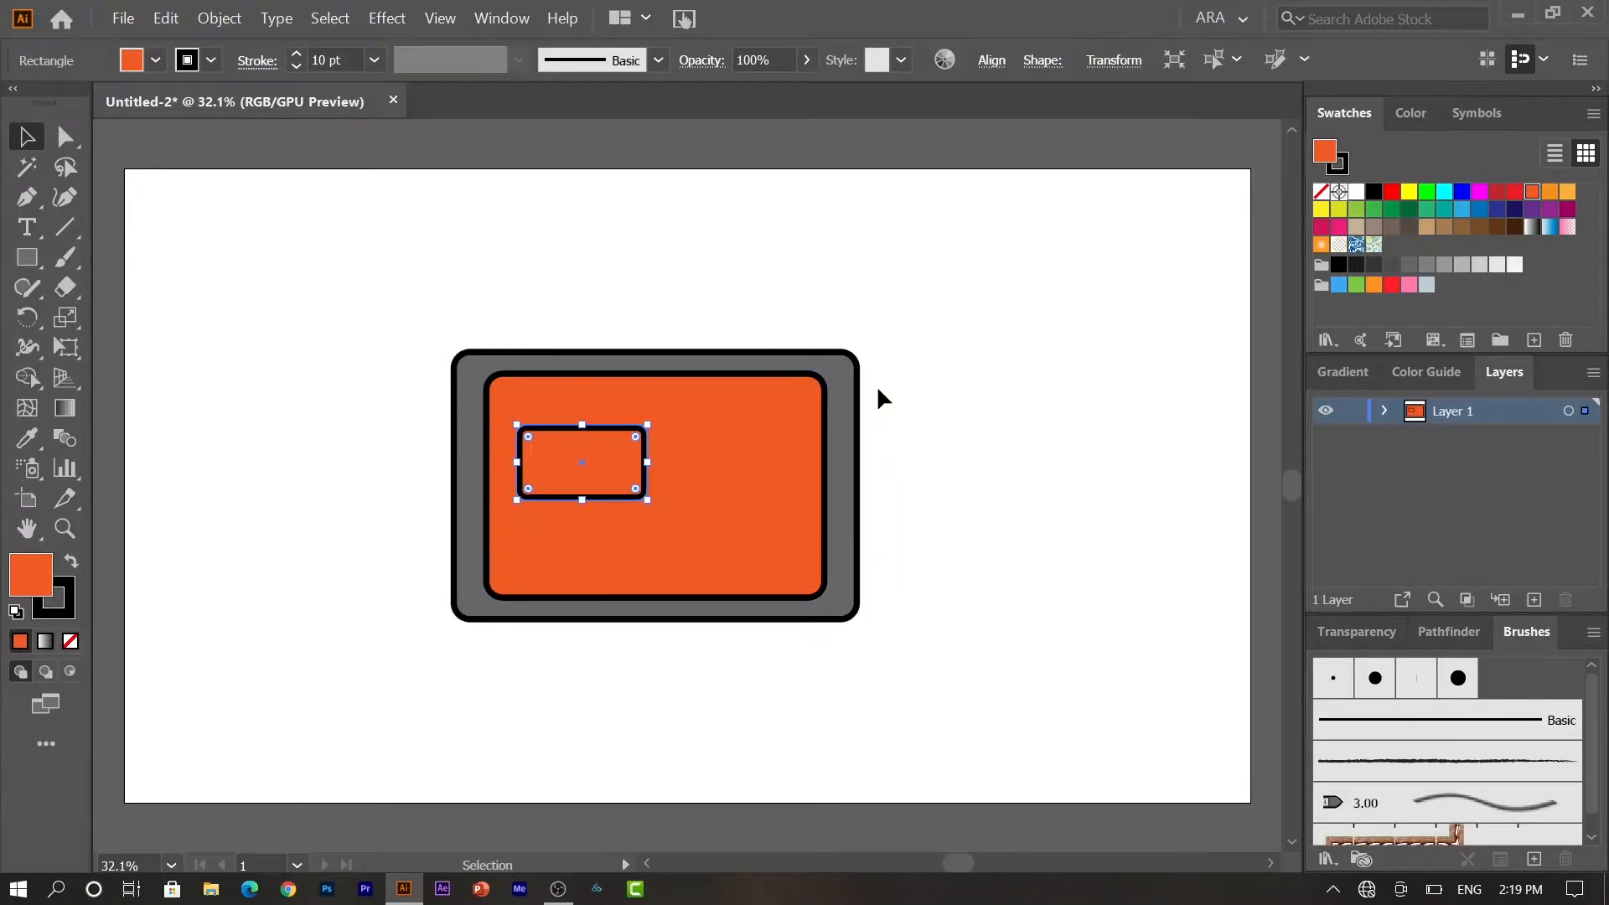
key(i)
click(846, 419)
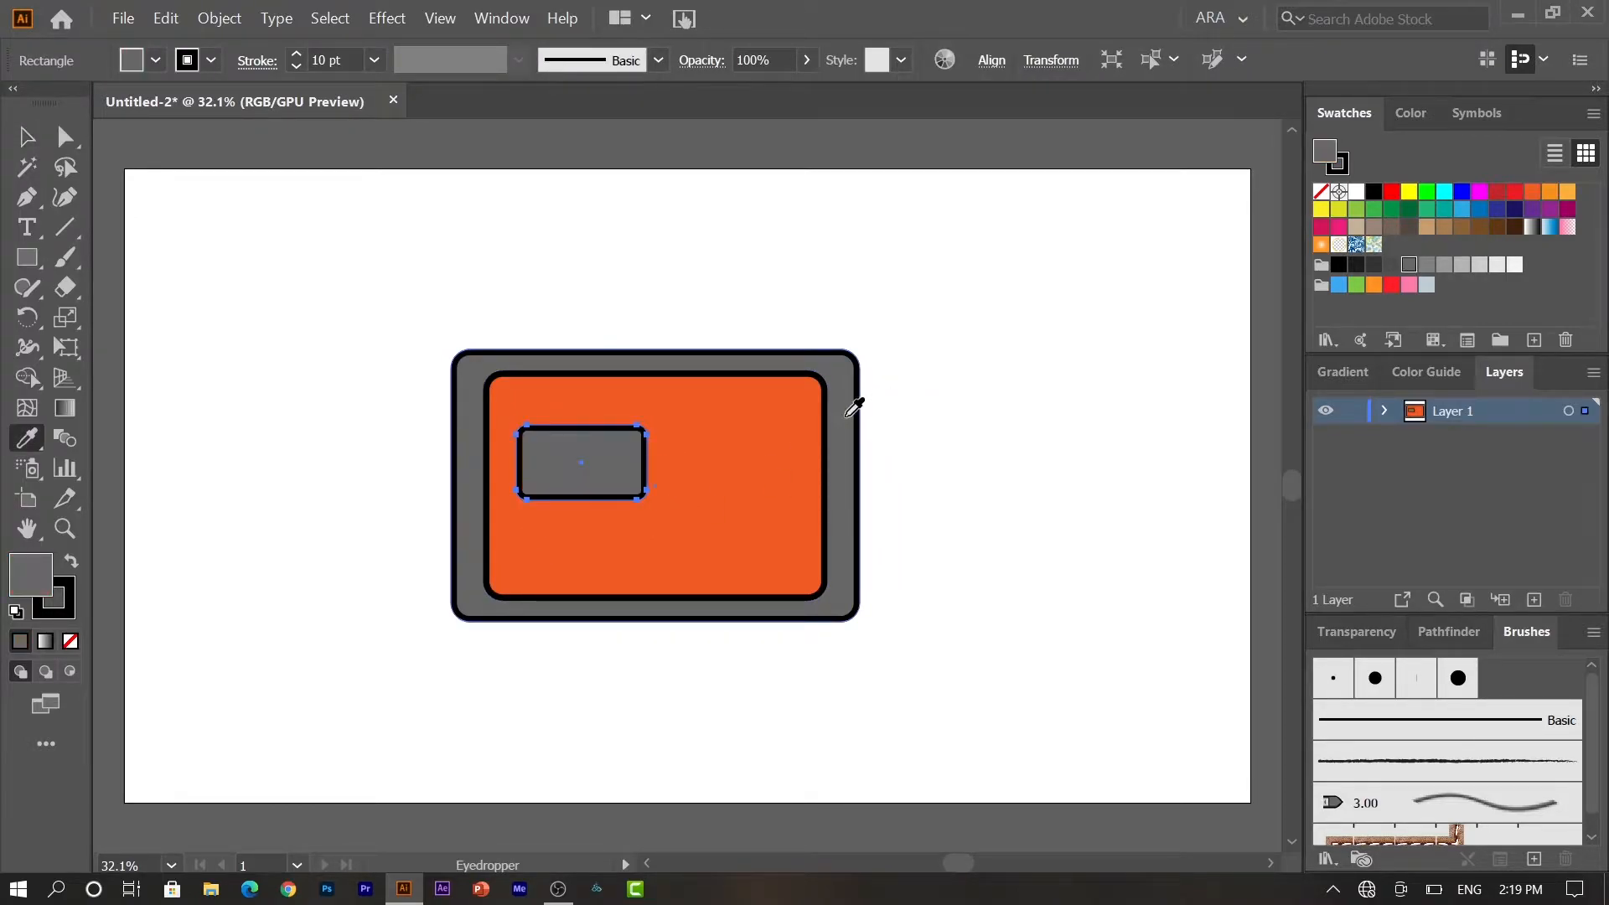
key(v)
click(964, 461)
Step: Enlarge the small gray rectangle slightly about its center
click(593, 480)
drag(647, 499, 666, 509)
click(1073, 469)
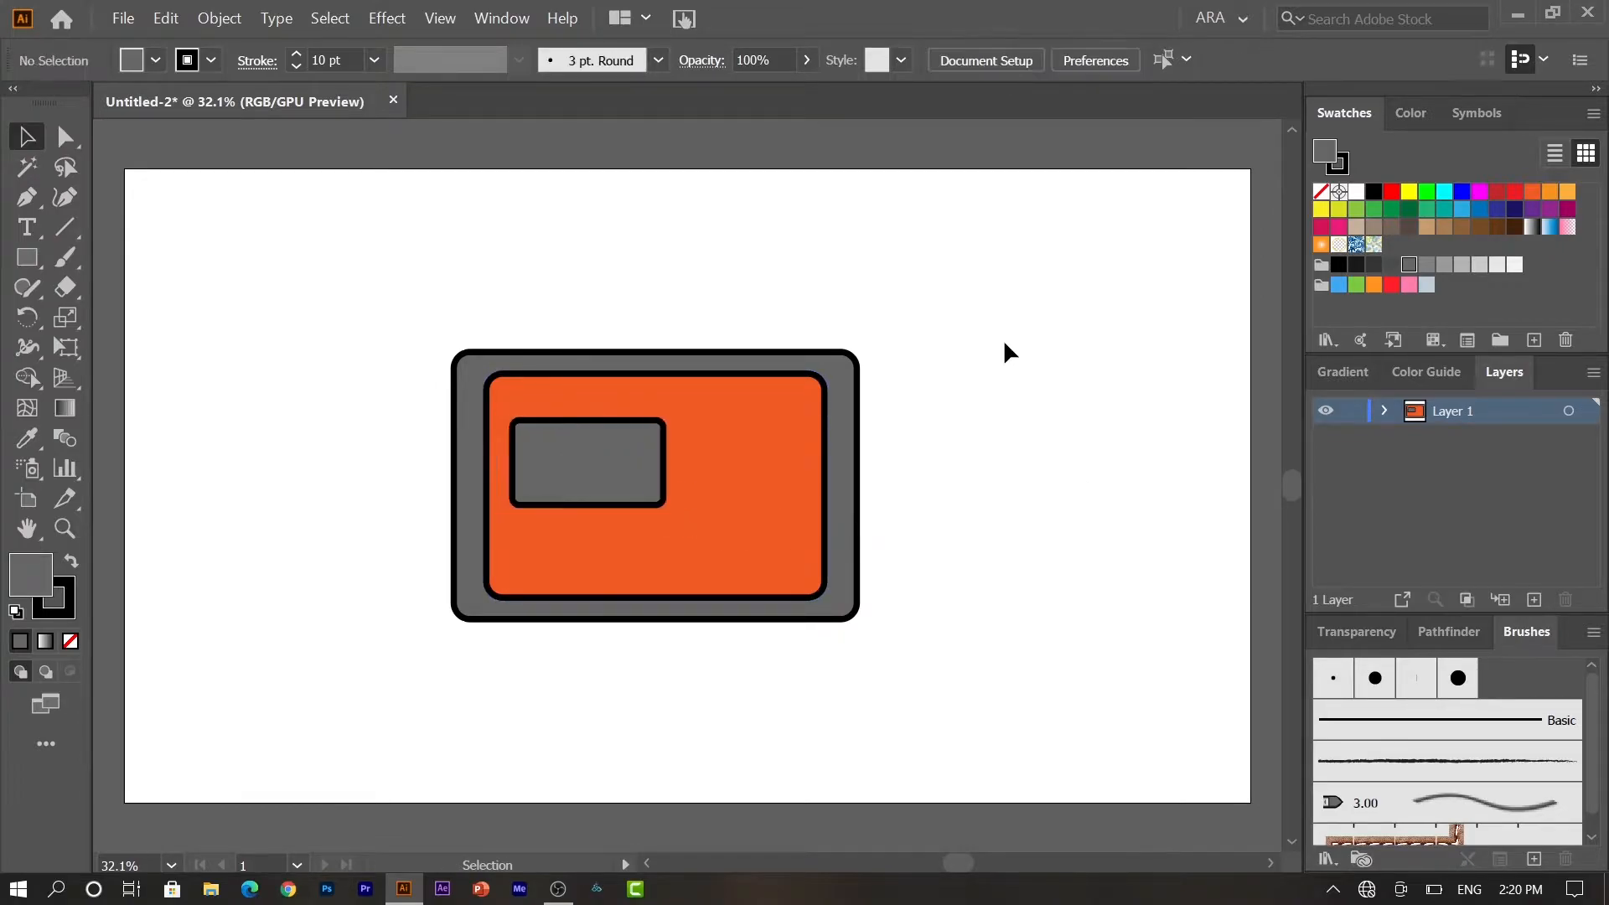
Step: Draw a thin horizontal bar near the top of the small gray rectangle, filled light blue (29ABE2) with no stroke
click(37, 255)
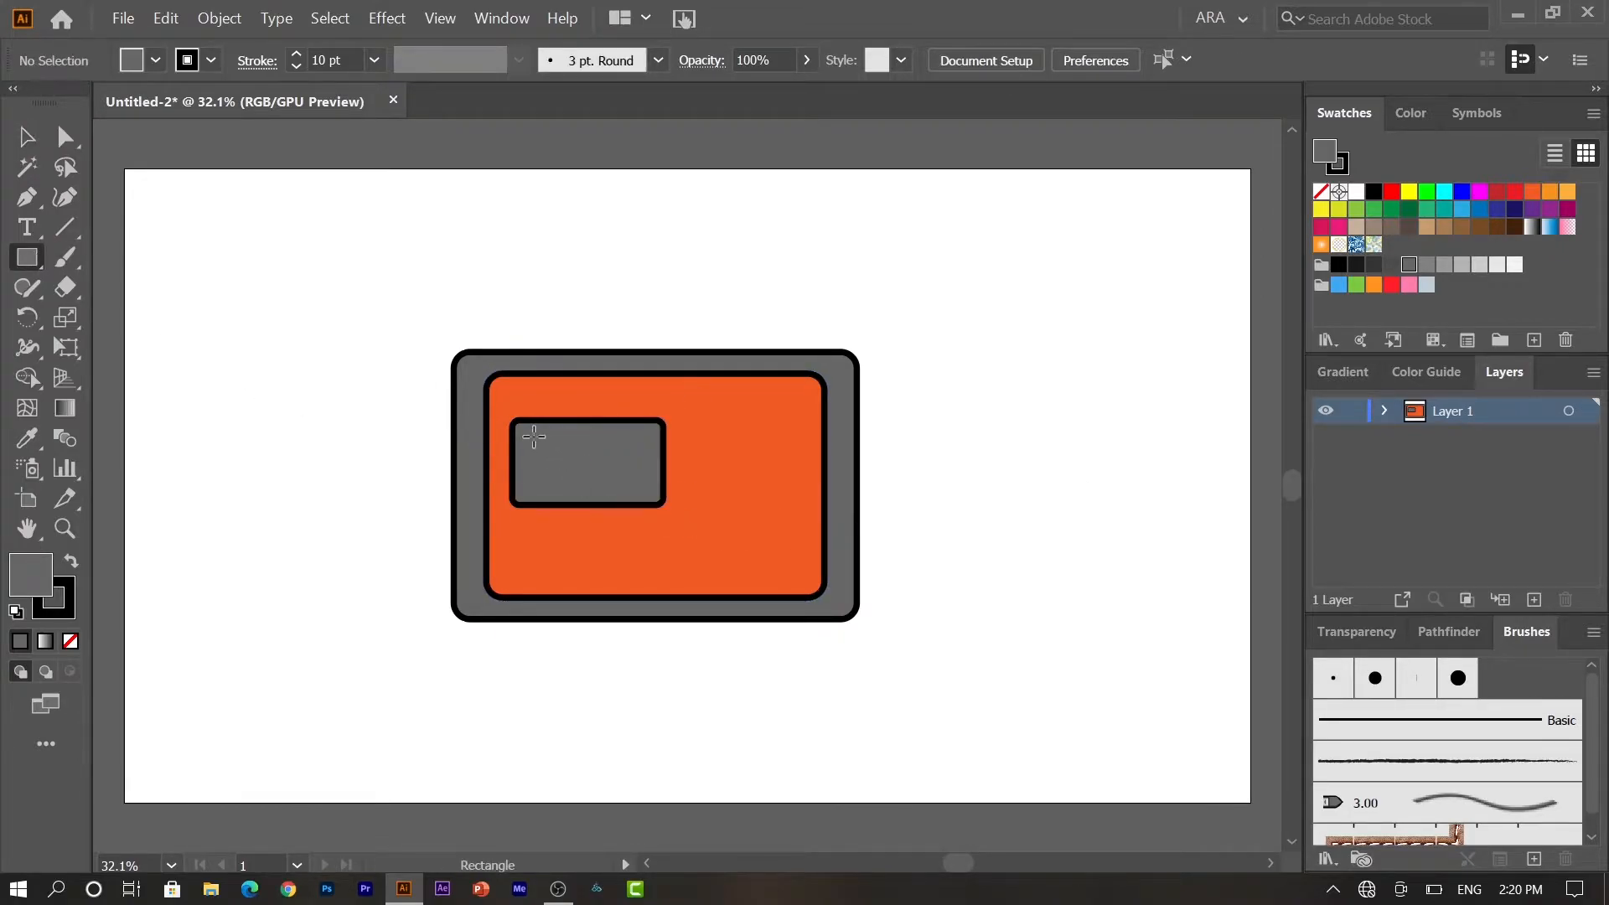
drag(536, 437, 595, 446)
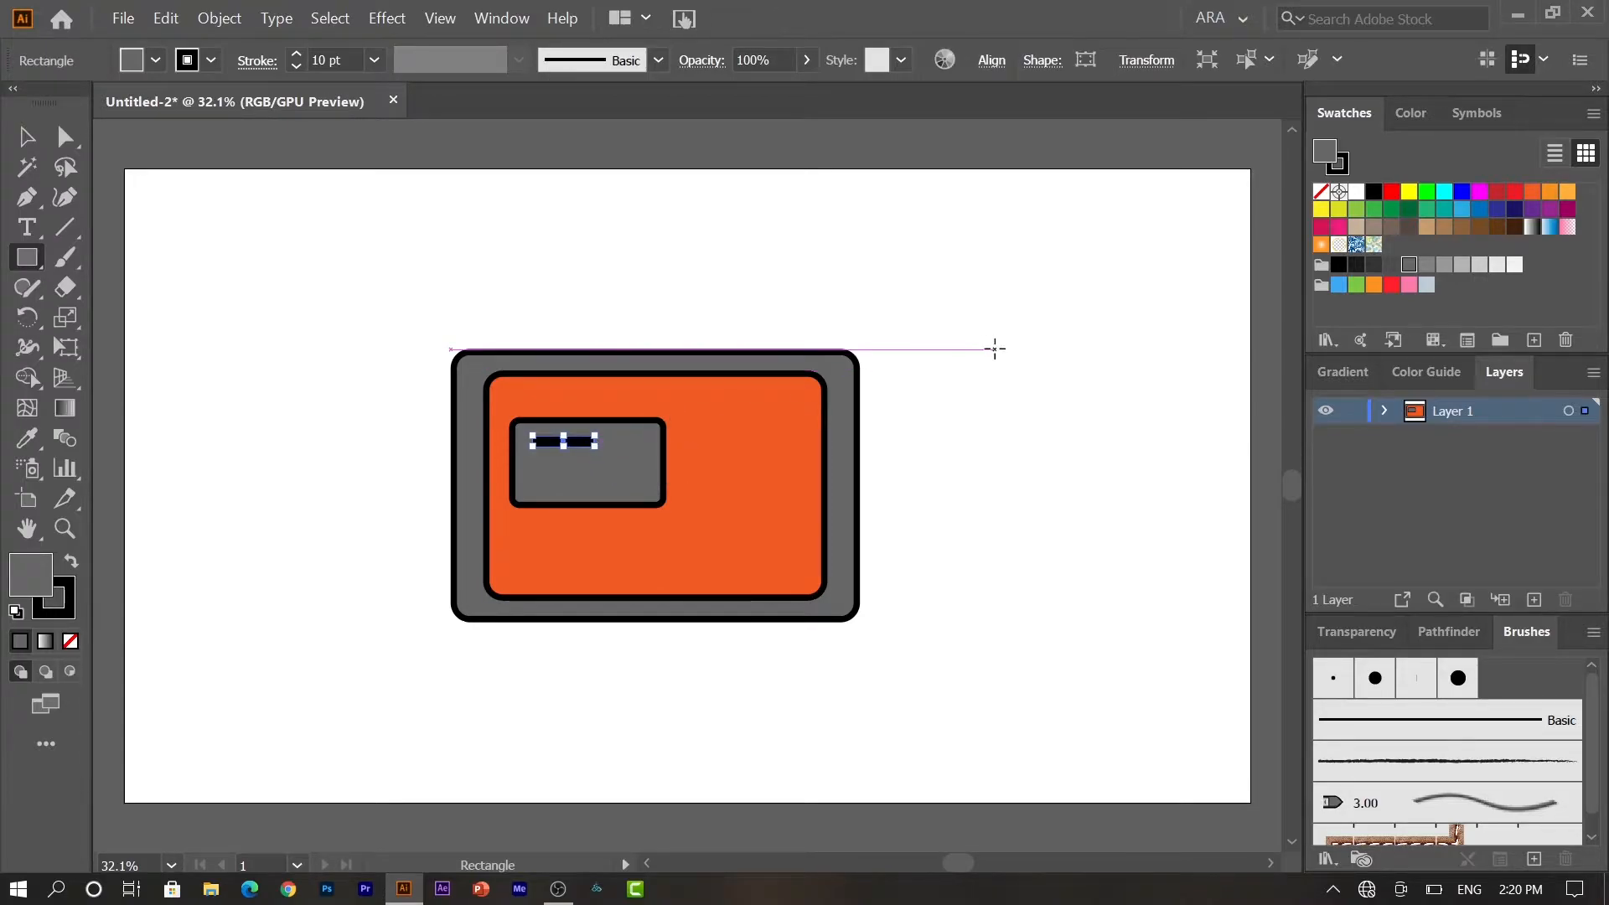
click(1459, 210)
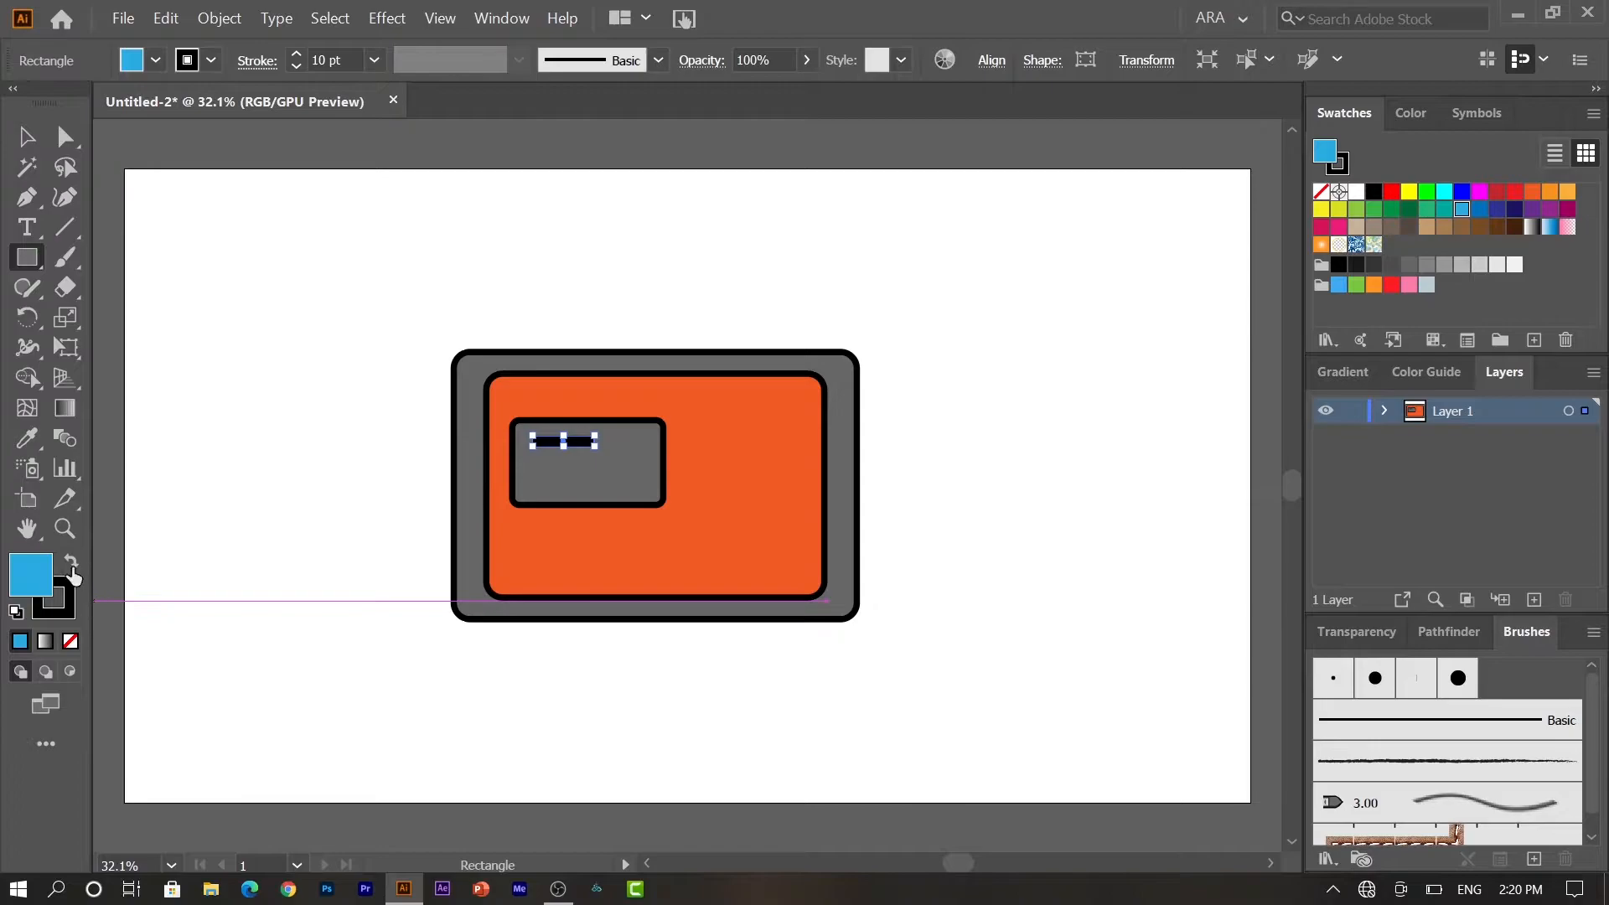
click(68, 607)
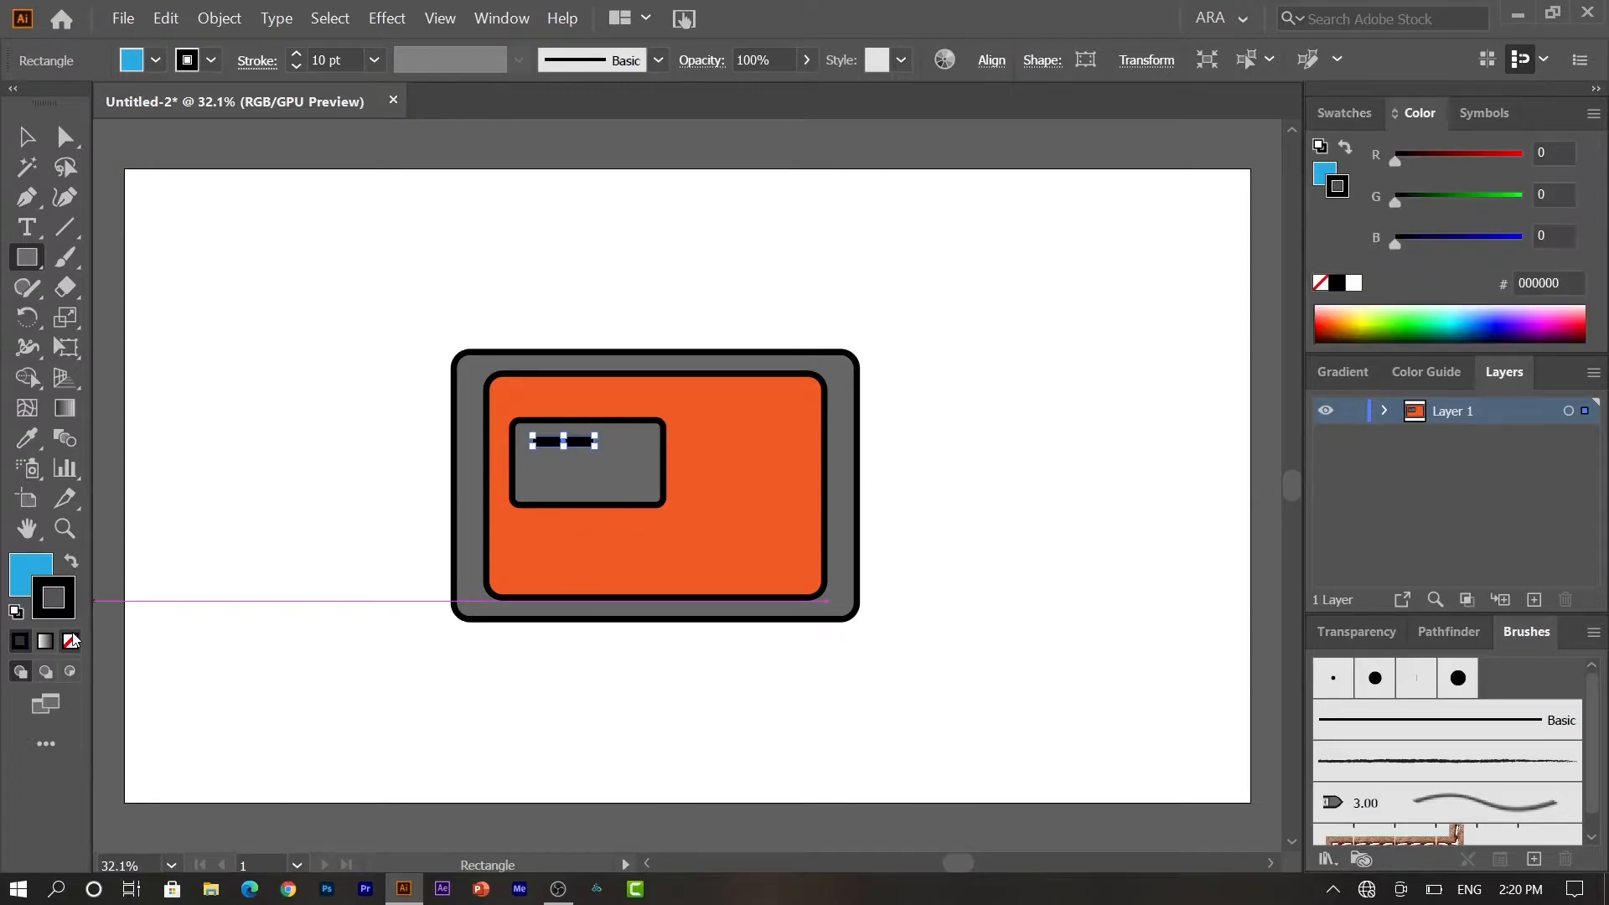
click(72, 641)
click(29, 576)
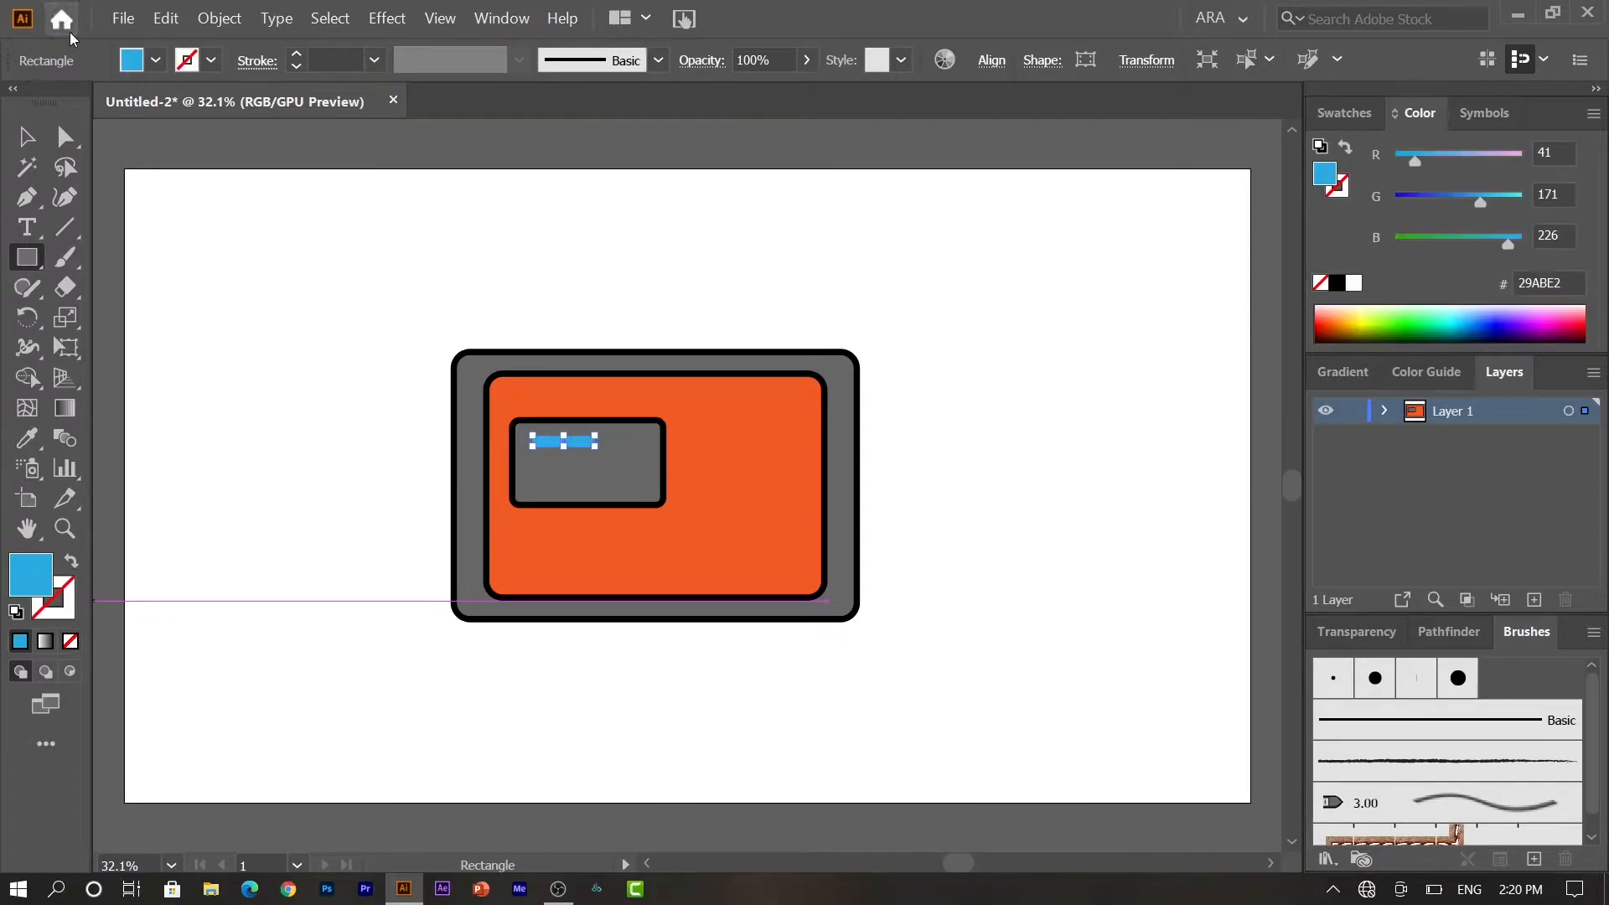
click(26, 137)
click(323, 324)
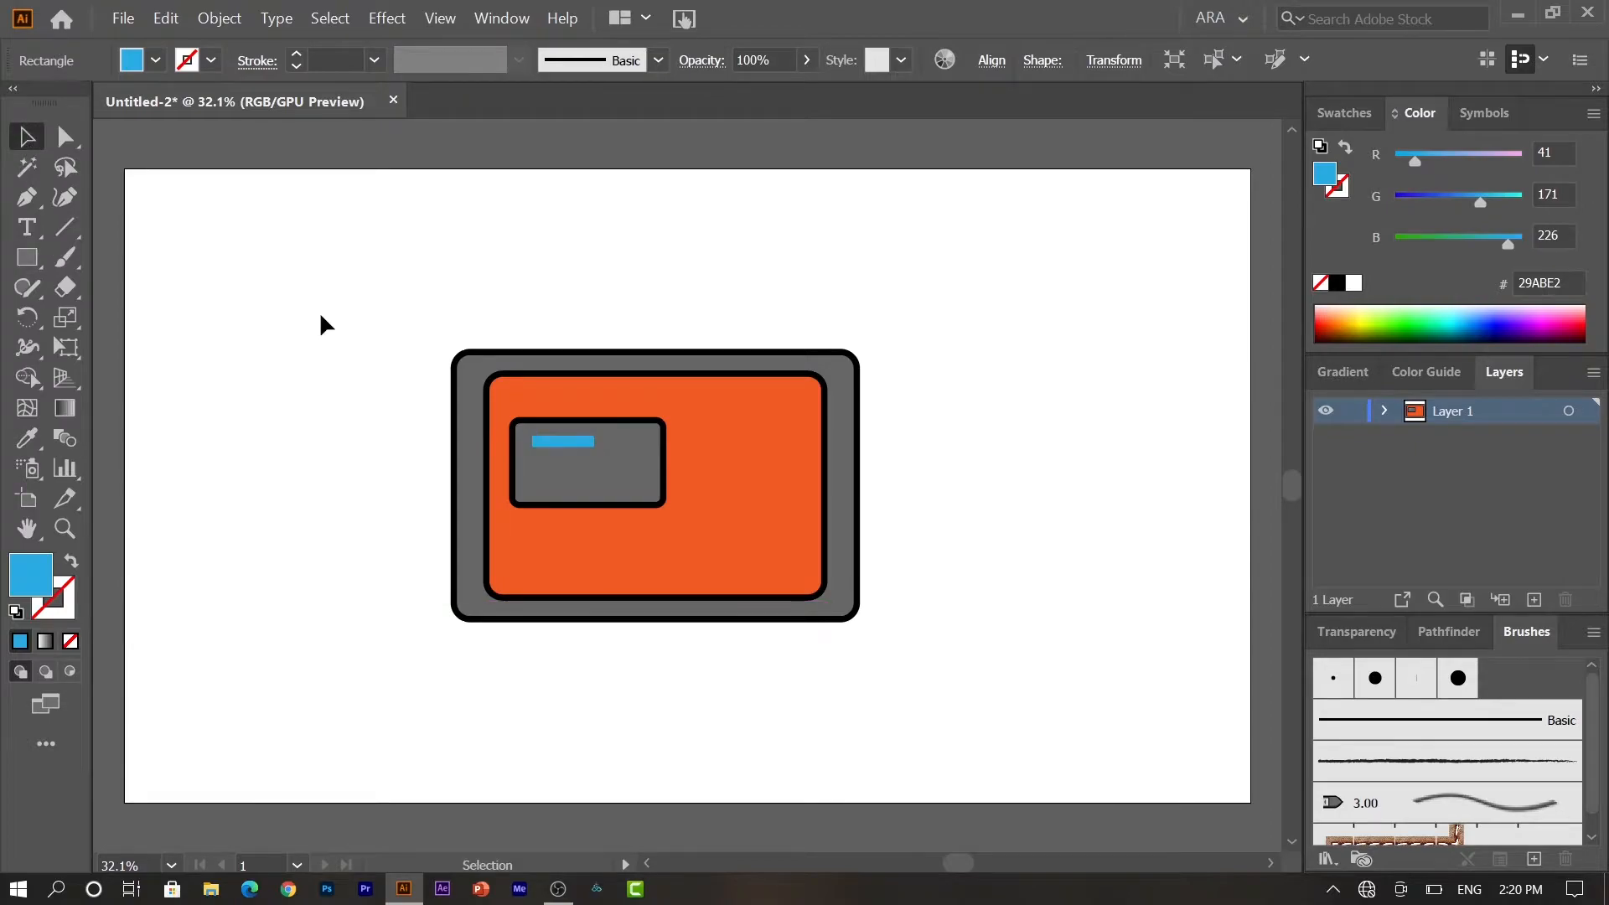
Step: Make the blue bar thinner and place a copy of it below and to its right
click(584, 450)
drag(582, 456, 641, 457)
click(502, 240)
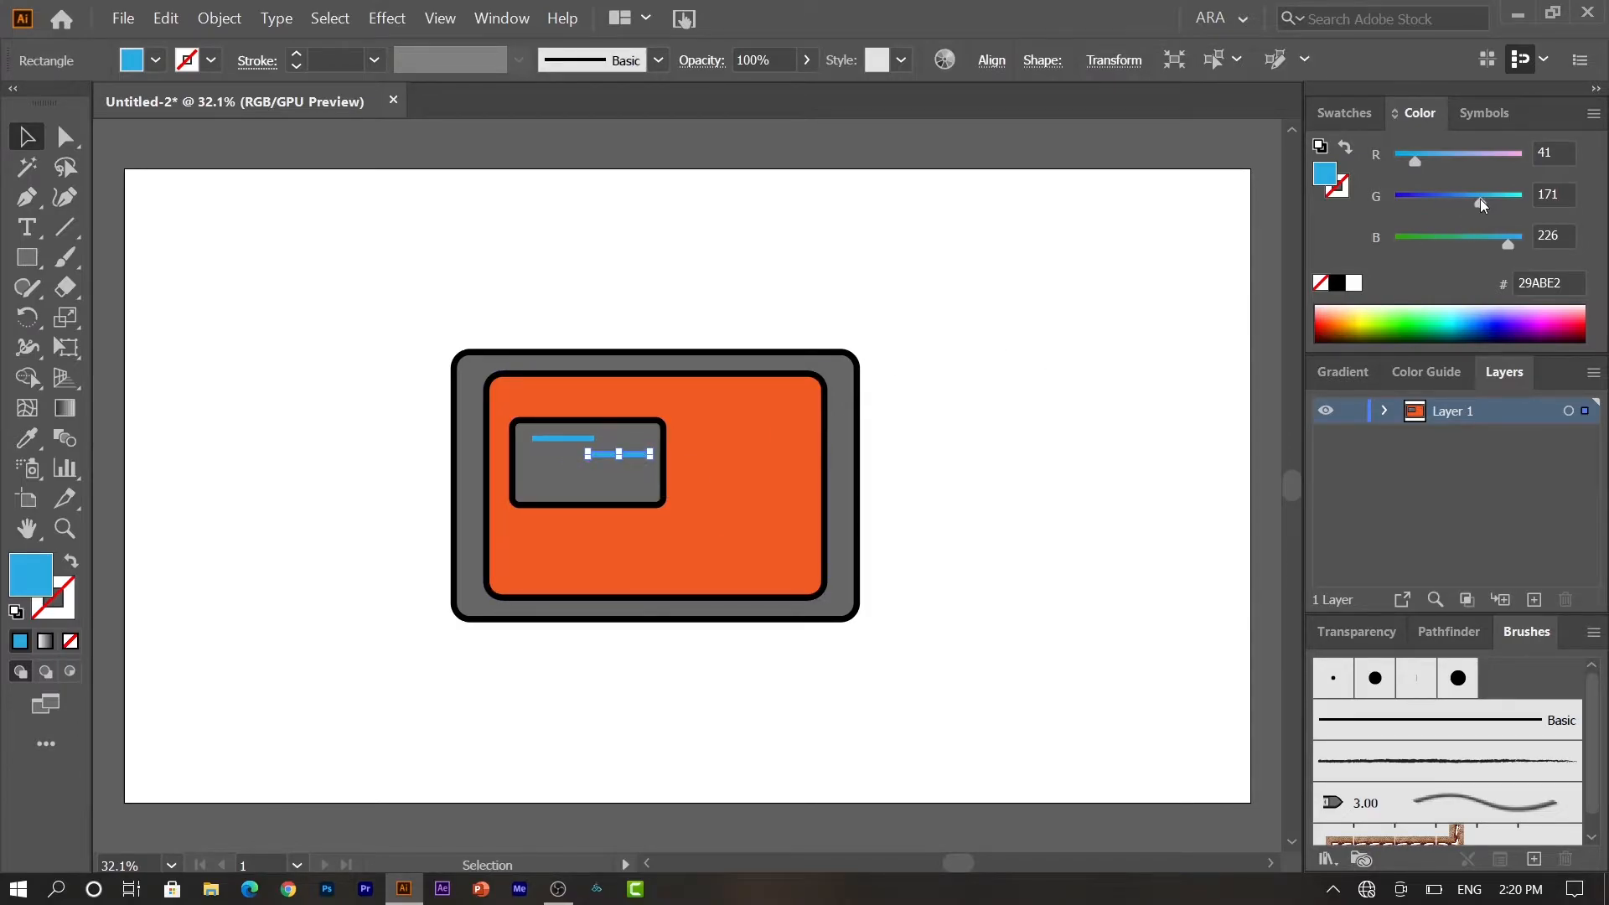
Step: Fill the copied bar with yellow
click(1374, 116)
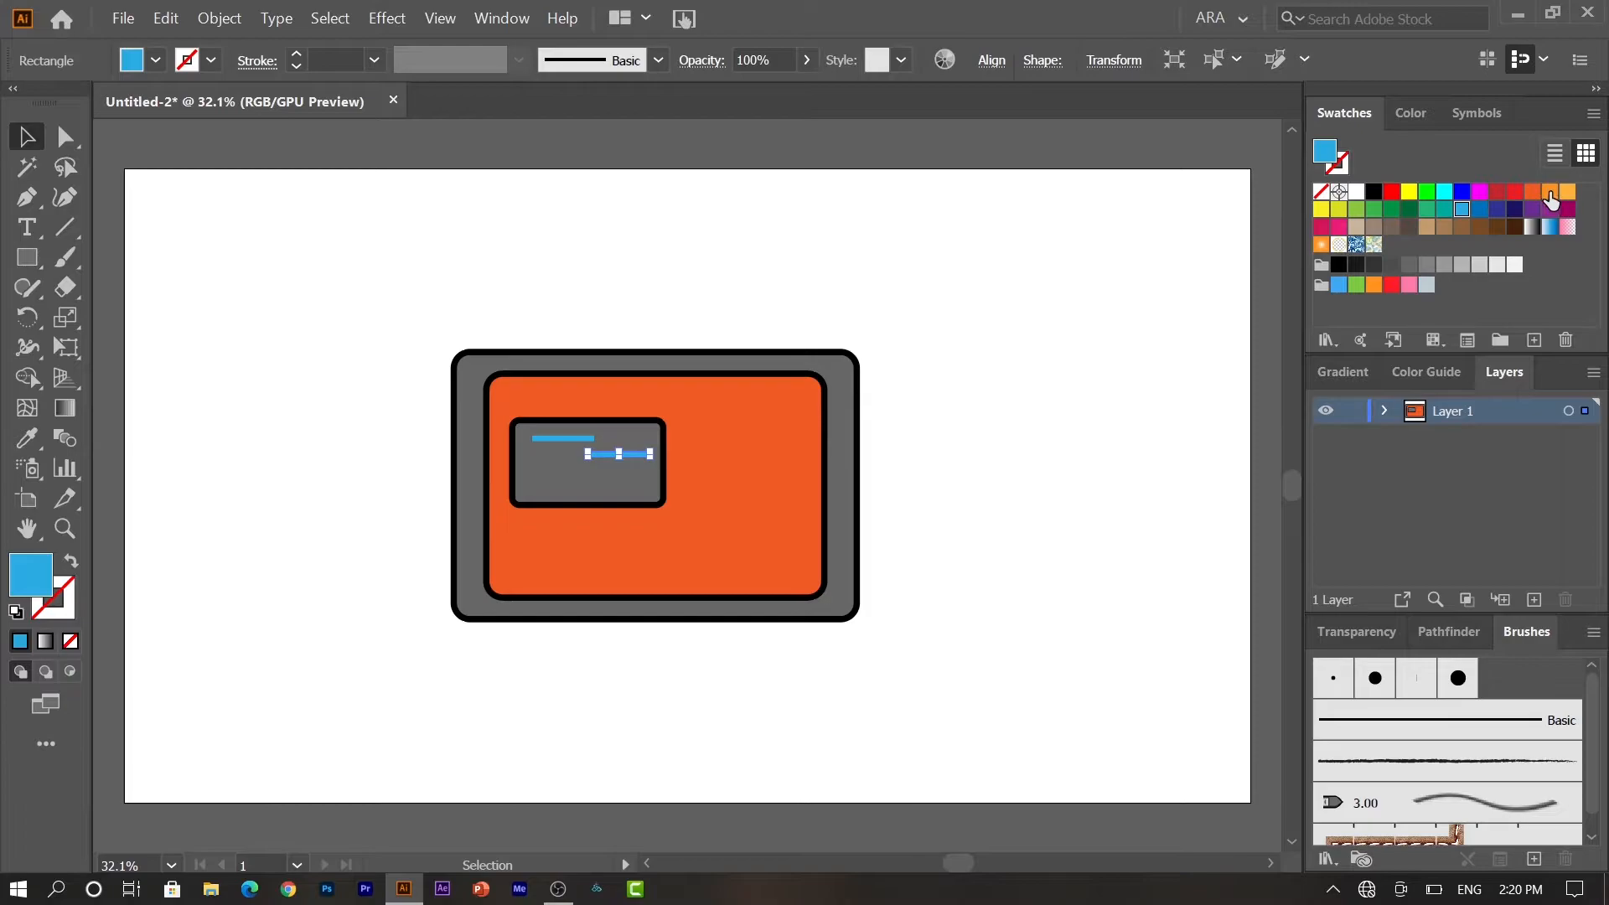
click(1548, 194)
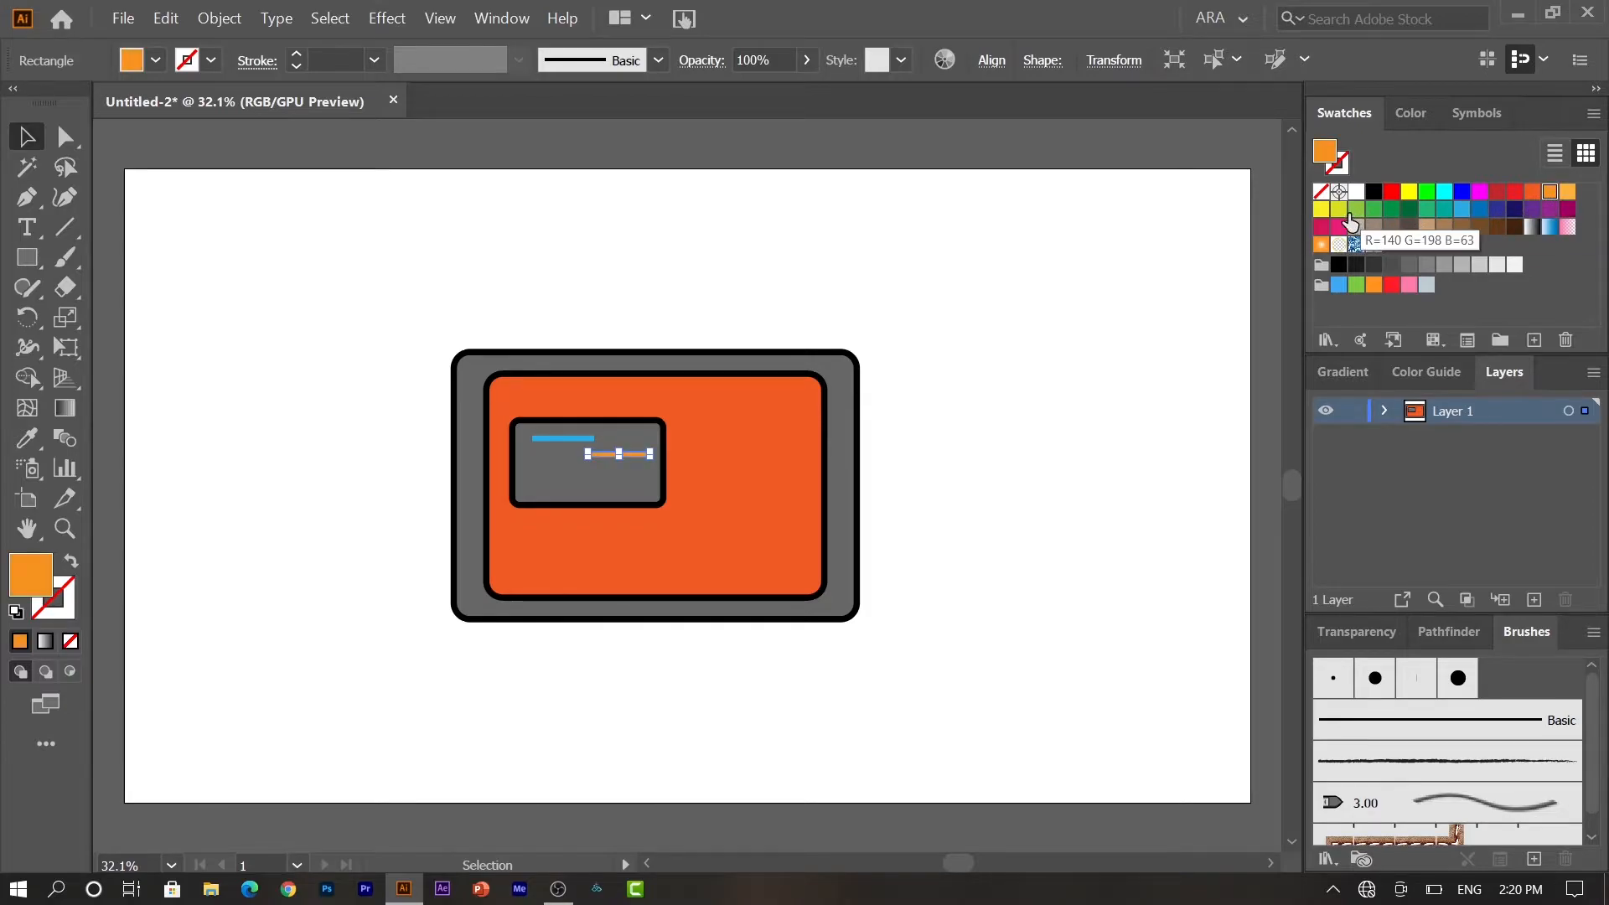
click(1320, 208)
click(1003, 429)
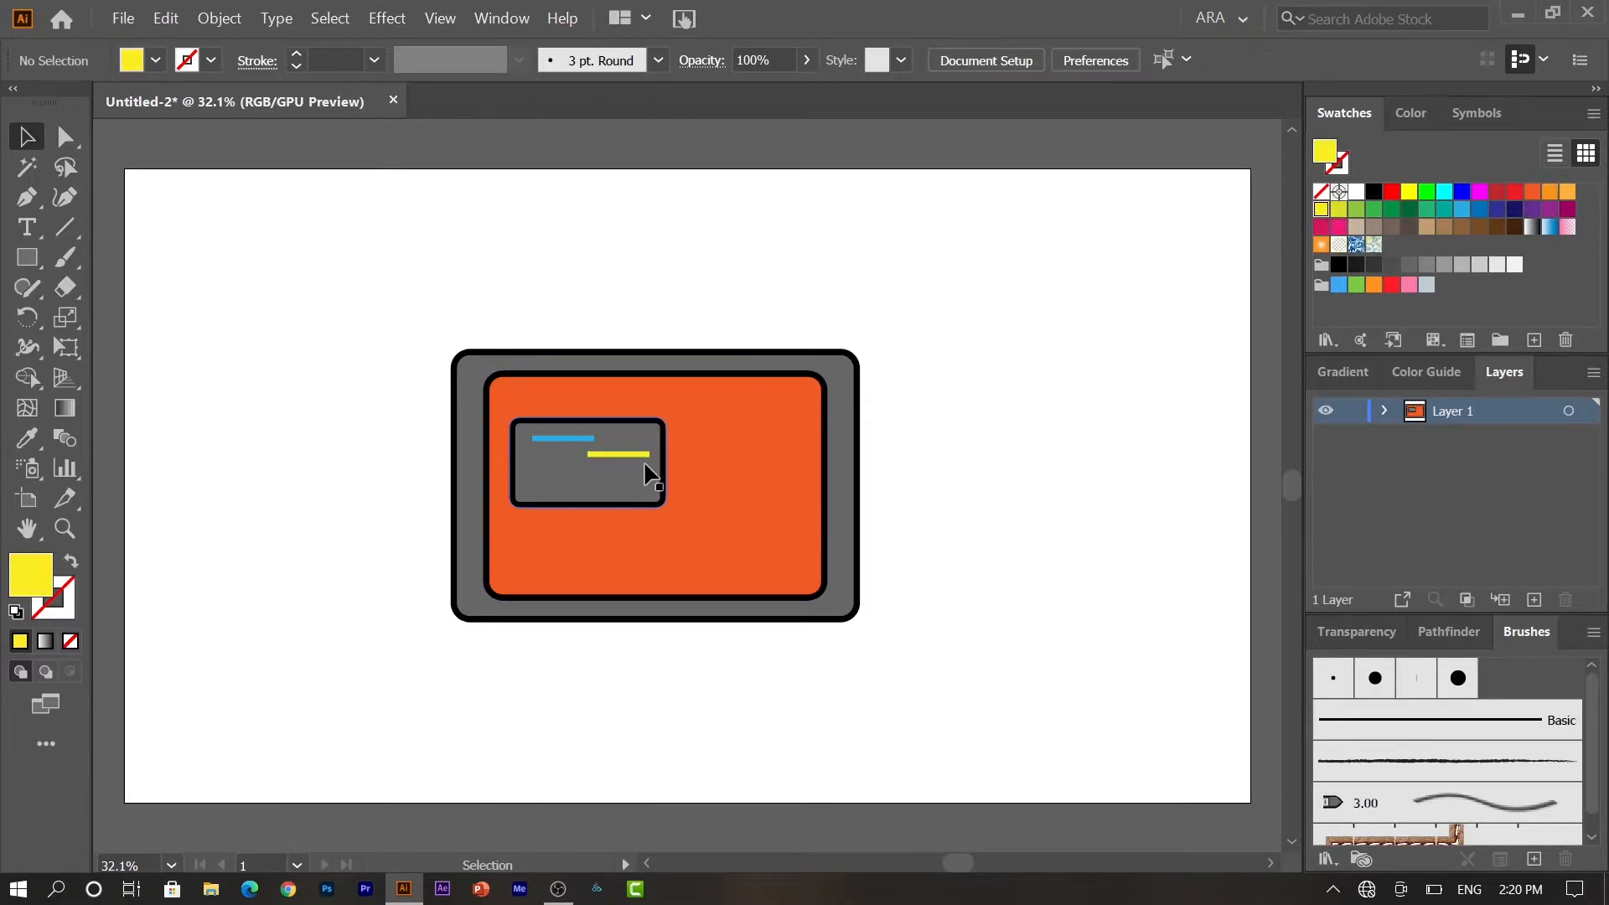
Step: Duplicate the blue bar lower down near the small gray rectangle's left edge and make the copy shorter and slightly thicker
drag(574, 450, 564, 478)
key(z)
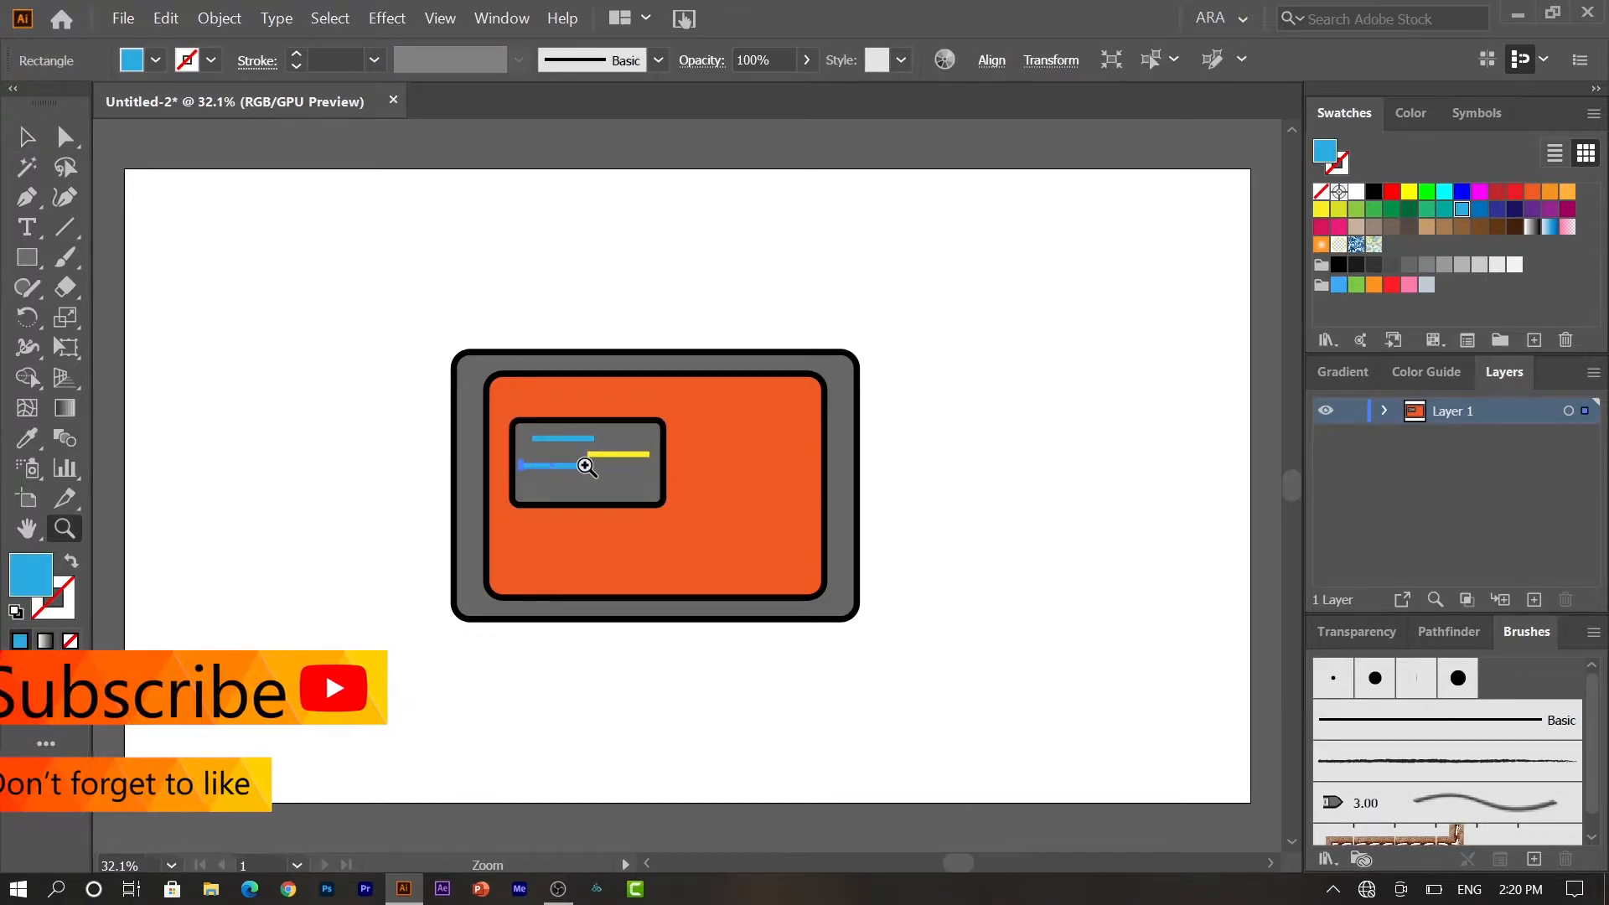
click(665, 486)
click(693, 485)
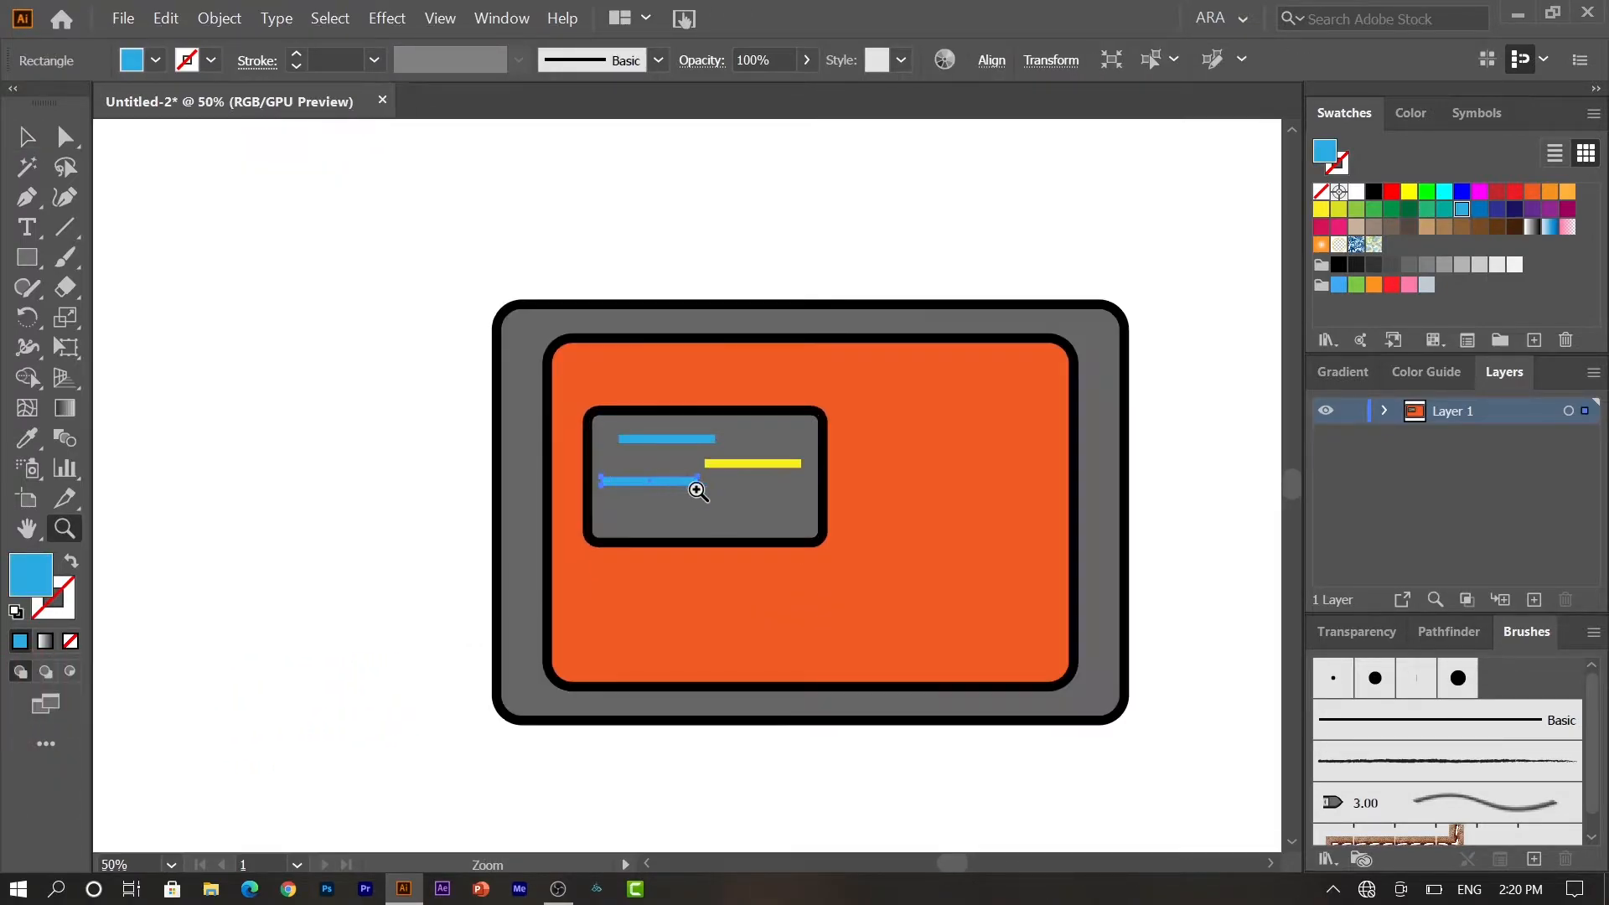
click(711, 485)
click(675, 482)
click(687, 484)
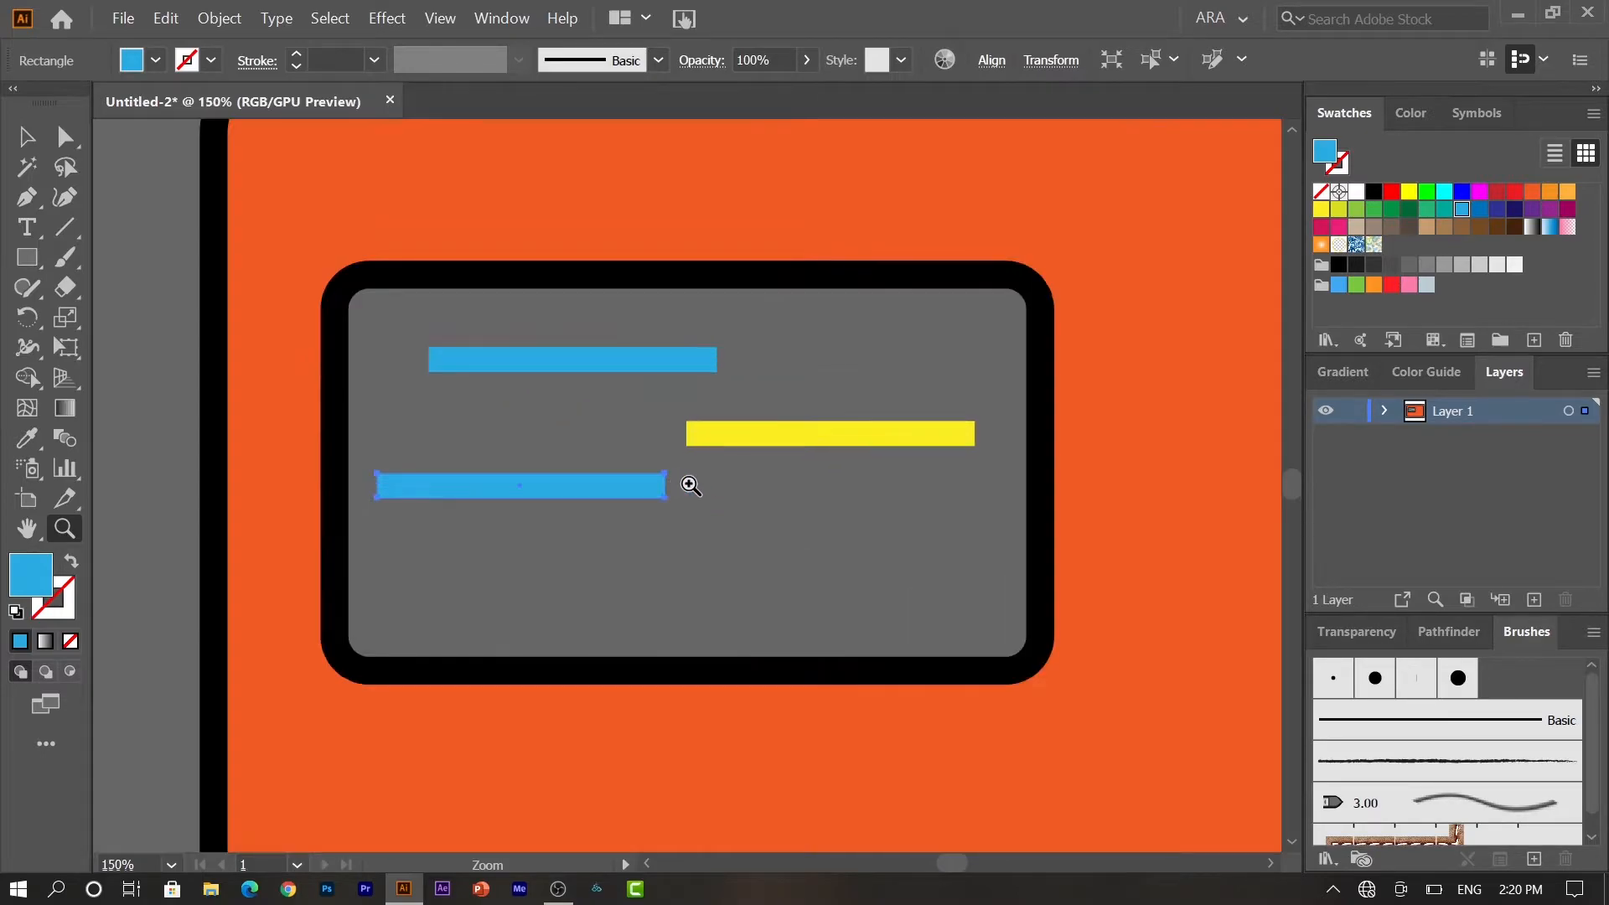
key(v)
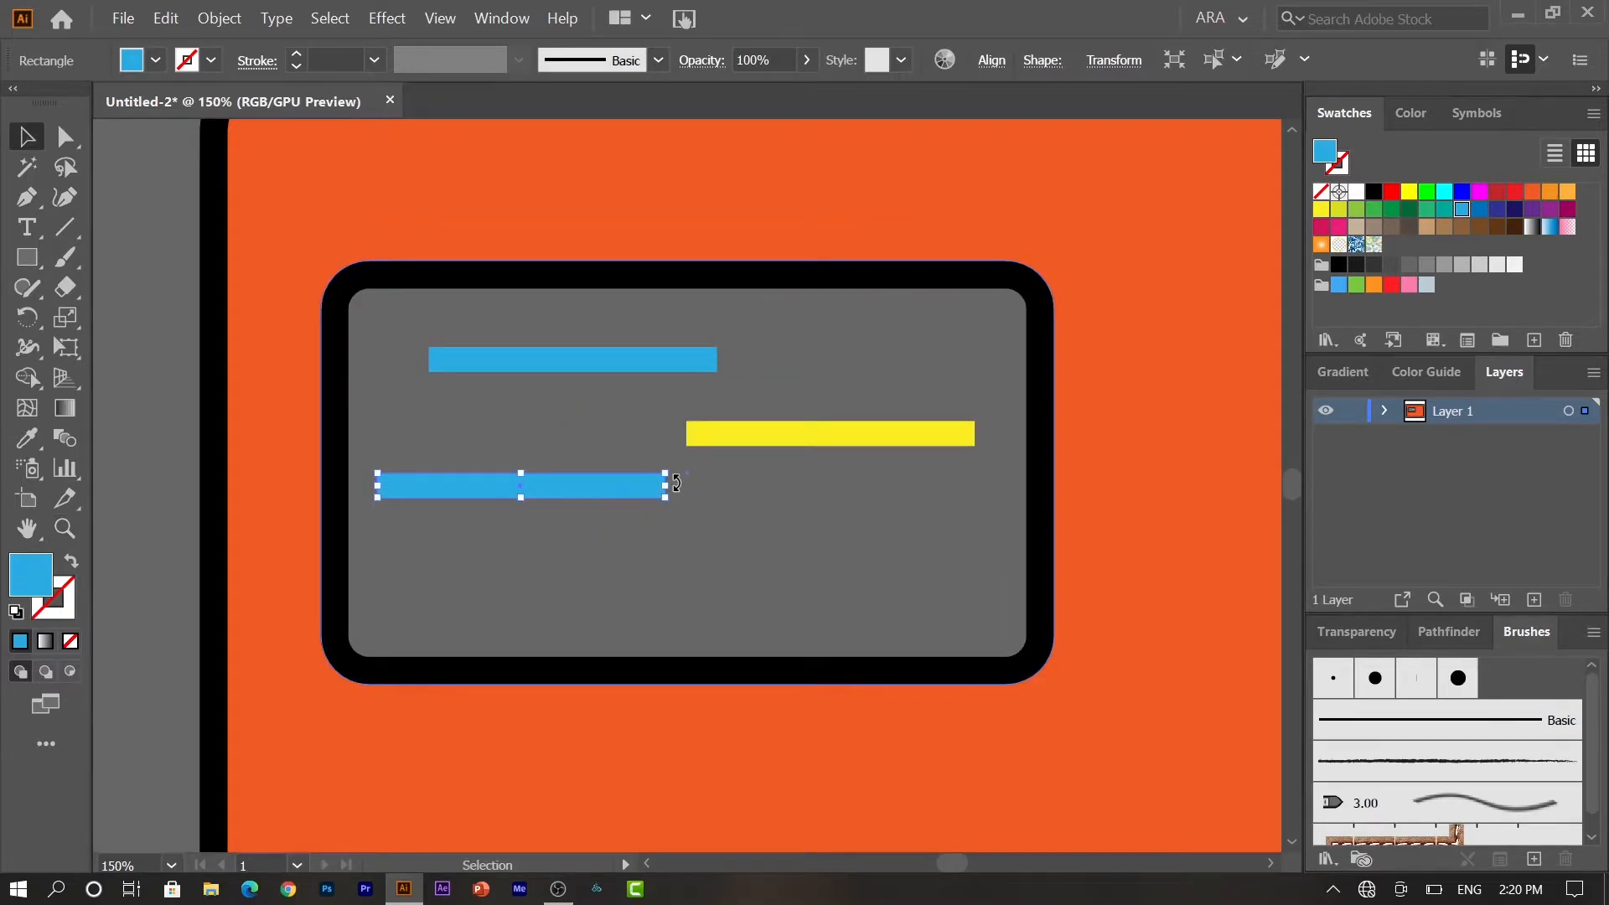
drag(672, 491, 578, 486)
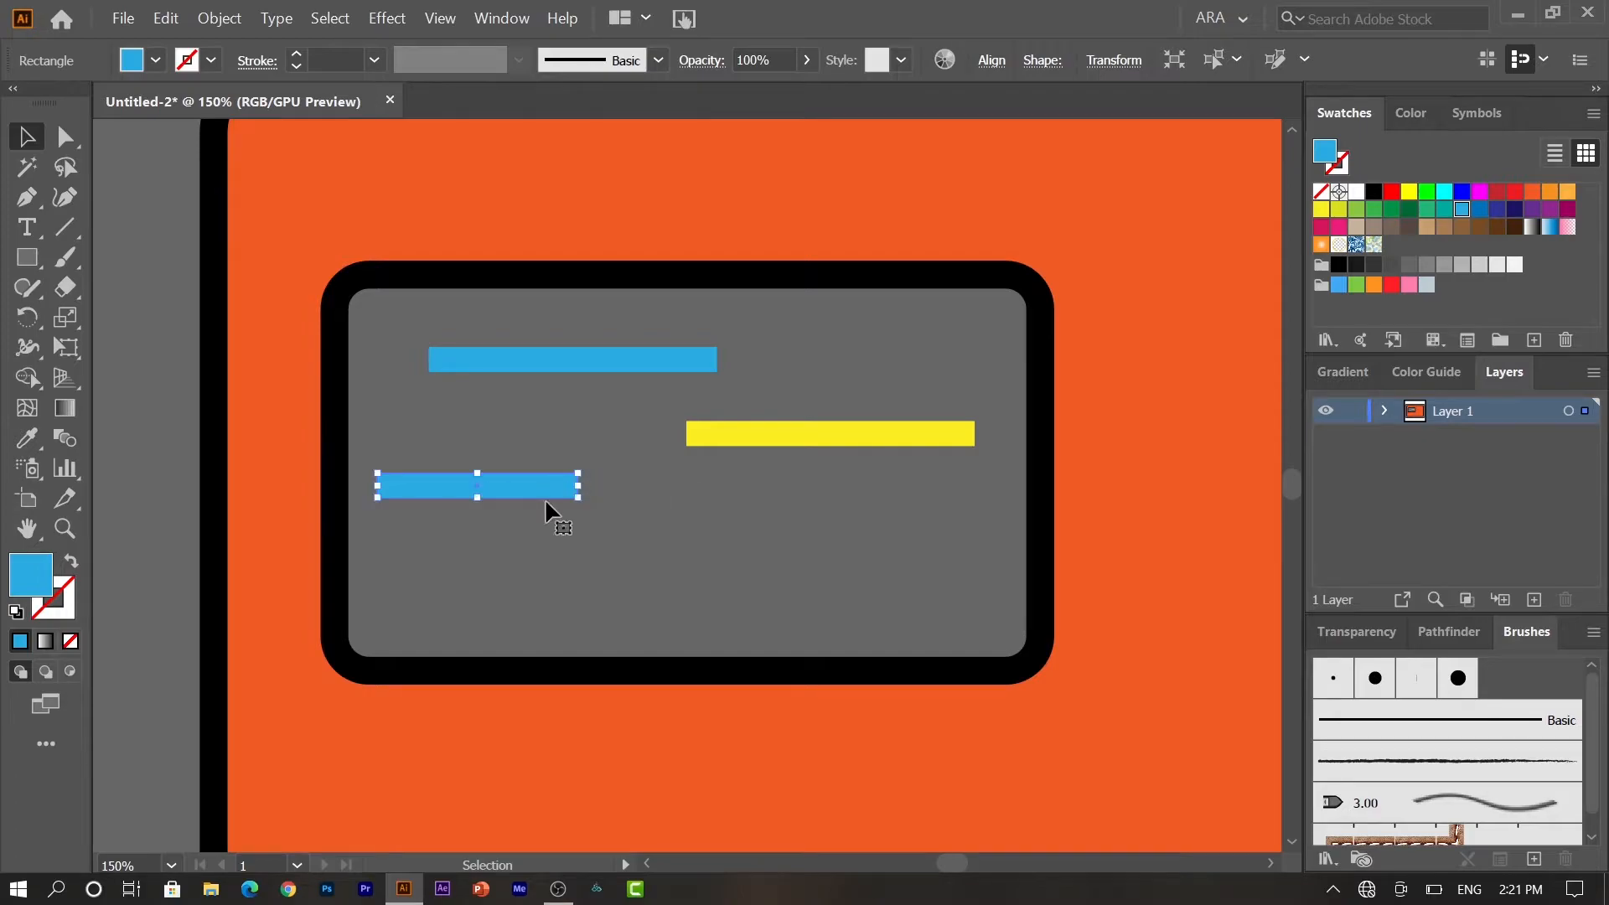
drag(476, 479, 477, 463)
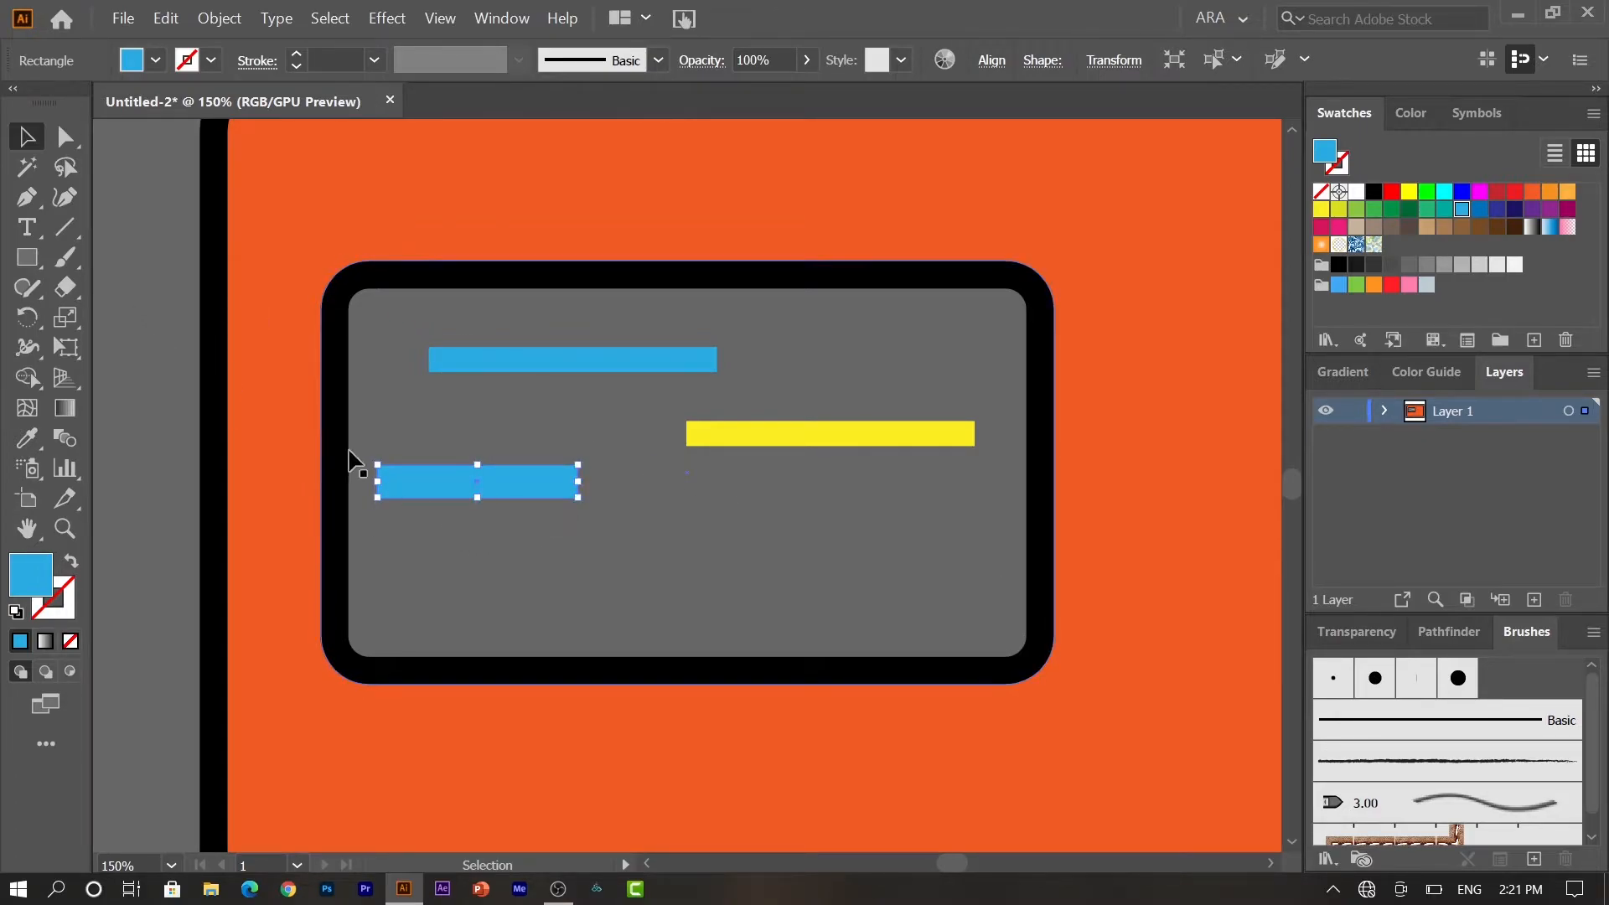
Step: Duplicate the yellow bar below and slightly to the right of the original and make the copy thicker
drag(746, 438, 856, 555)
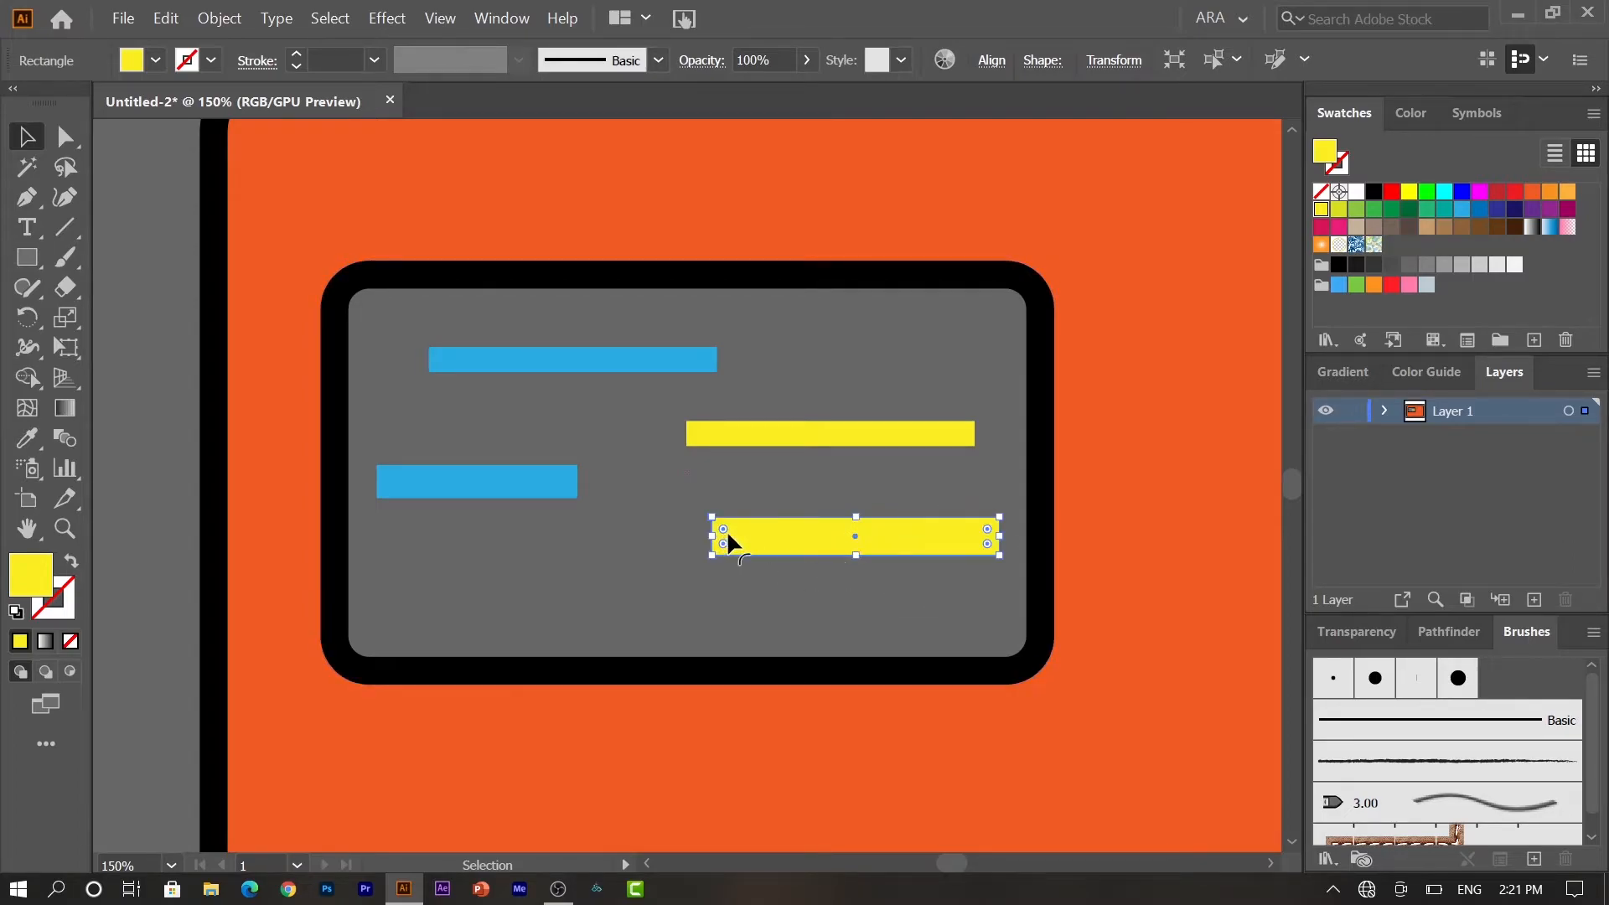
Step: Lengthen the lower yellow bar by extending its left end slightly toward the middle of the small gray window
drag(714, 536, 679, 536)
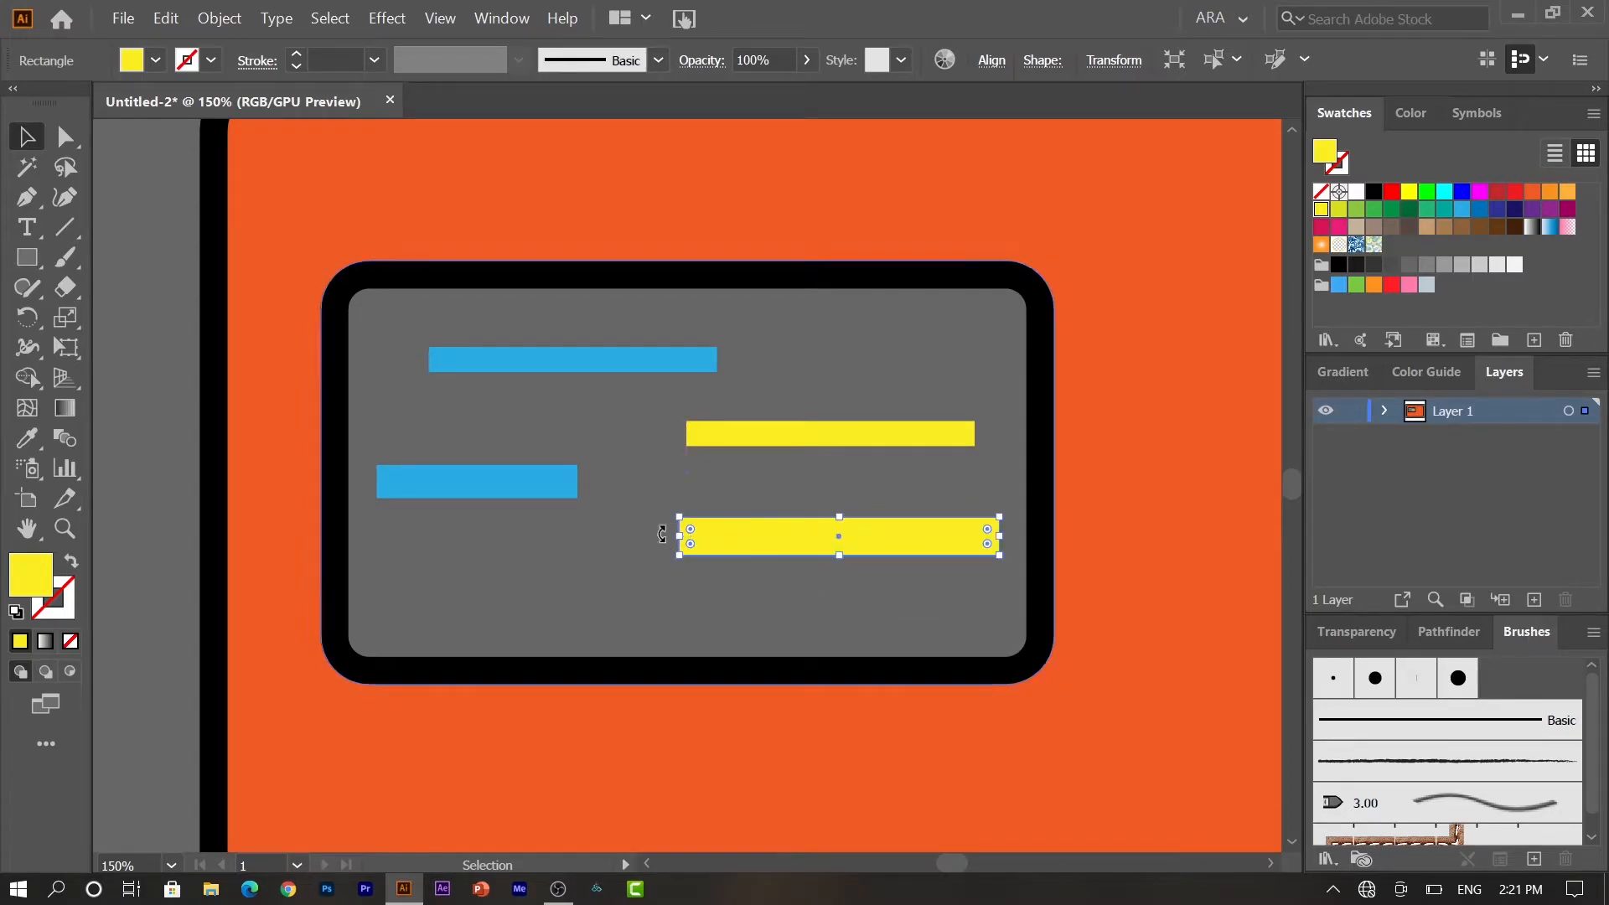
drag(506, 500, 570, 618)
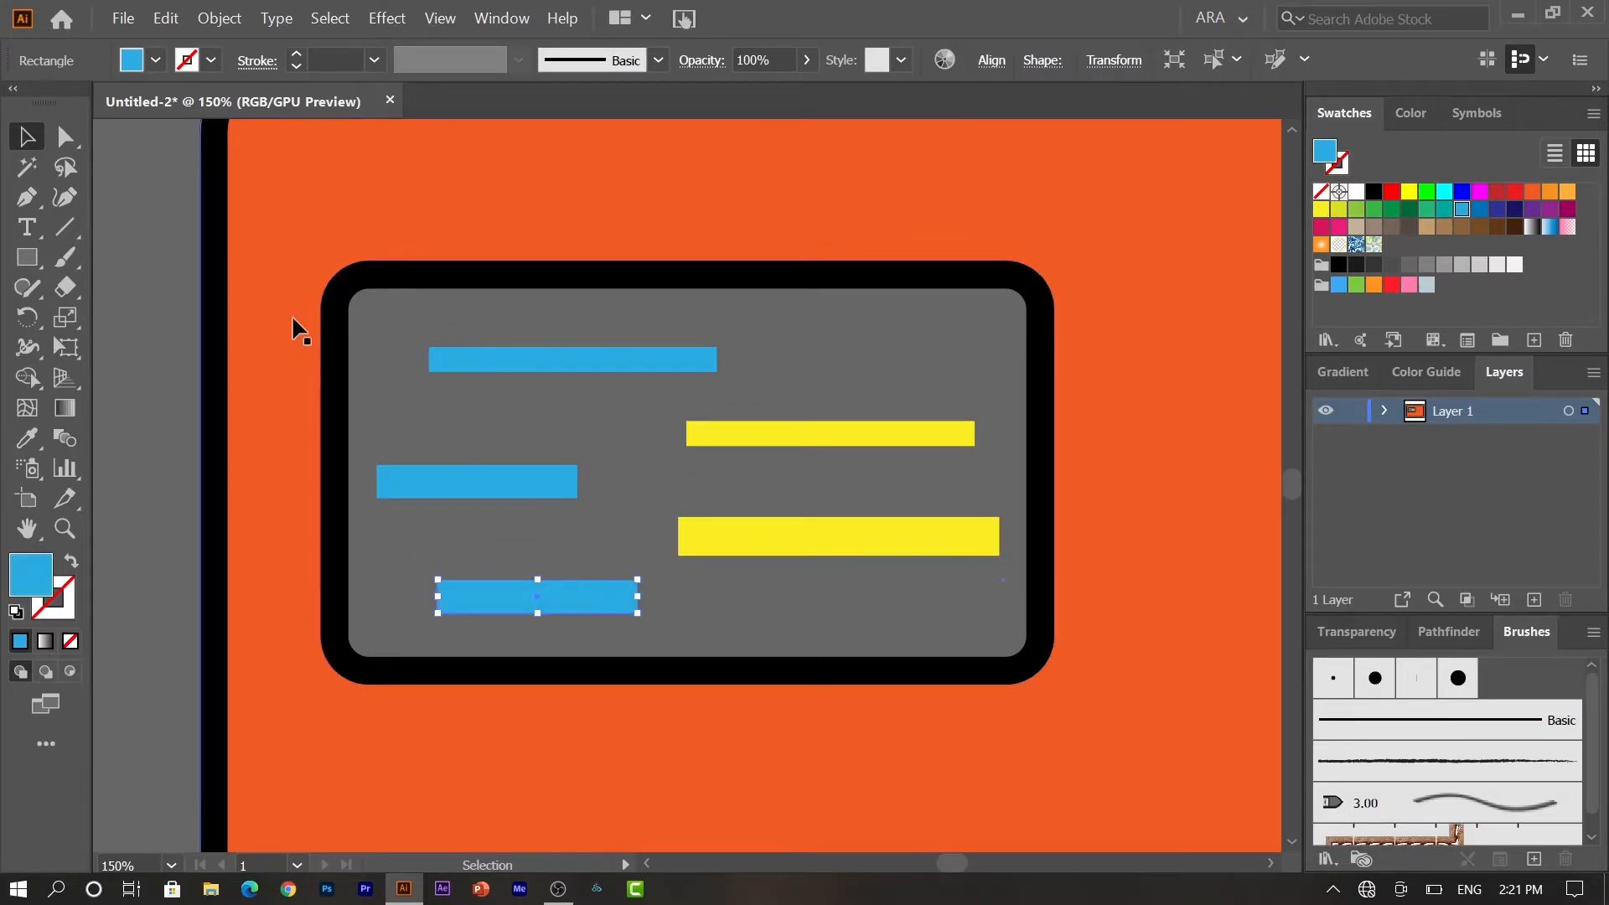
key(ctrl+0)
click(233, 406)
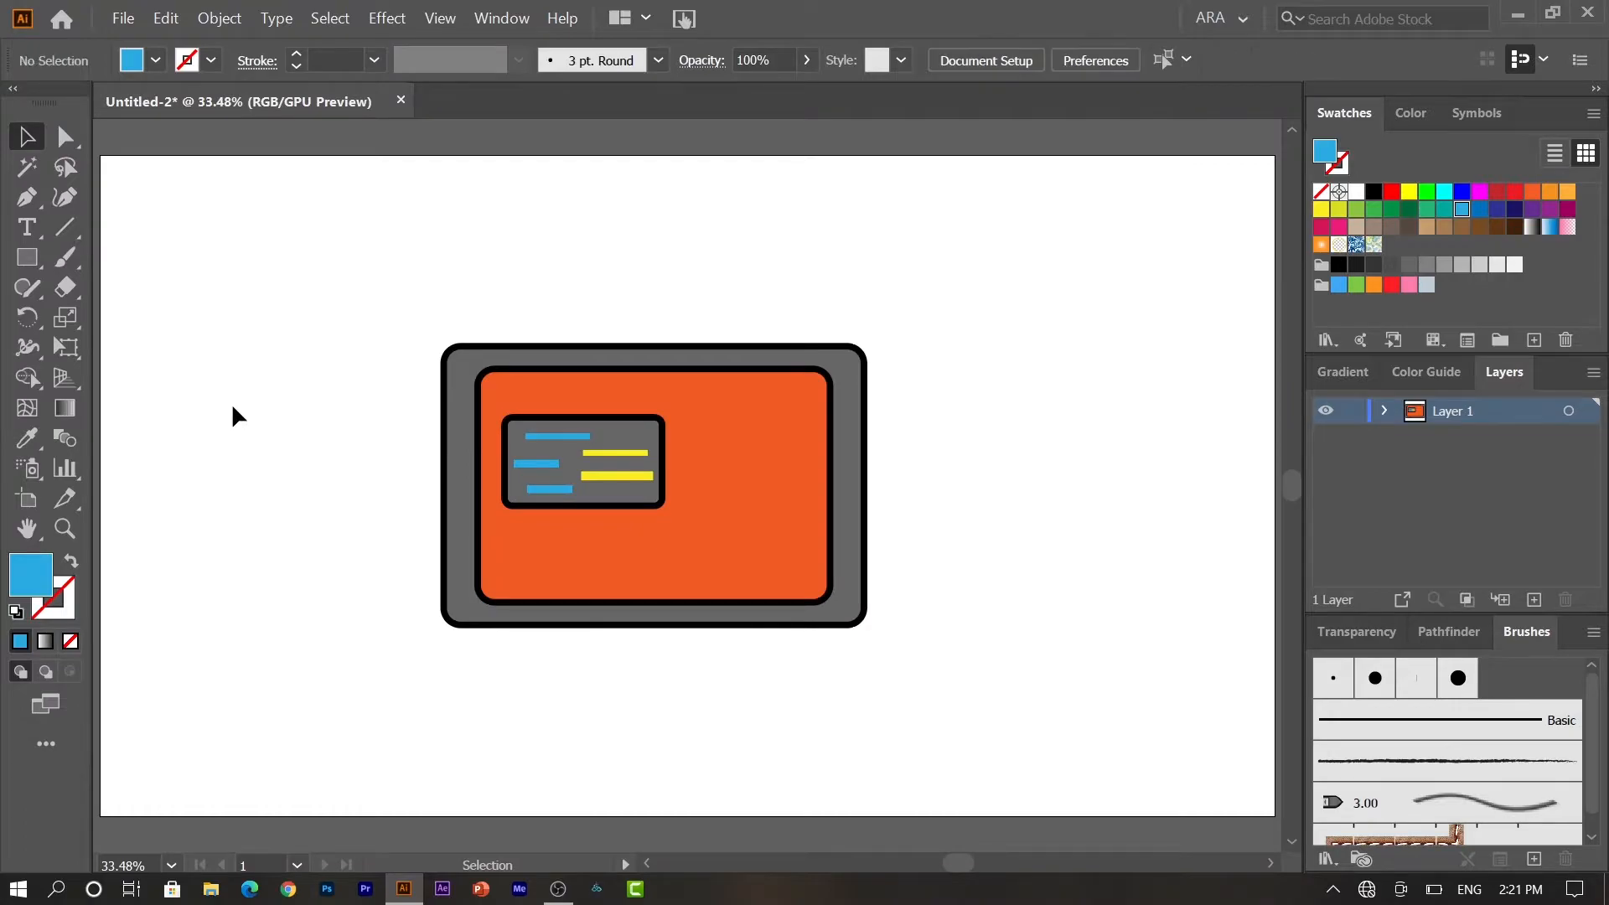
drag(617, 453, 619, 457)
click(562, 488)
key(Delete)
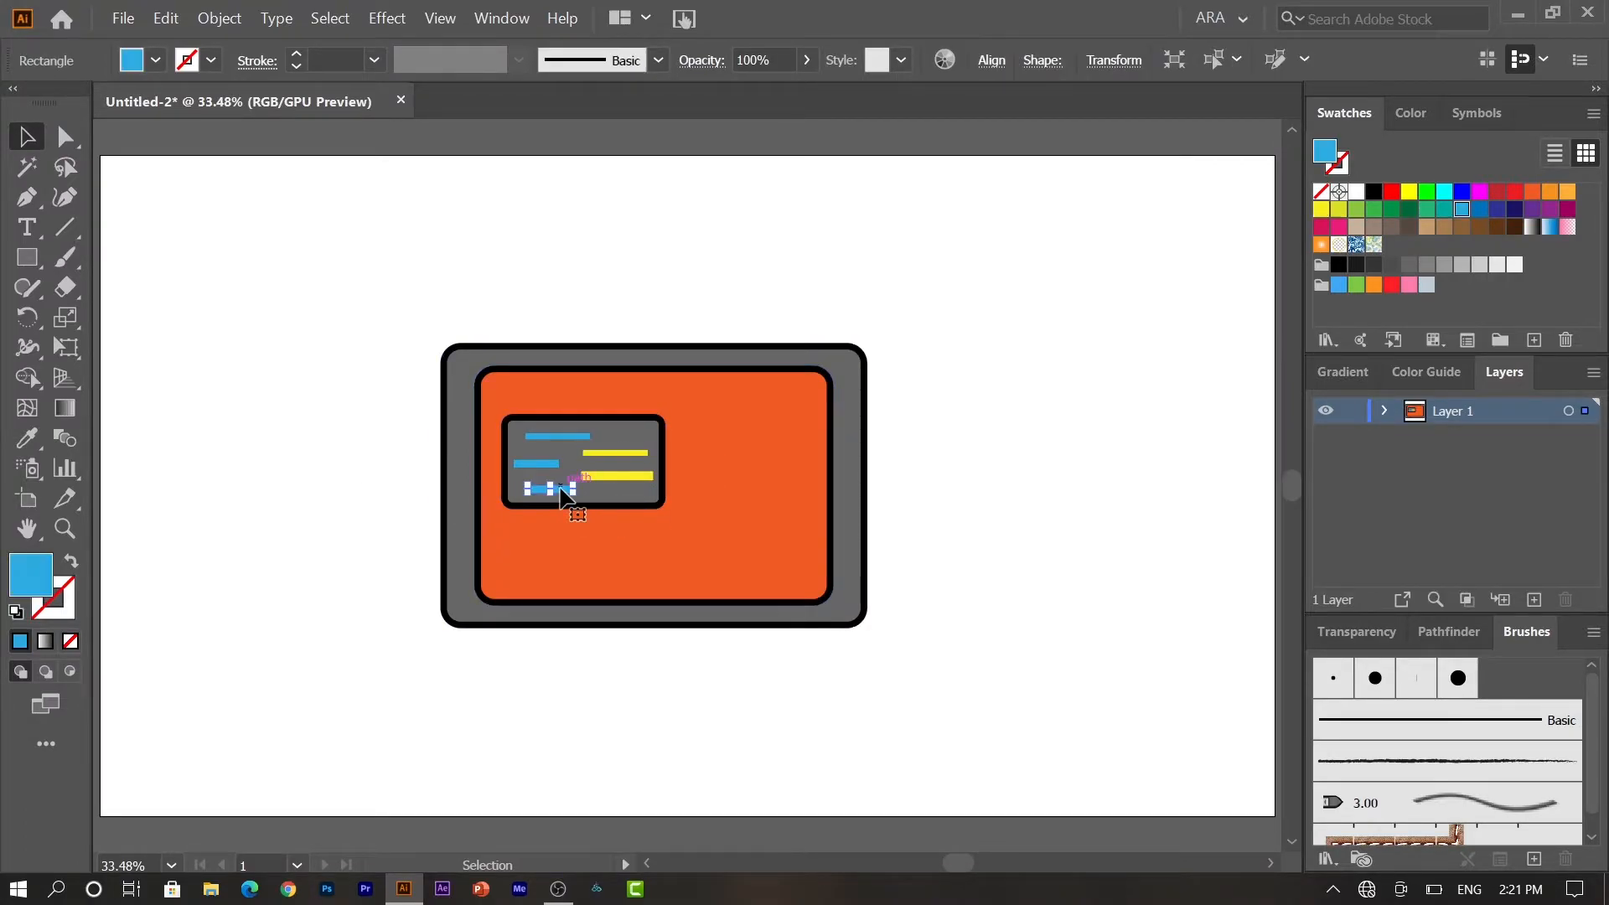
Step: Reduce the opacity of both yellow bars in the small gray window to 70%
click(616, 478)
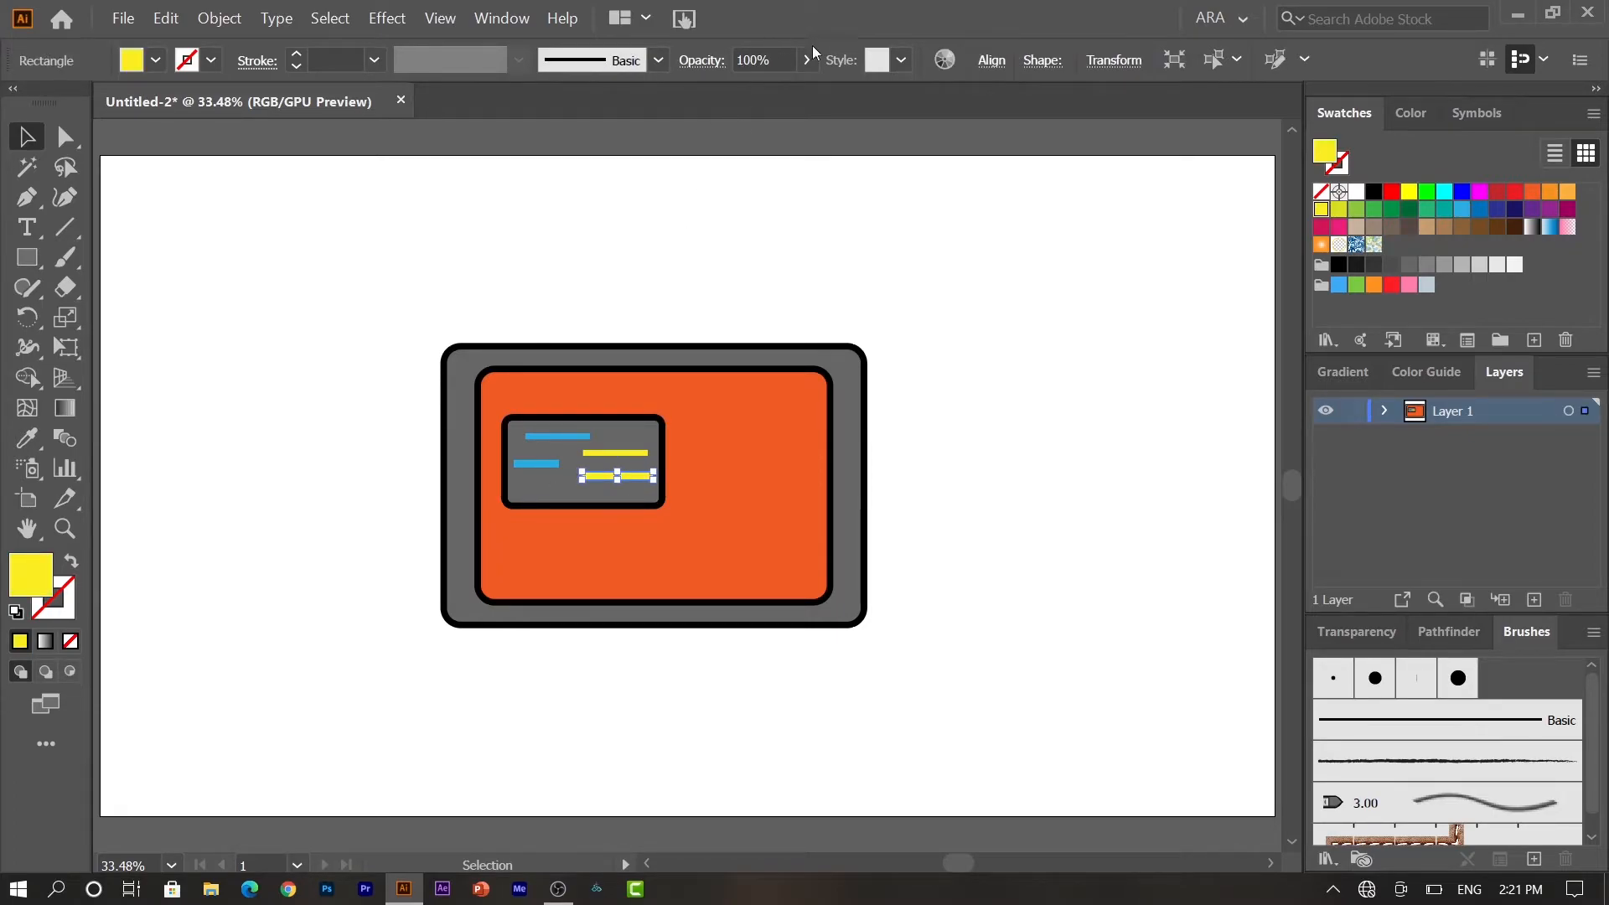
click(785, 63)
text(80)
key(Return)
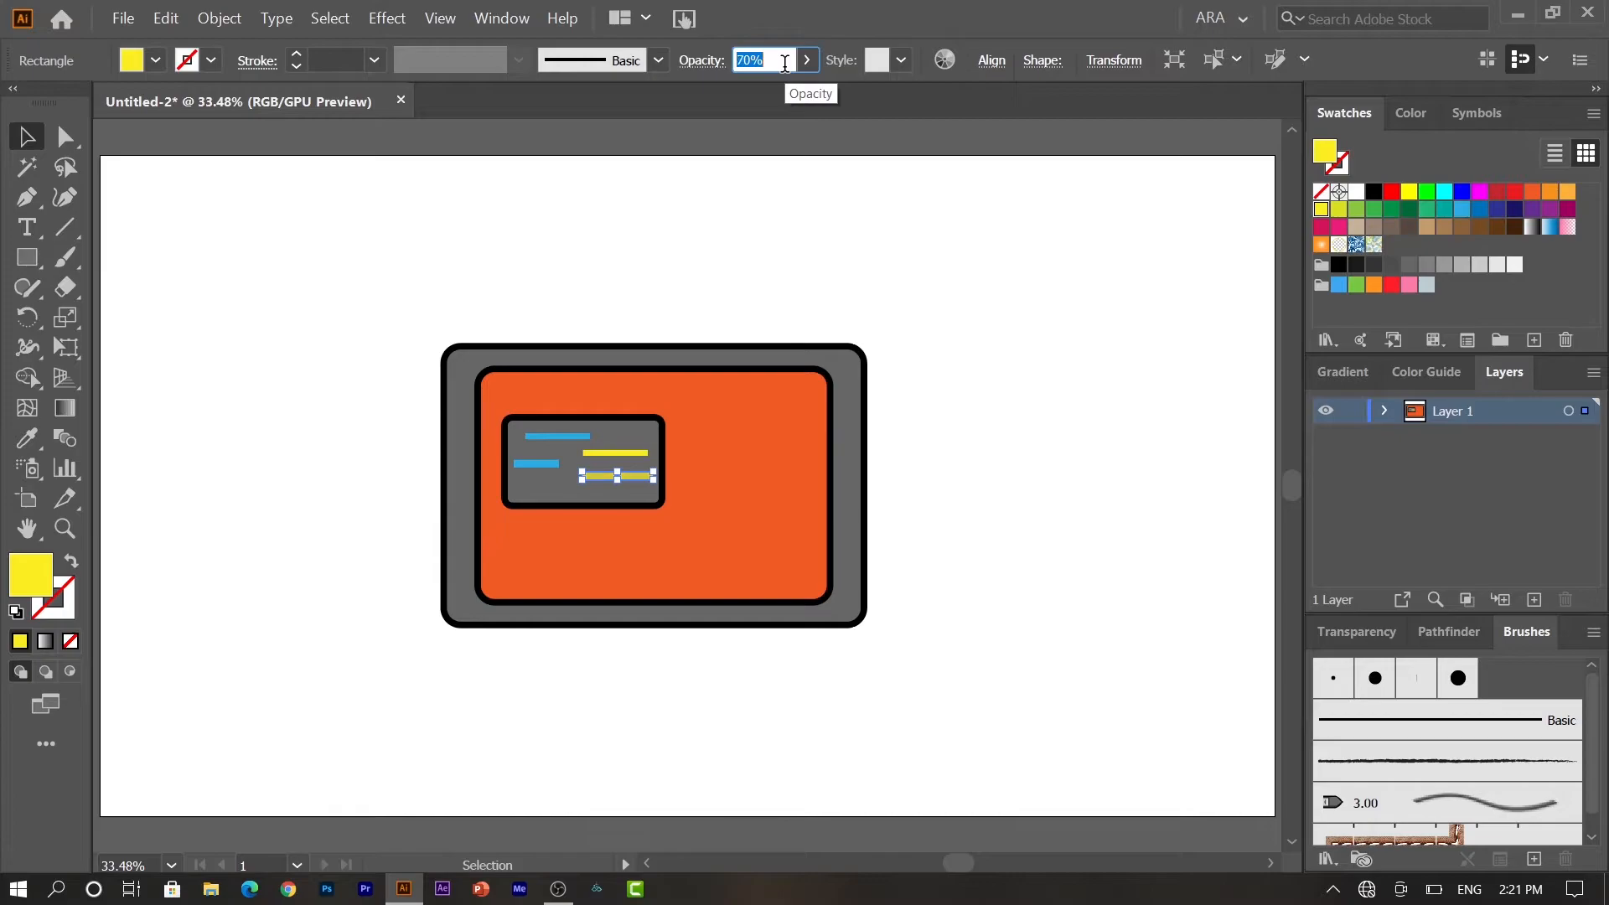
click(455, 245)
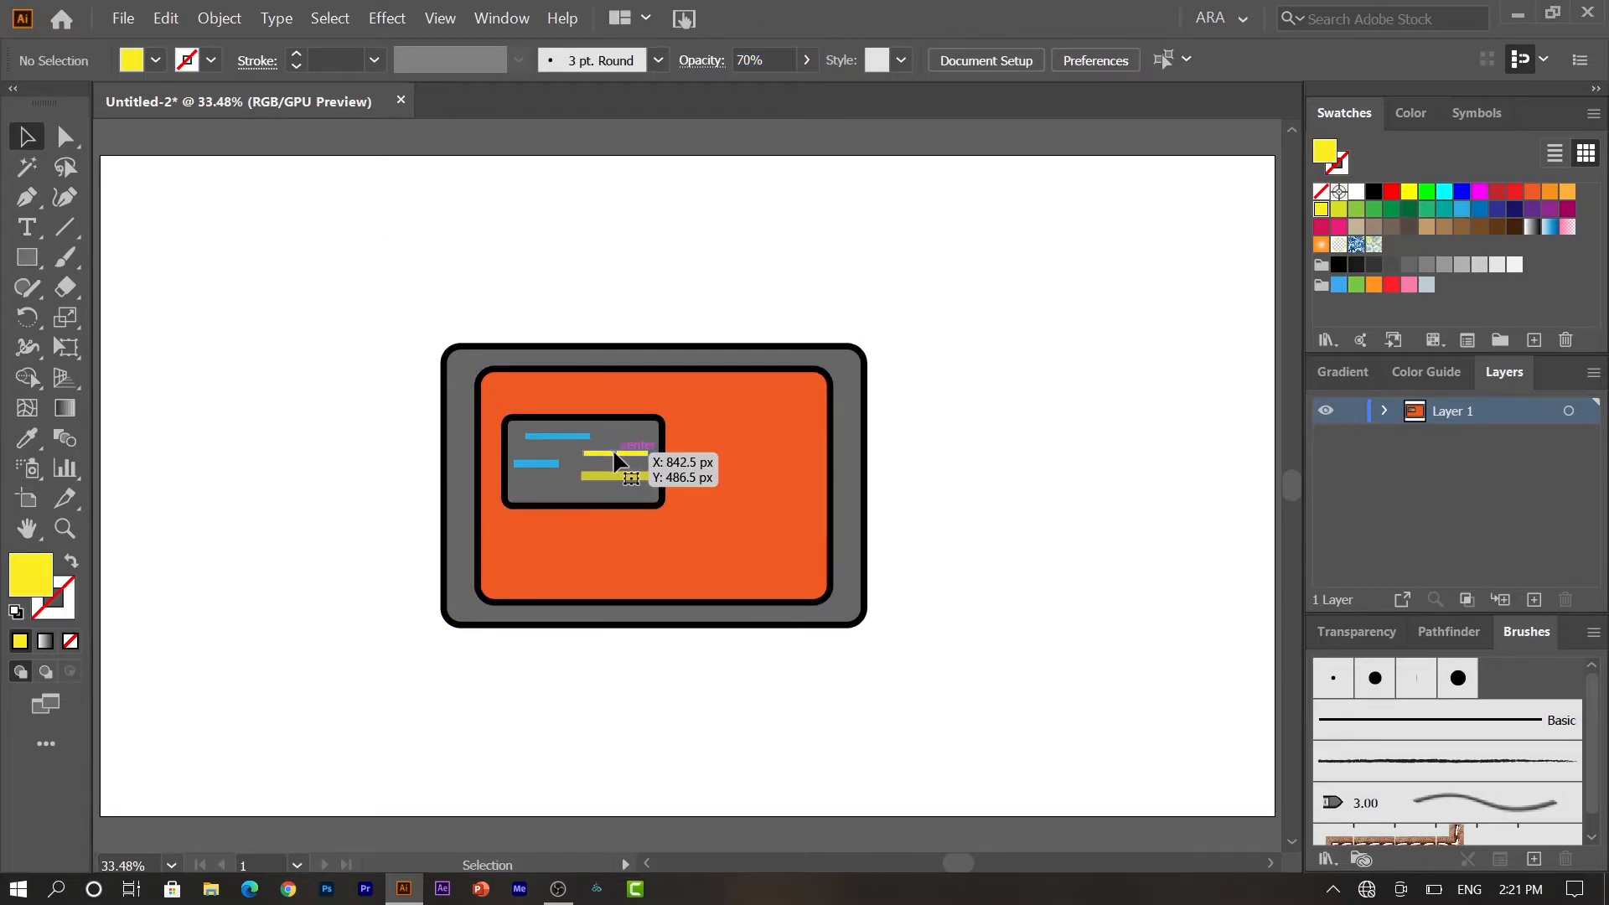
click(614, 453)
click(781, 62)
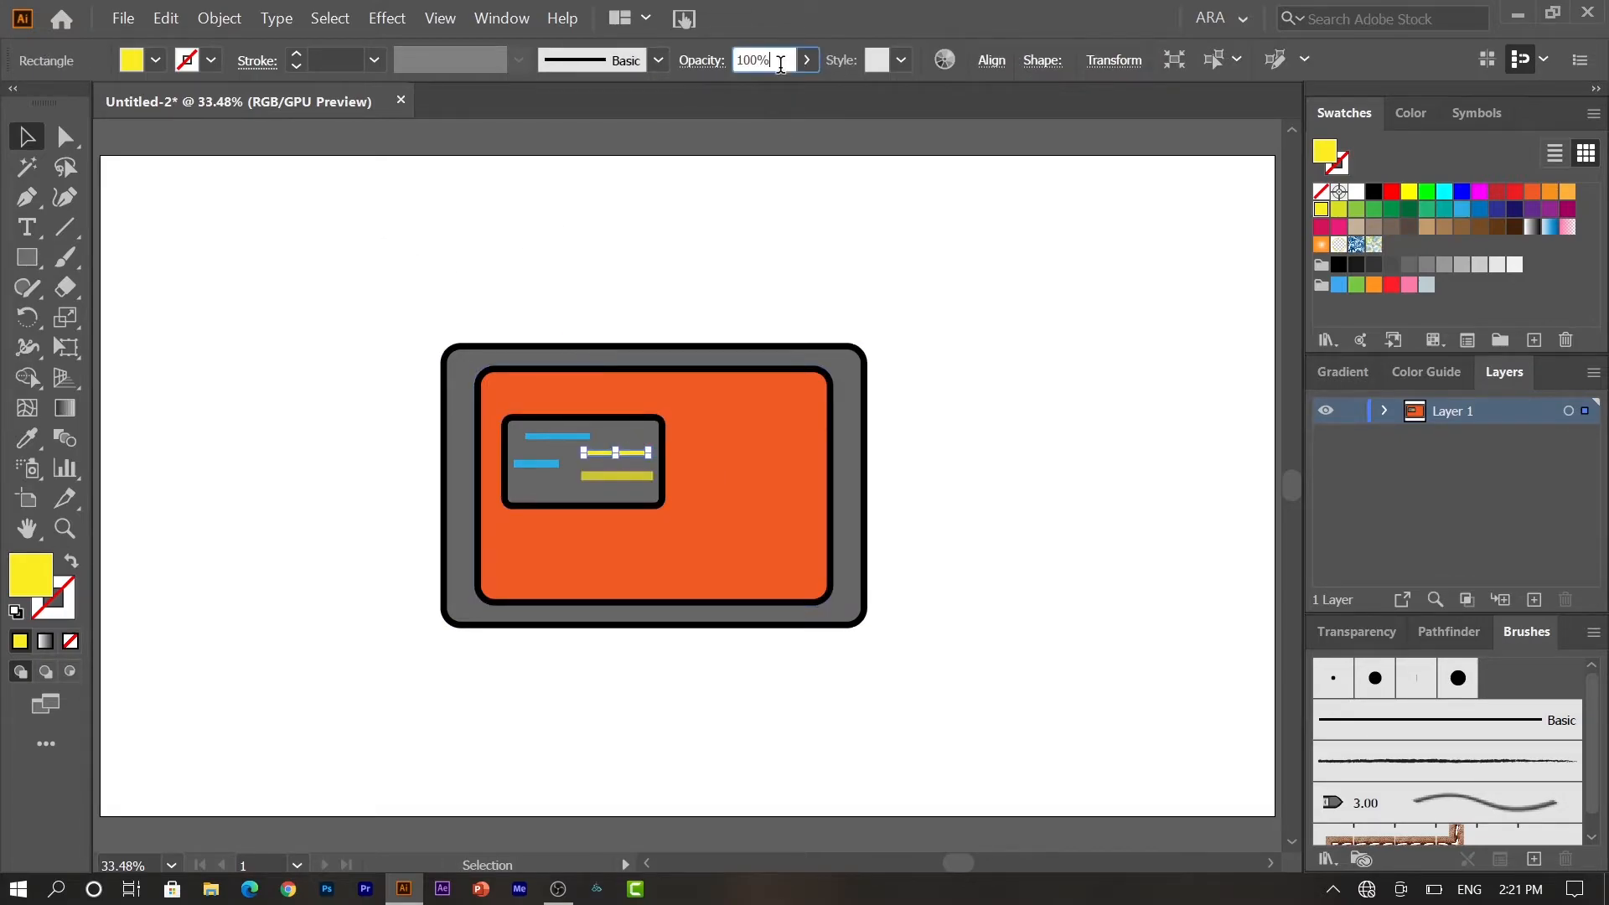
text(80)
key(Return)
click(698, 198)
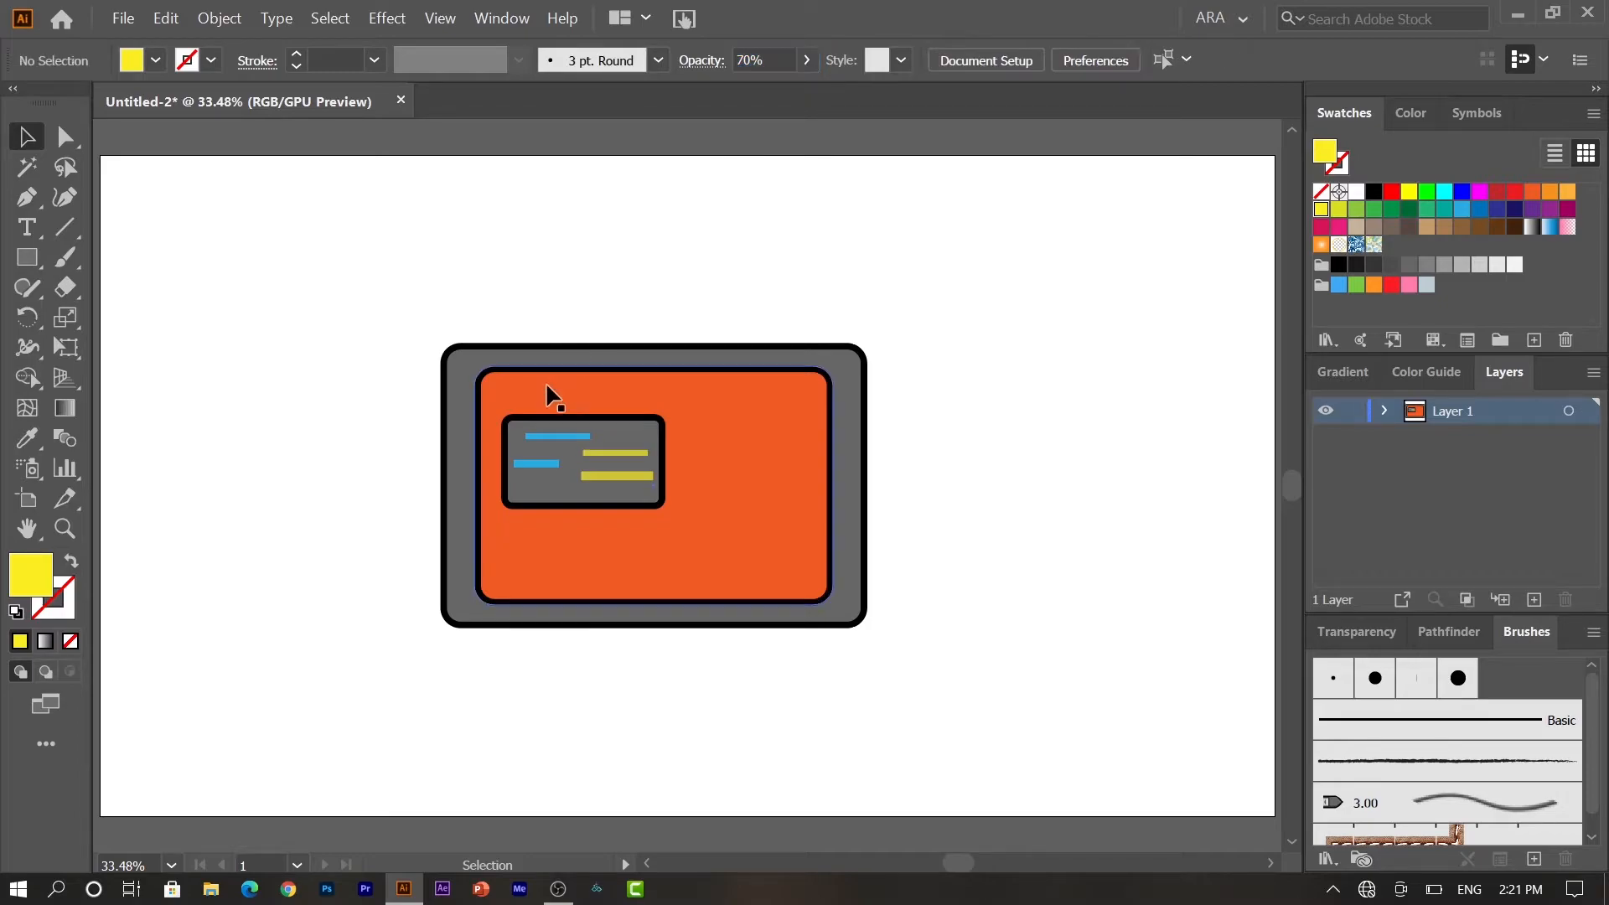
Step: Reduce the opacity of both blue bars in the small gray window to 70%
click(555, 437)
click(773, 60)
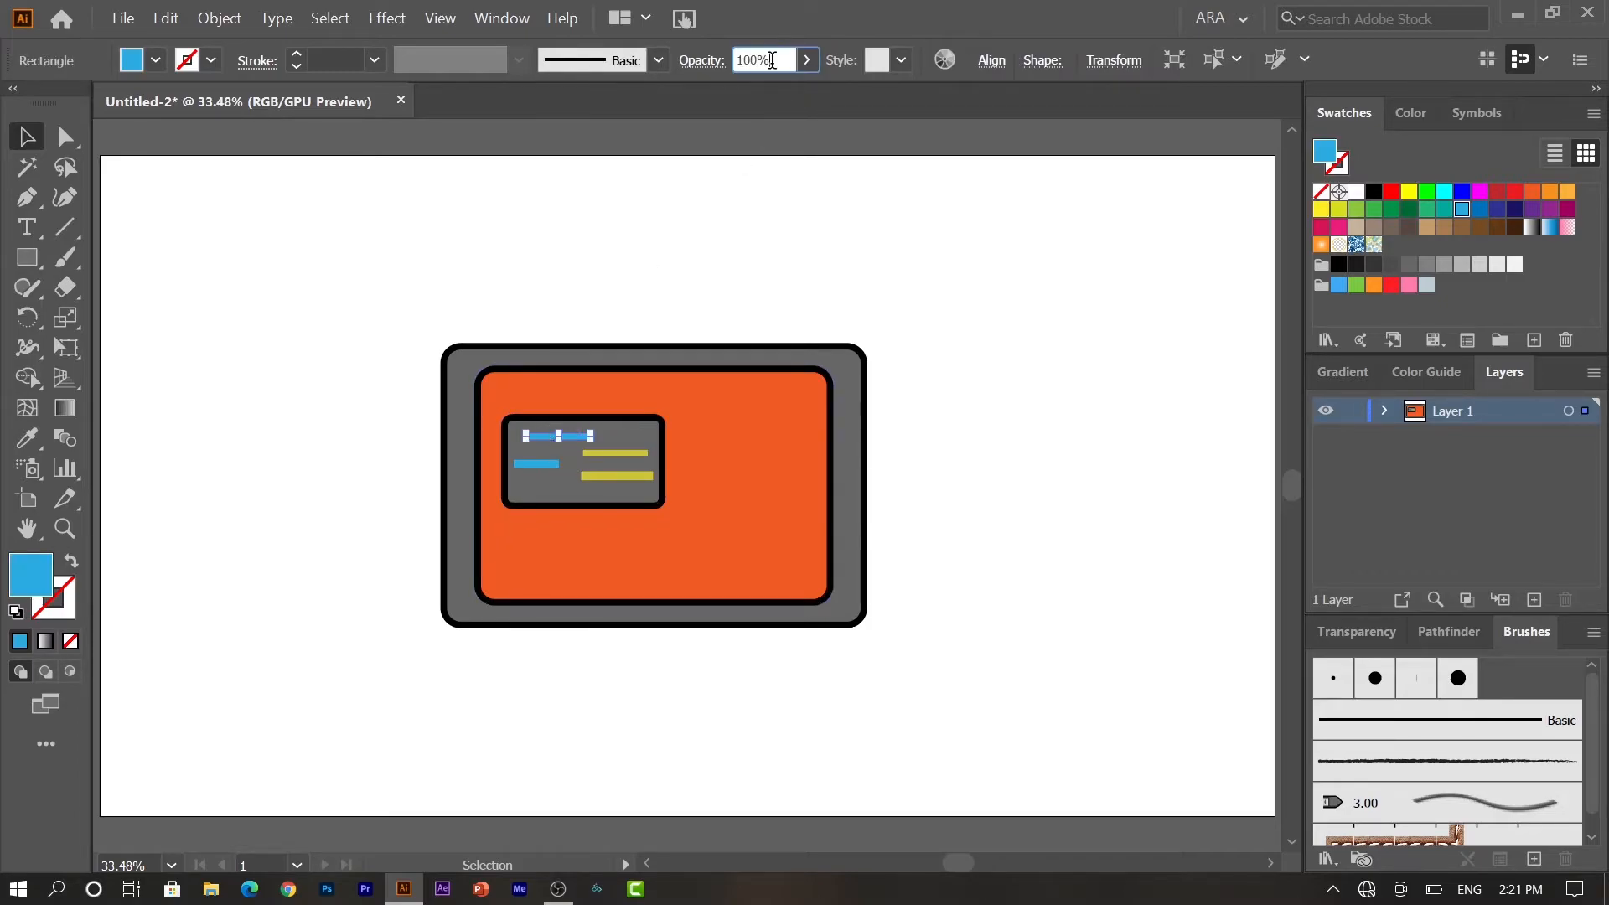
click(723, 223)
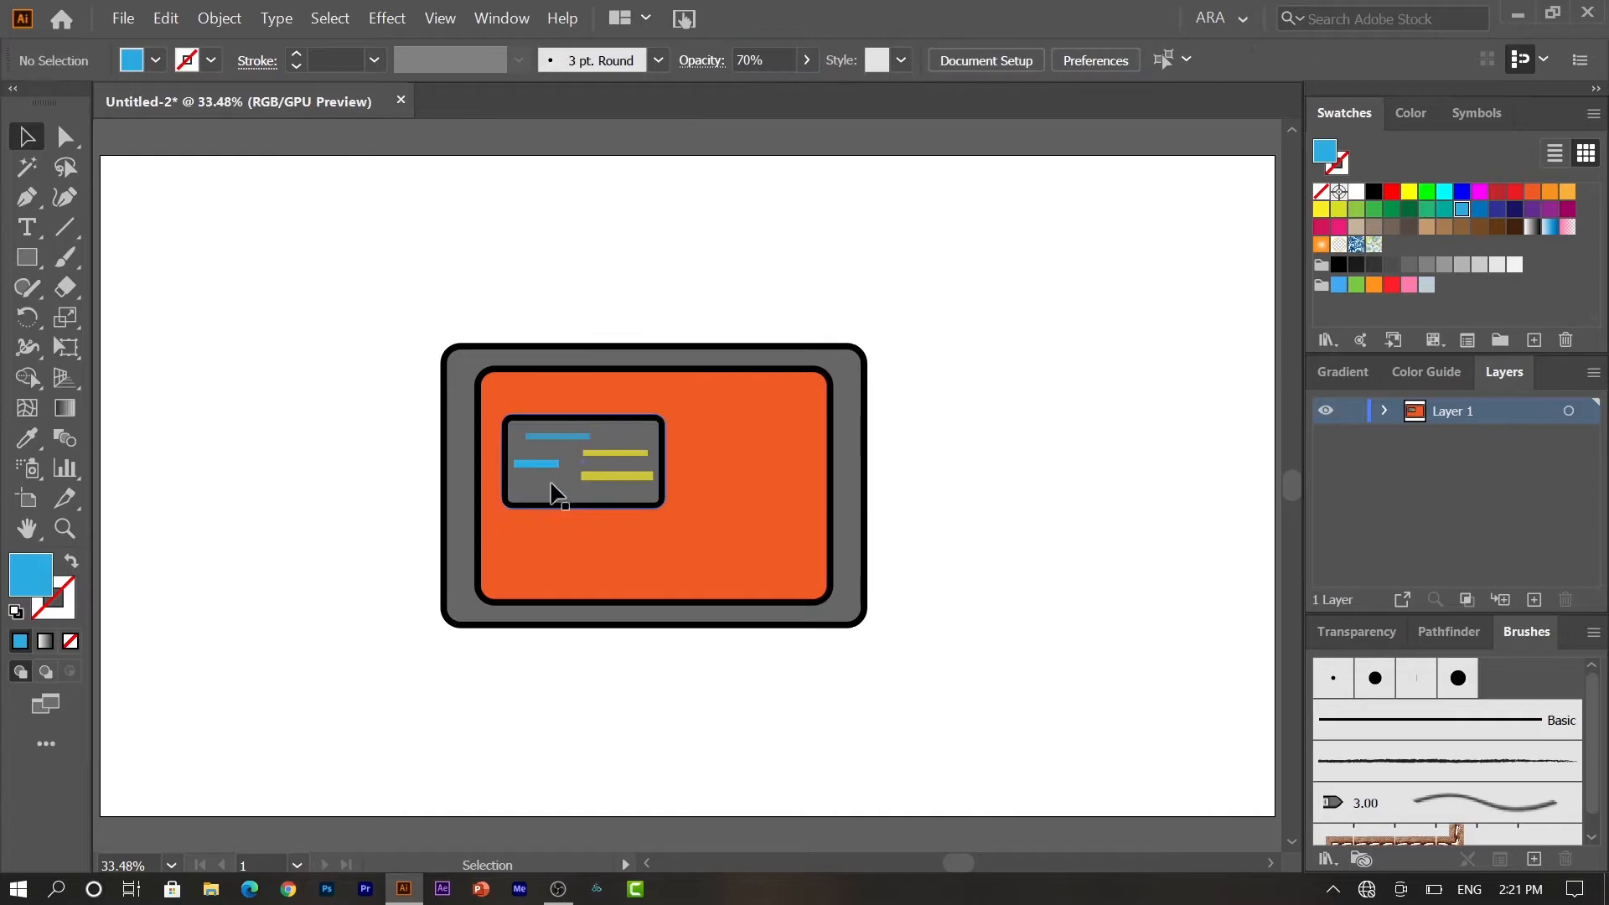
click(539, 463)
click(781, 58)
text(70)
key(Return)
click(805, 259)
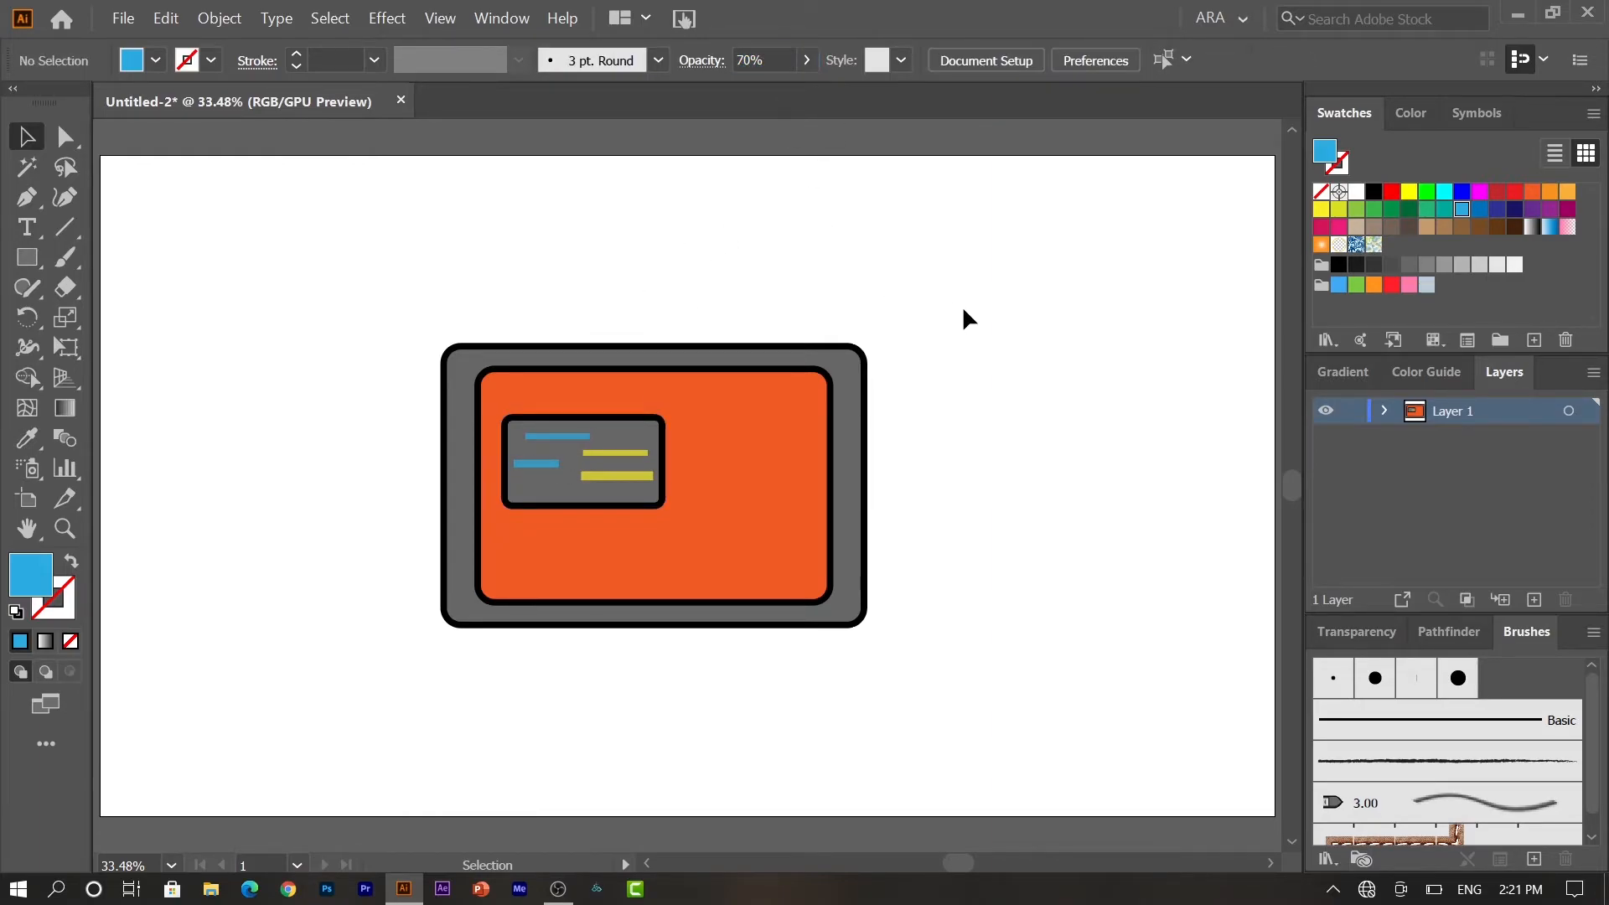
Step: Draw a blue rectangle directly beneath the gray frame, extending slightly past both of its sides, and reduce its height a little
click(26, 262)
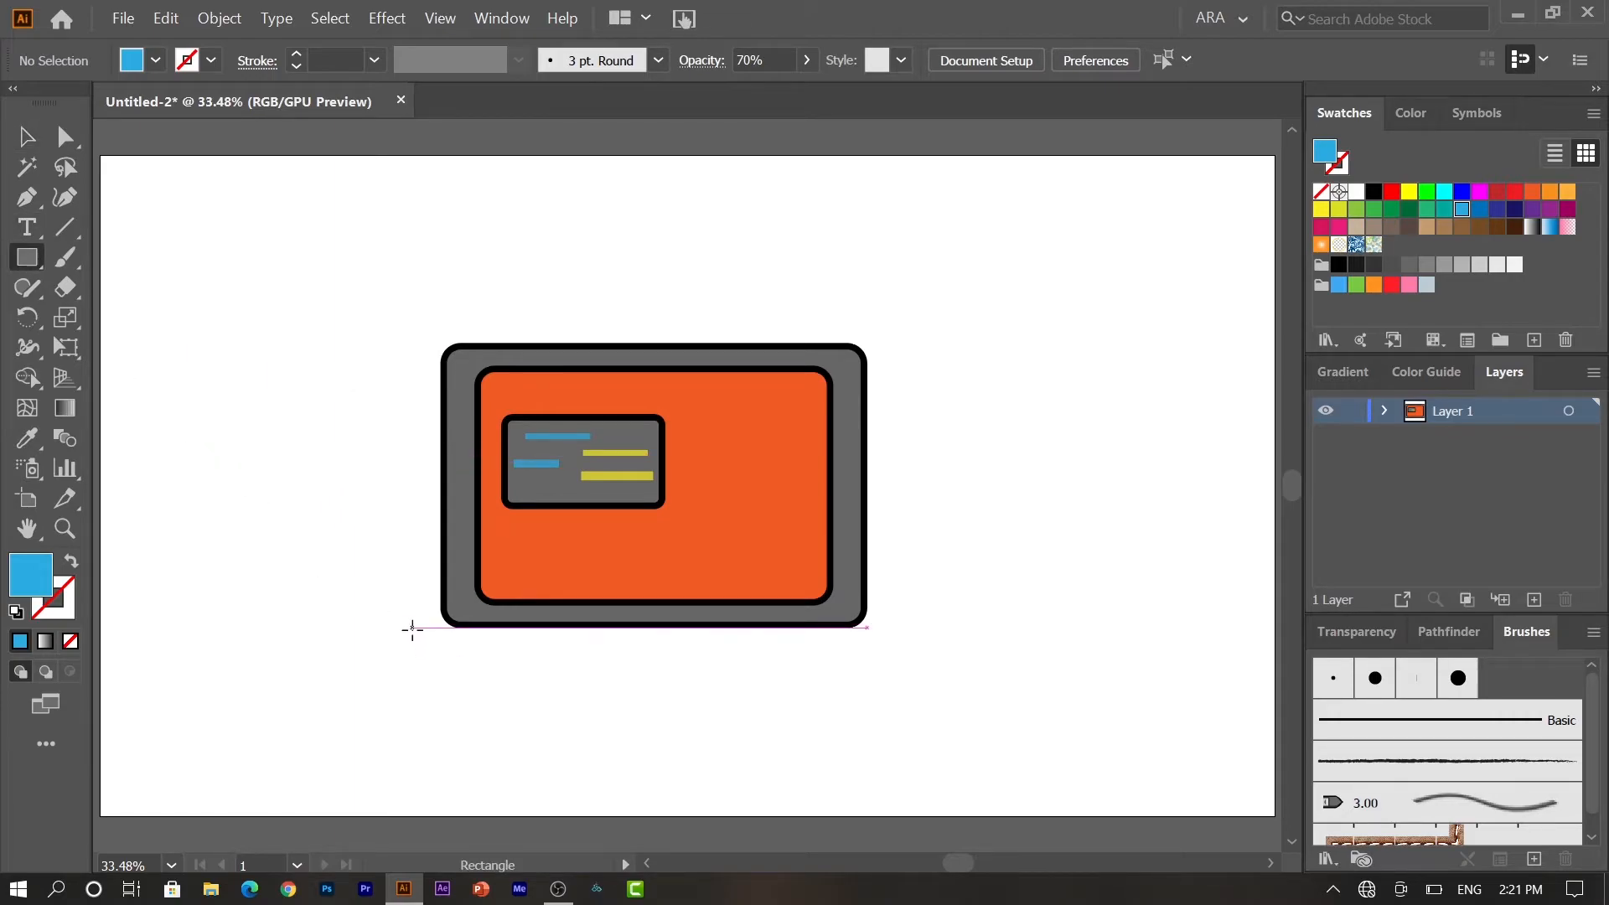
drag(413, 627, 884, 690)
key(shift+Up)
key(shift+Up)
key(shift+Up)
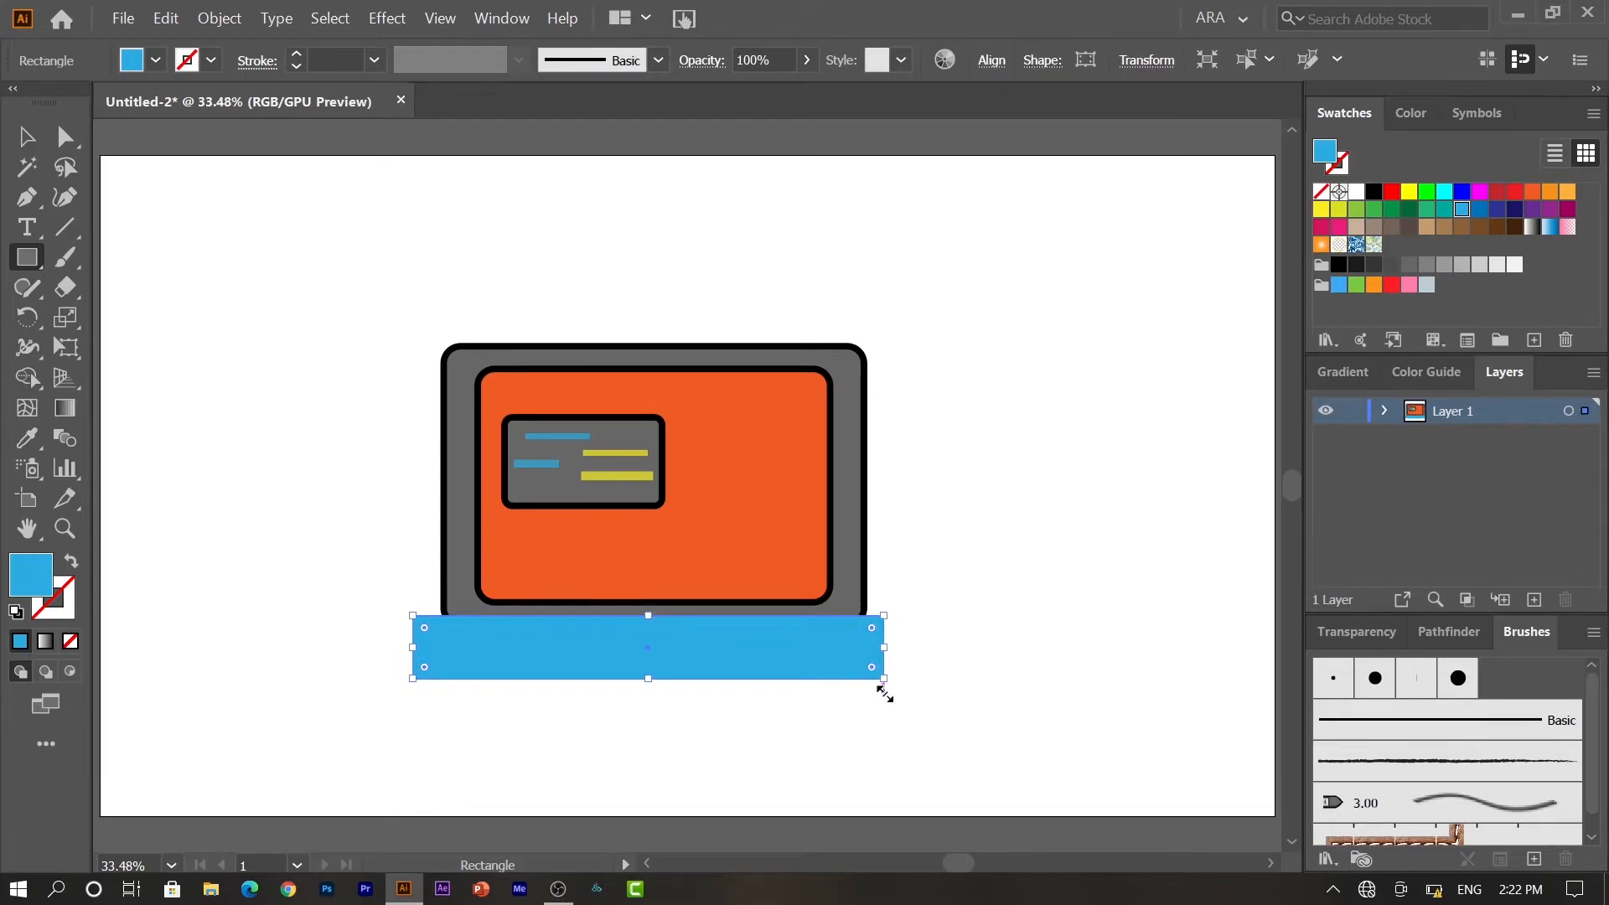
key(shift+Down)
key(shift+Down)
key(shift+Down)
key(Up)
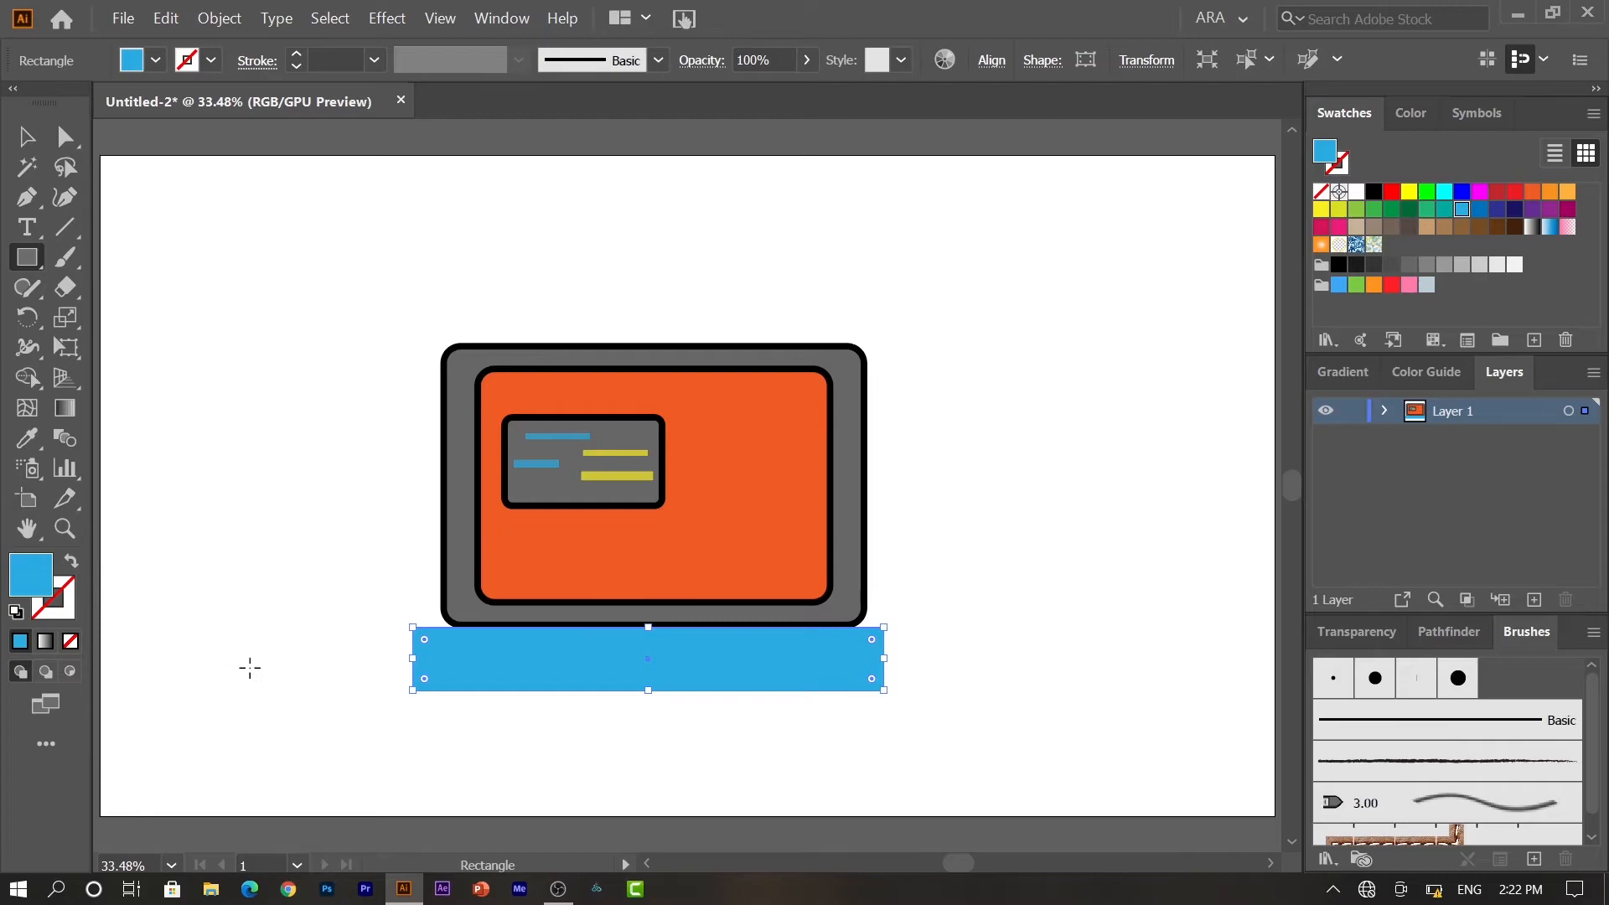
click(34, 130)
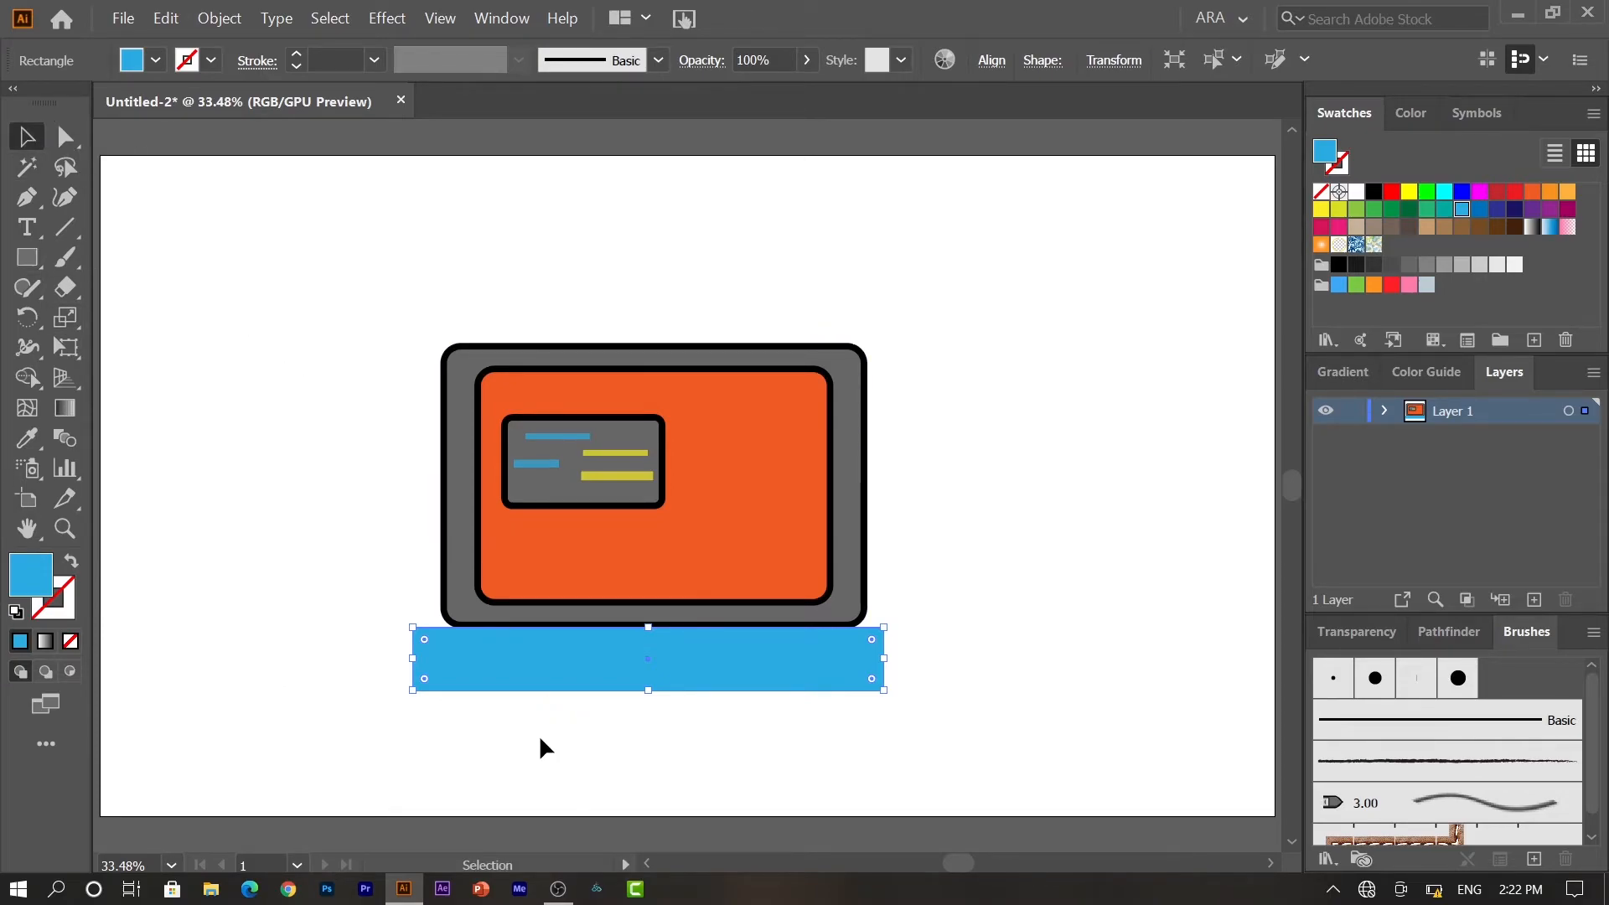
drag(648, 691, 649, 678)
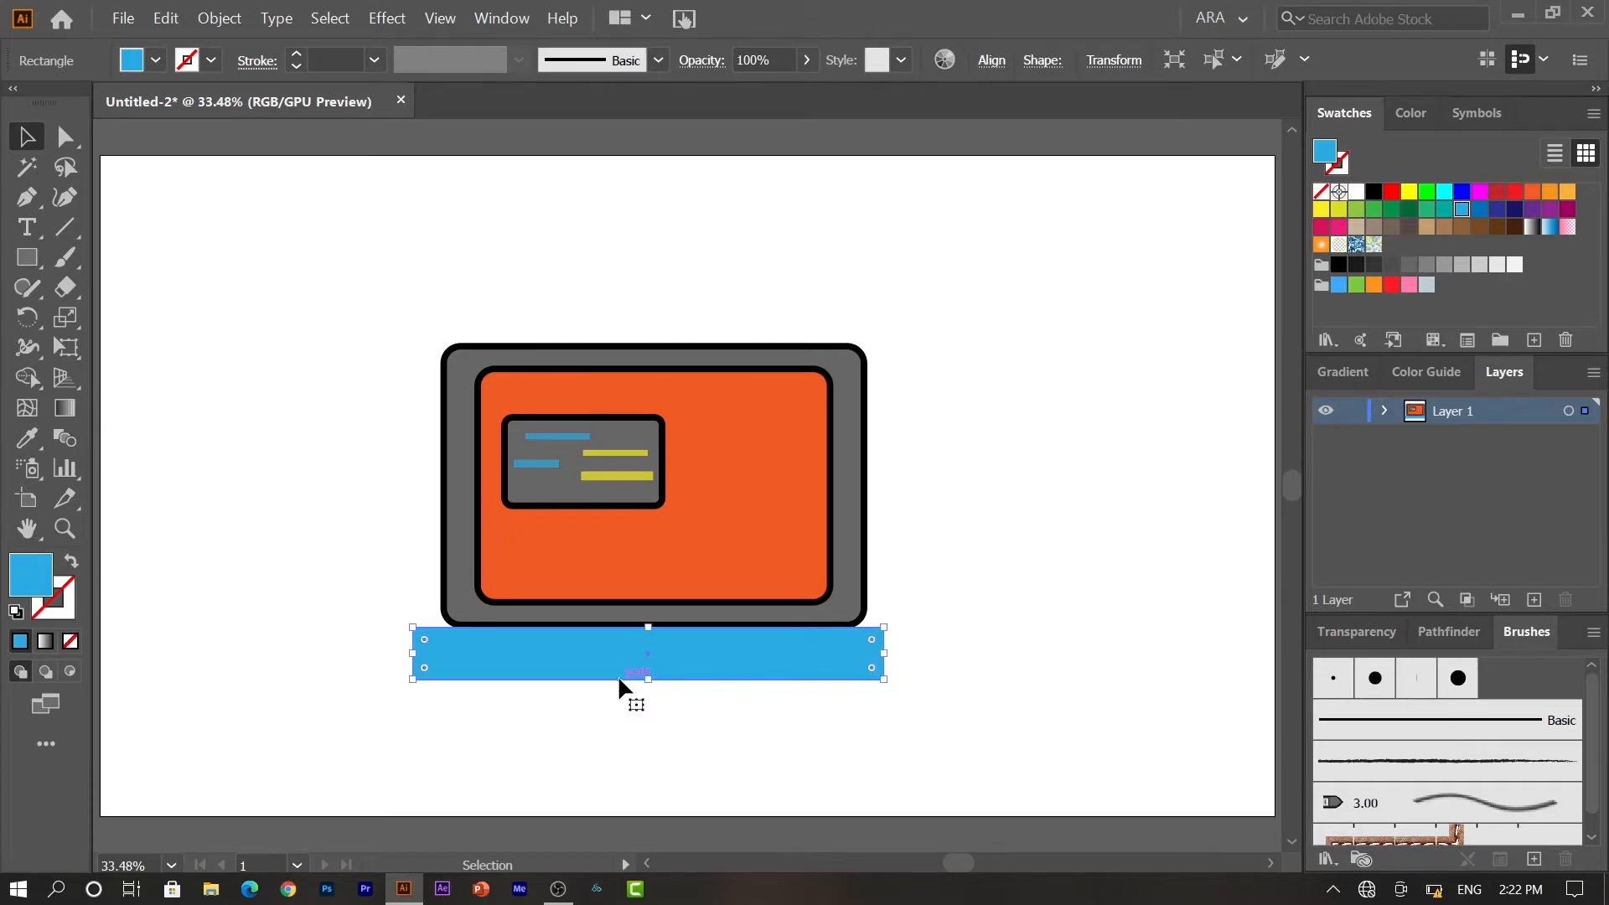
Step: Fully round the two bottom corners of the blue base rectangle, keeping its top corners square
key(a)
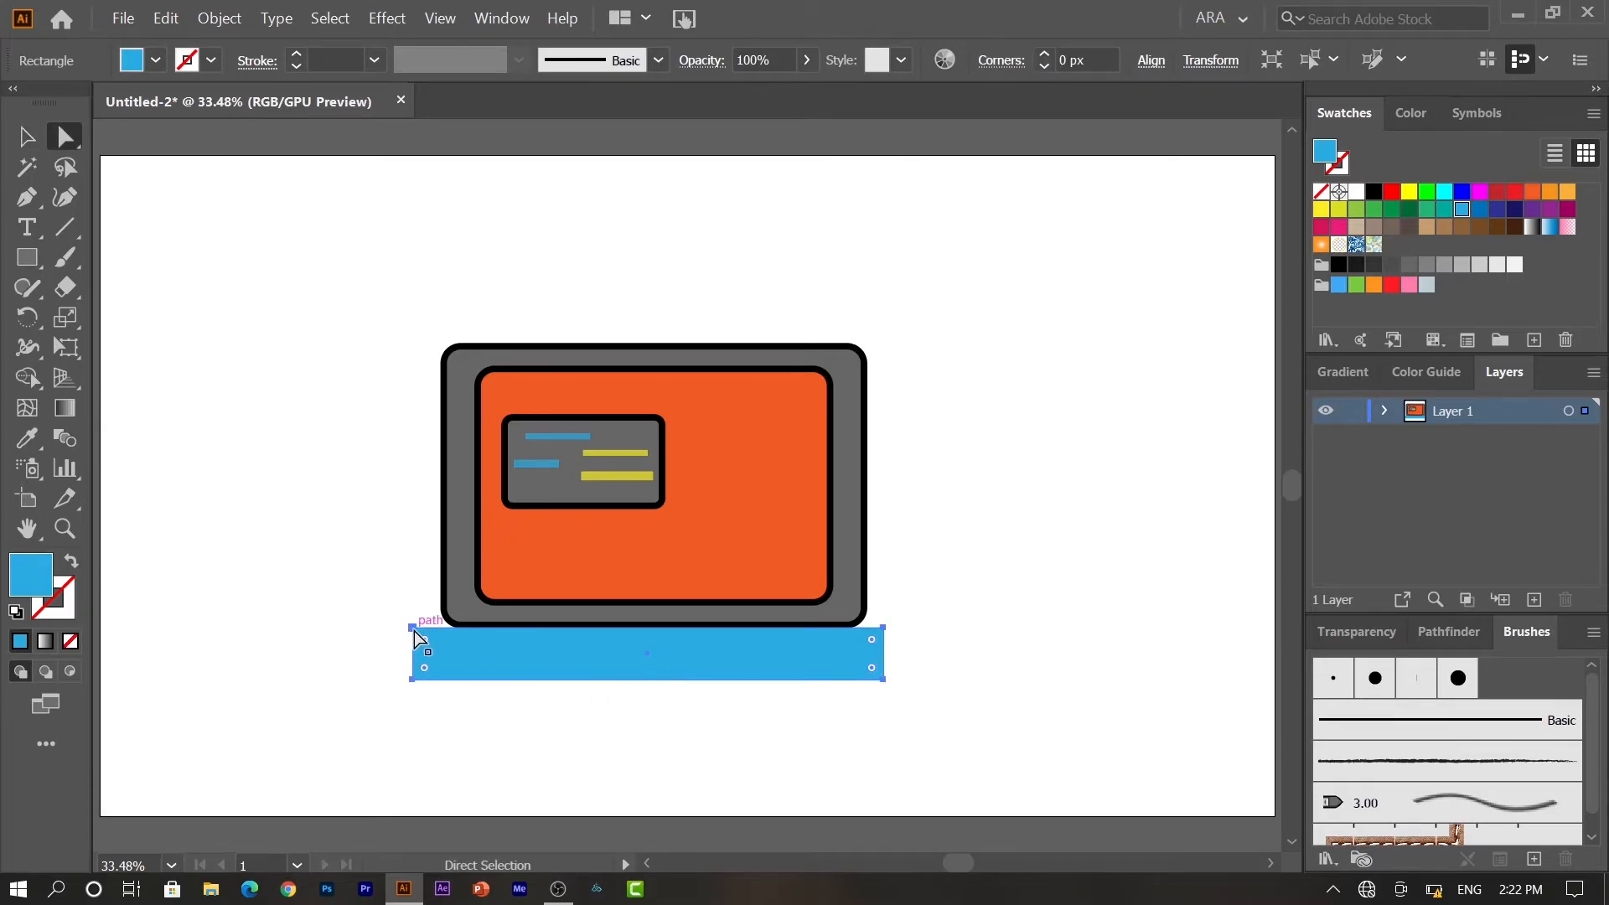
click(412, 680)
shift+click(882, 680)
drag(870, 669, 685, 542)
click(28, 138)
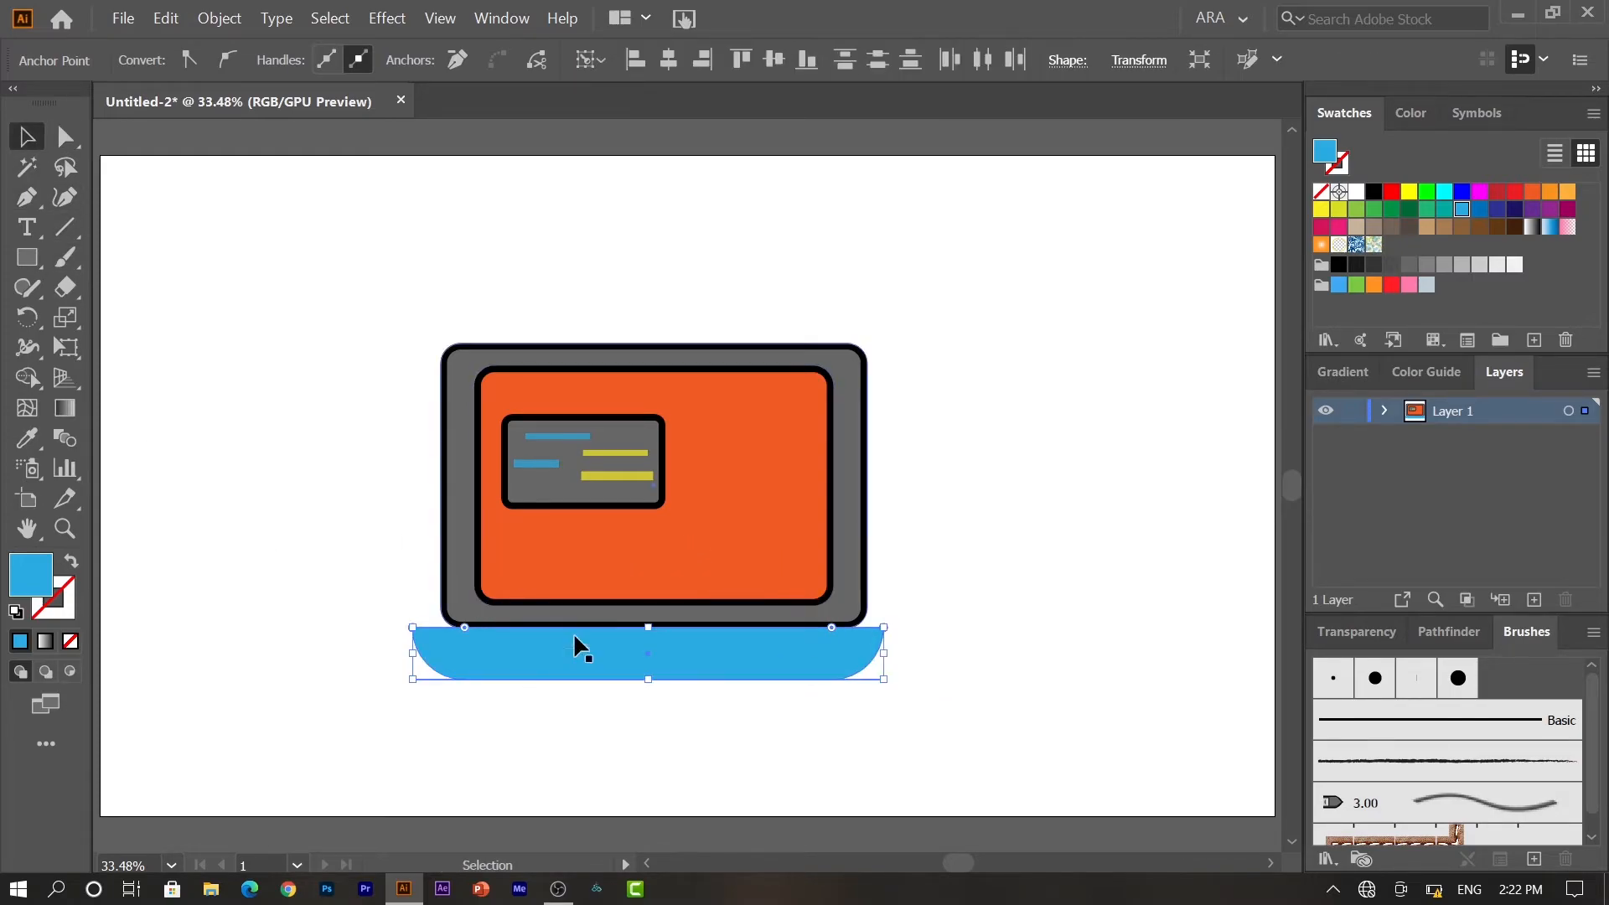
Step: Narrow the blue base on its left side, shift it up against the gray frame and make it slightly taller
drag(879, 632, 875, 628)
click(890, 634)
drag(847, 639, 853, 637)
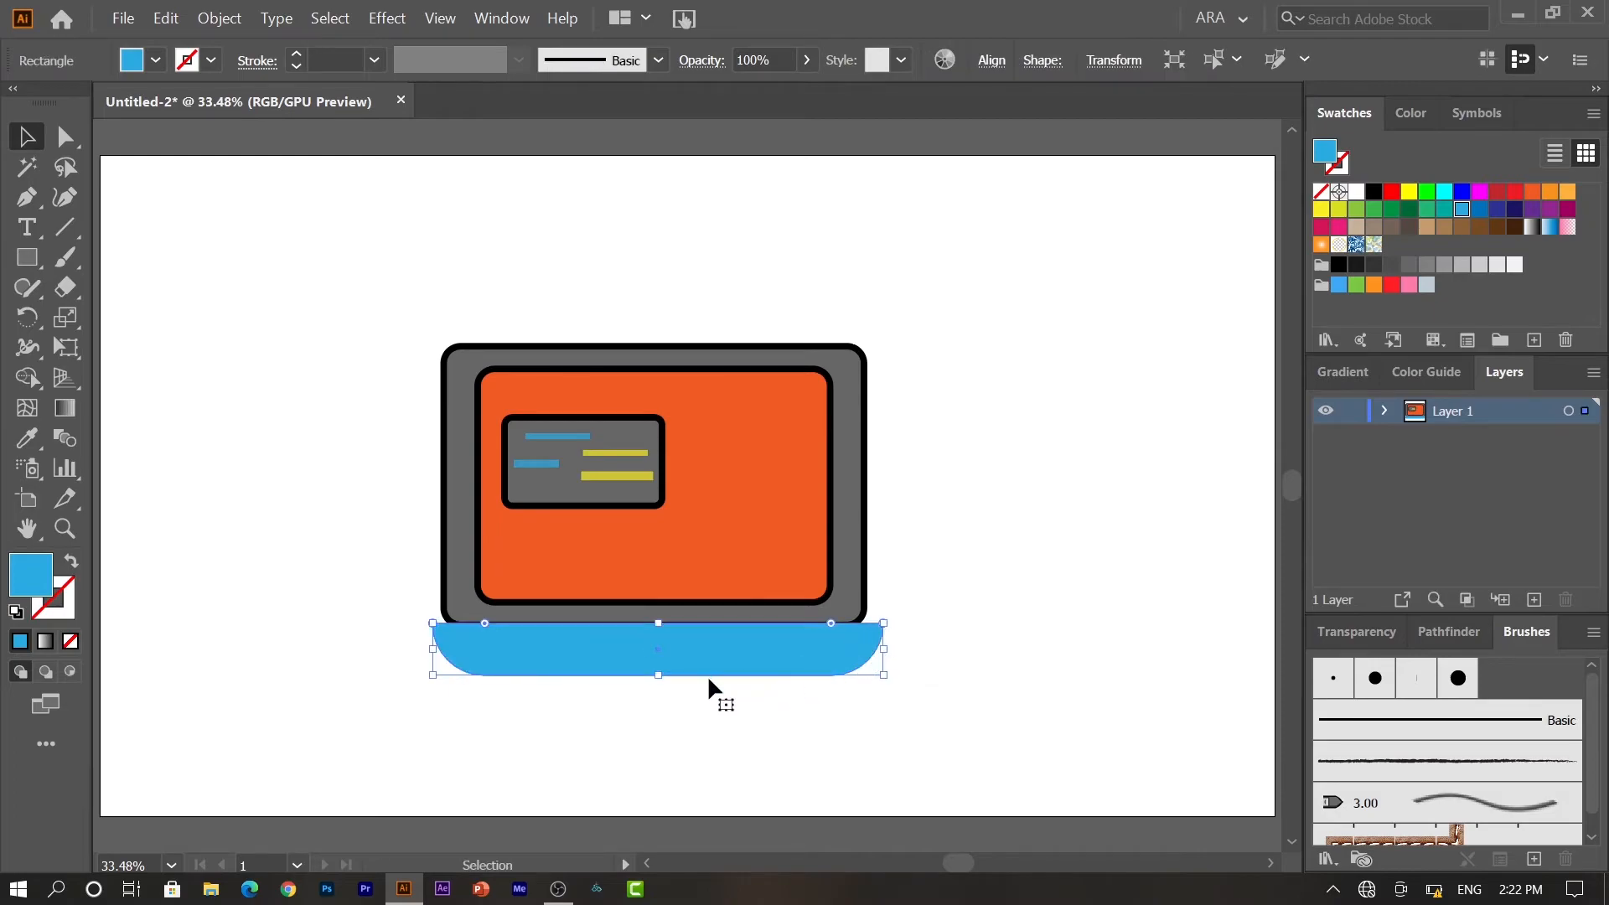
mouse_move(659, 676)
mouse_down()
mouse_move(661, 620)
mouse_move(661, 684)
mouse_up()
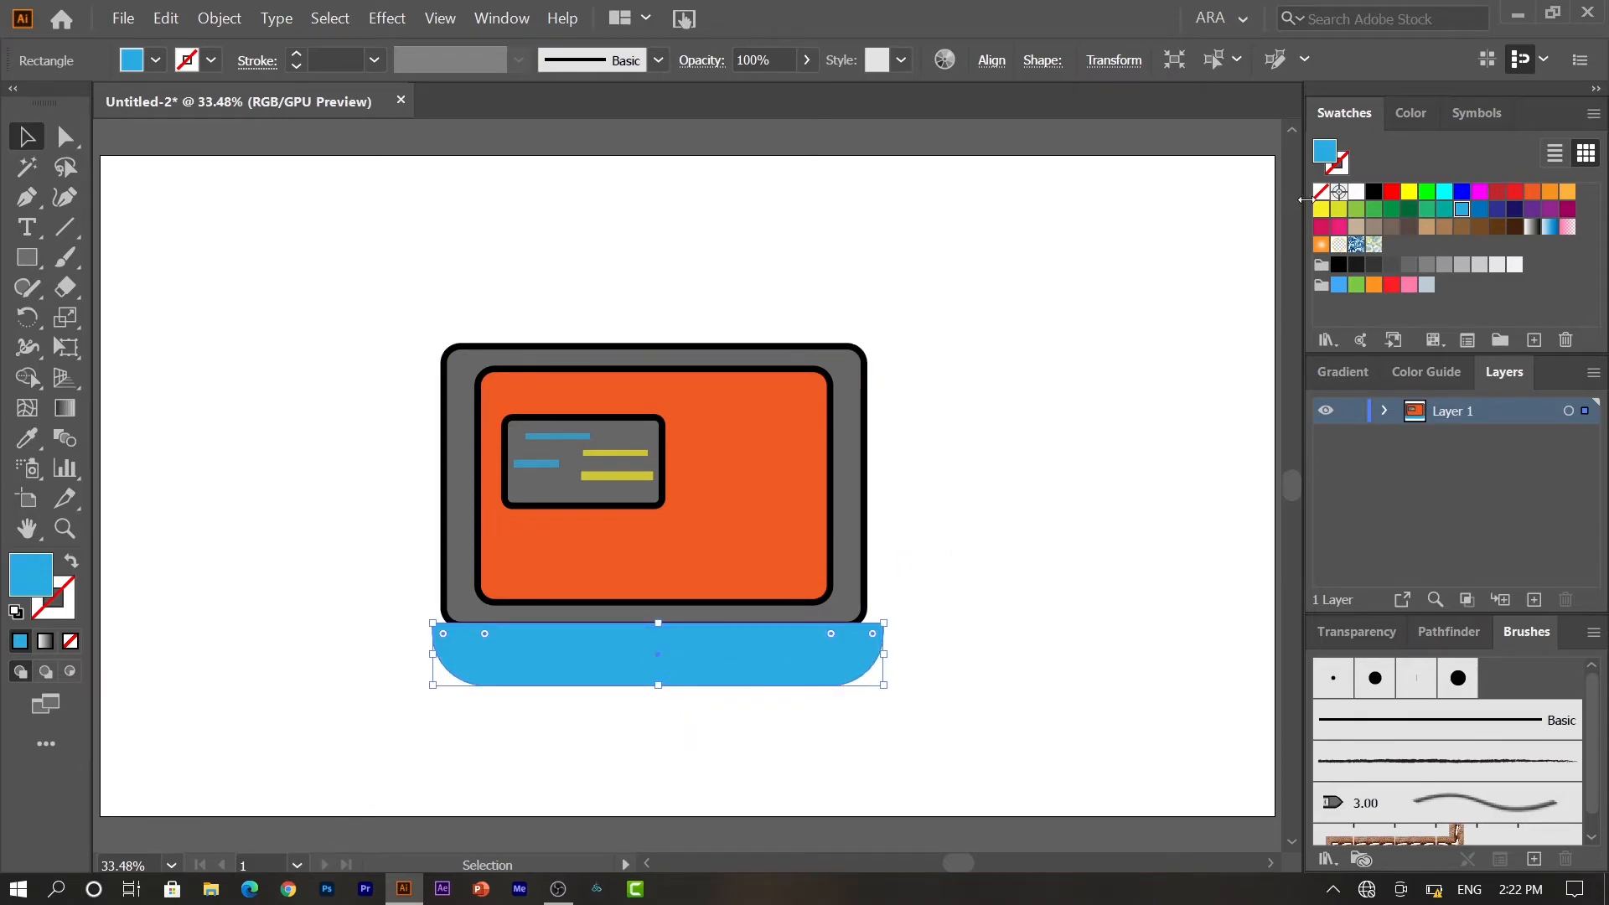
Step: Fill the laptop base with a very light gray
click(1463, 266)
click(1480, 267)
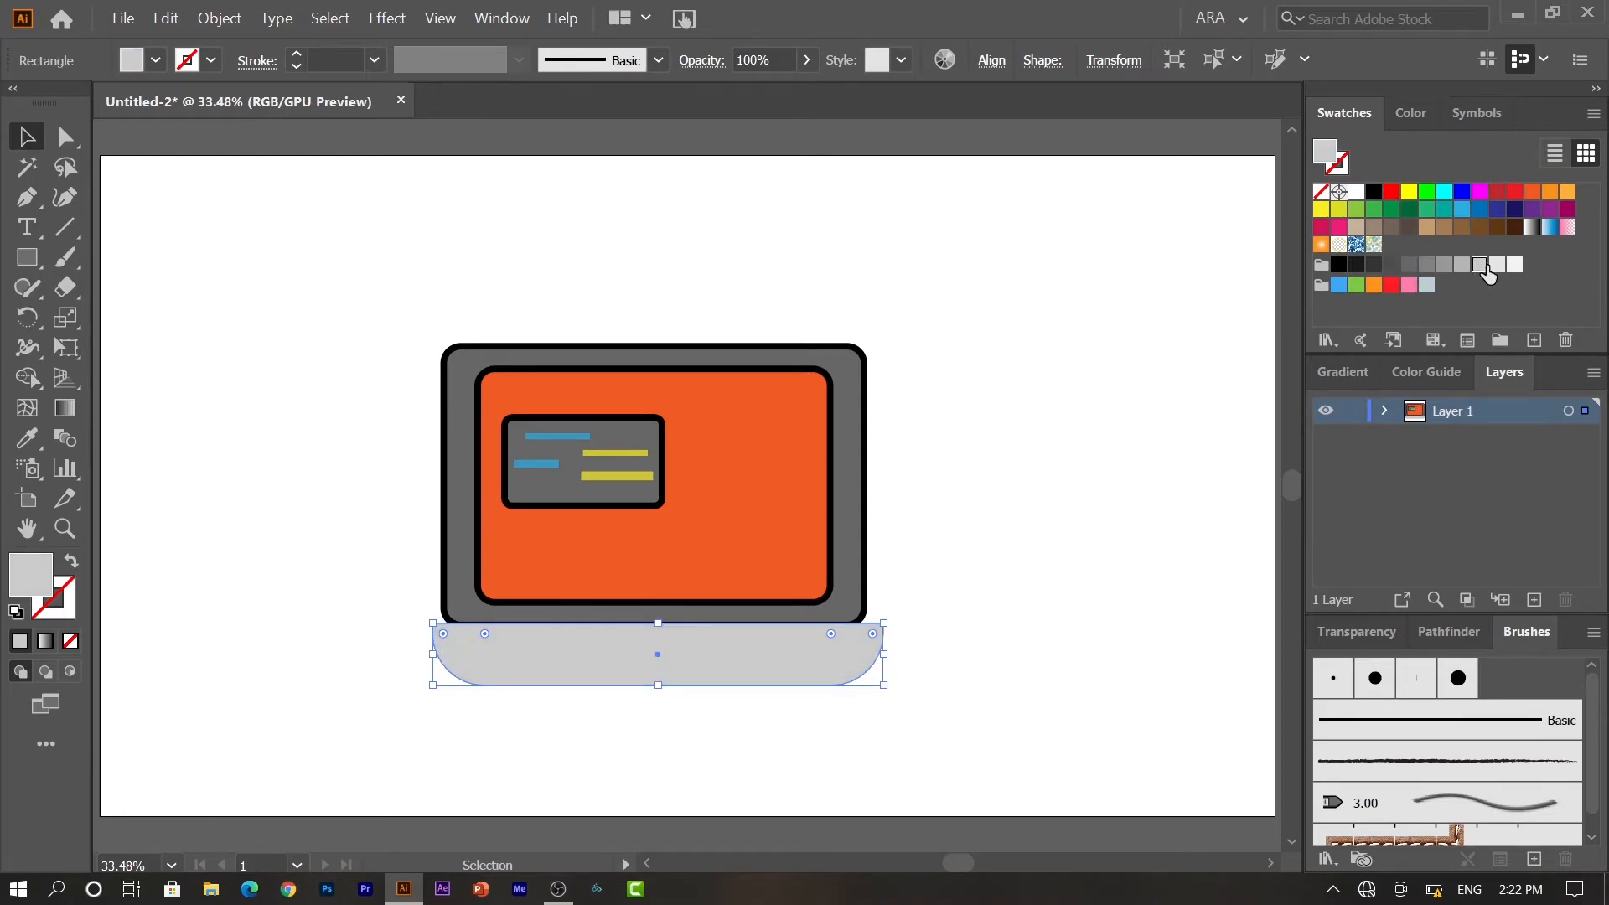
click(1496, 267)
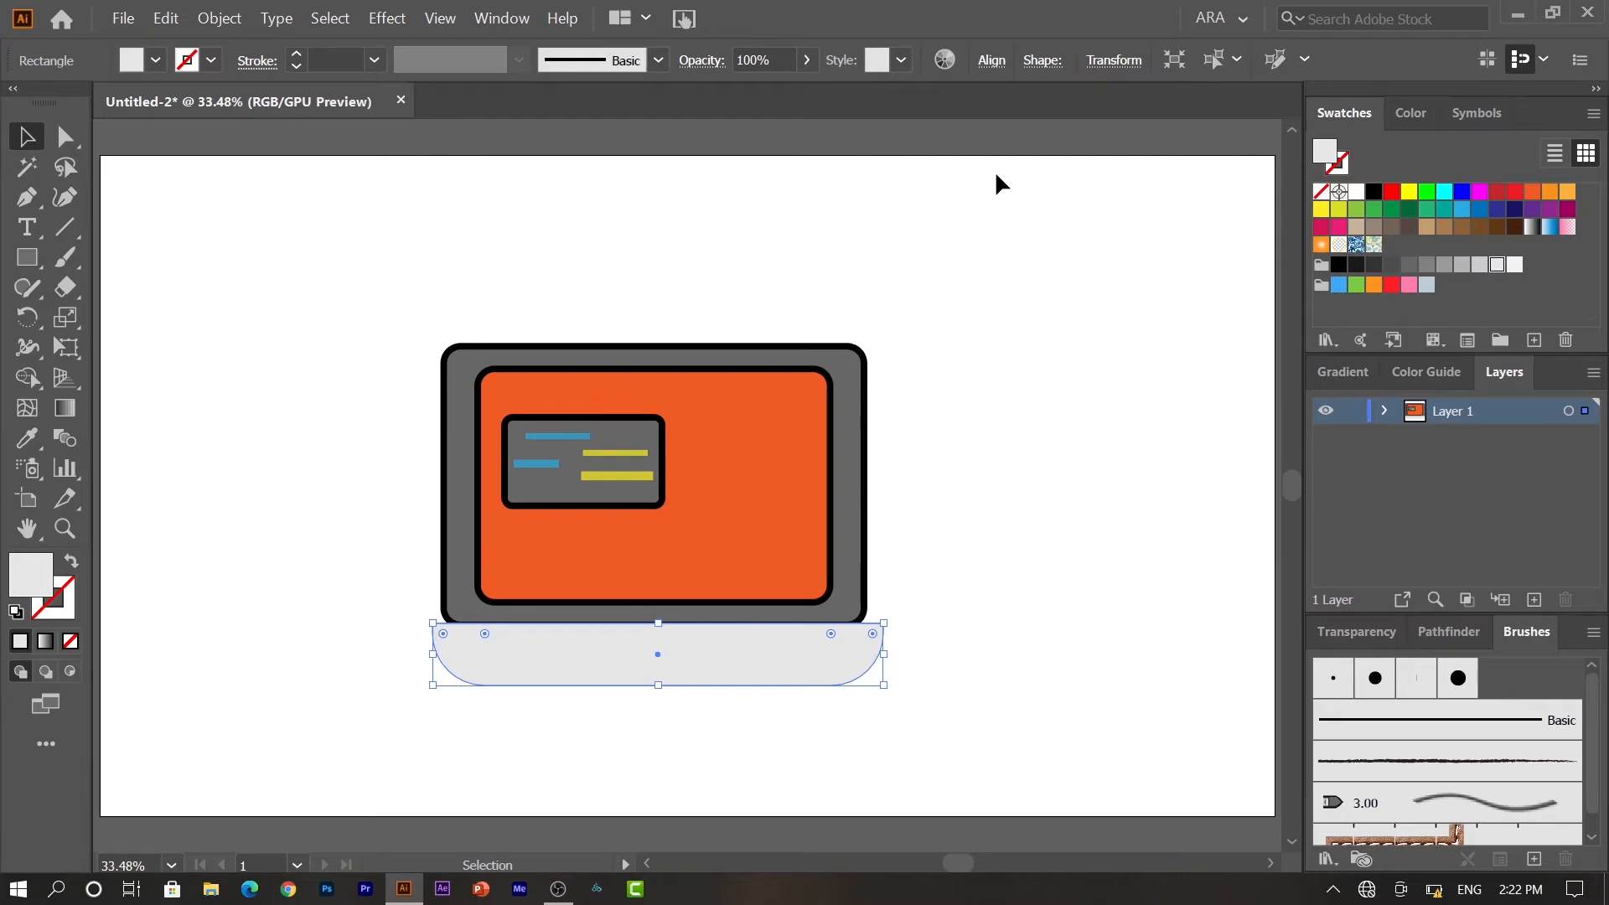
Step: Give the laptop base a black 10 pt outline
click(1346, 167)
click(1337, 264)
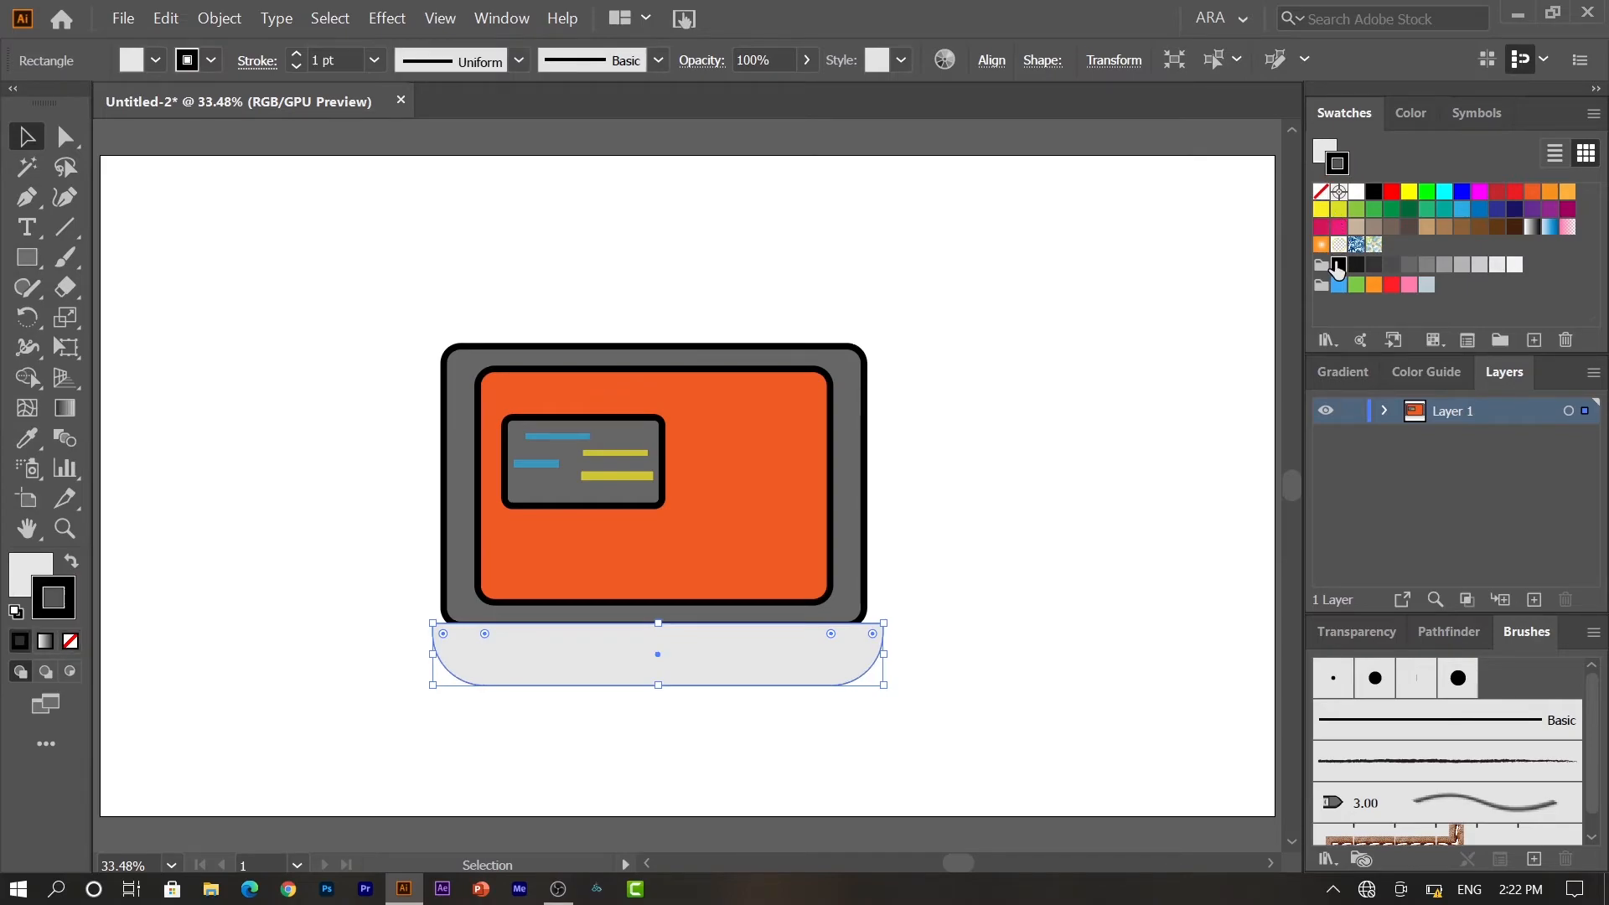
double_click(361, 59)
text(10)
key(Return)
click(385, 432)
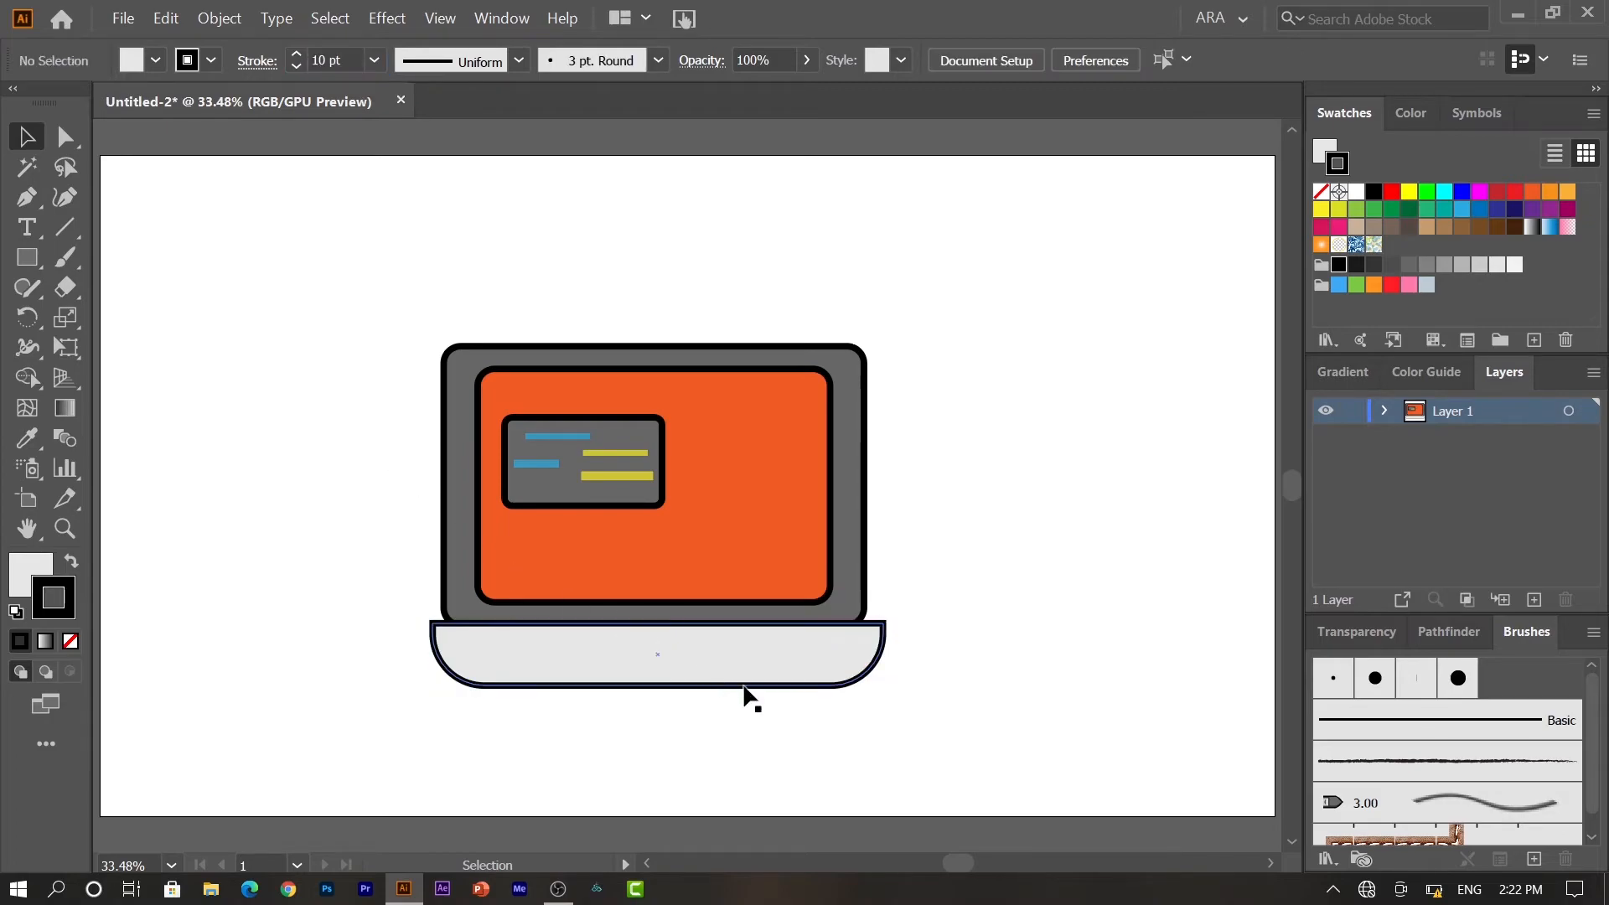
Step: Make the laptop base slimmer and move it up to slightly overlap the gray frame's bottom edge
click(653, 683)
drag(662, 687, 659, 651)
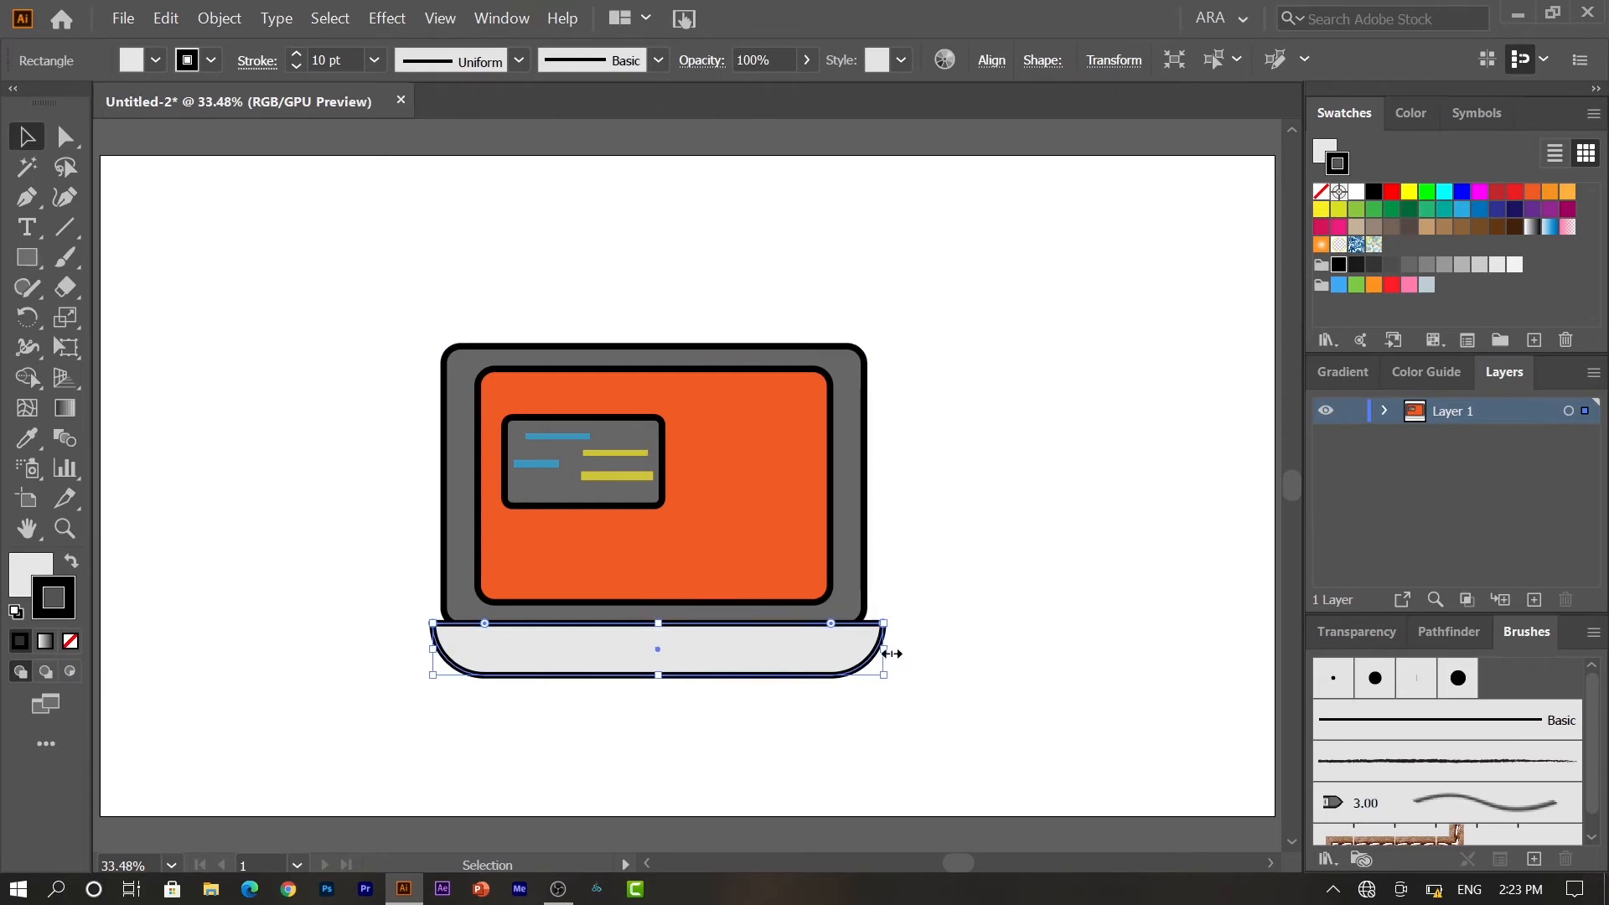
drag(660, 619, 683, 647)
click(849, 767)
click(684, 654)
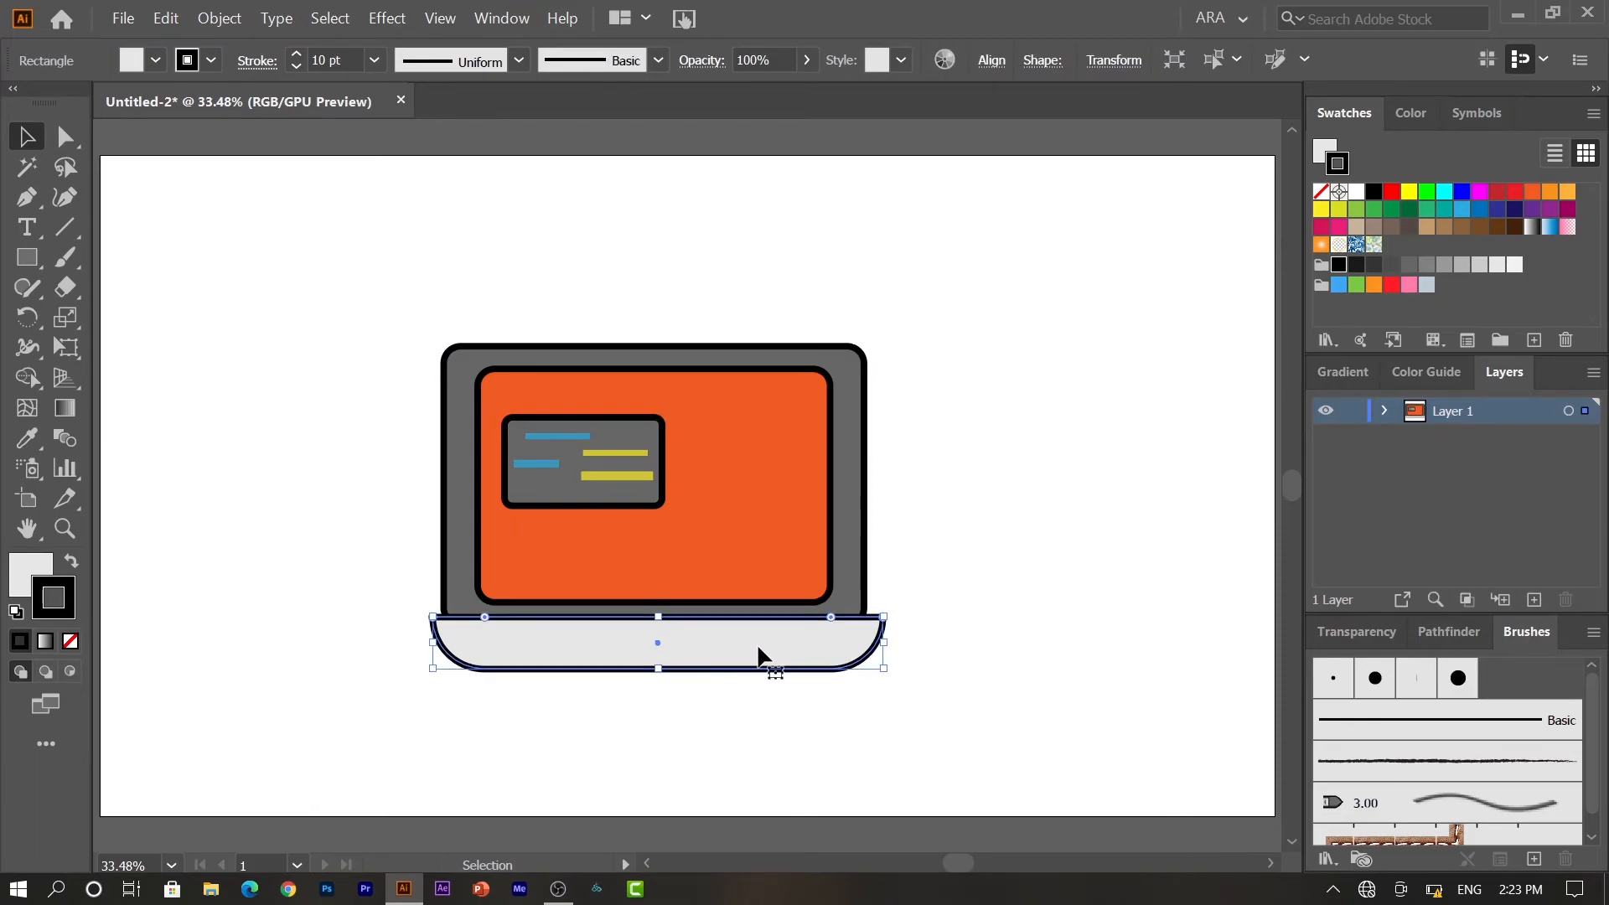
Step: Enlarge the whole screen artwork to the width of the base and place it centered on the base's upper edge
mouse_move(884, 616)
mouse_down()
mouse_move(863, 620)
mouse_move(938, 611)
mouse_move(889, 613)
mouse_up()
click(911, 368)
drag(917, 327, 621, 484)
drag(459, 536, 461, 538)
drag(874, 347, 887, 333)
drag(638, 523, 642, 505)
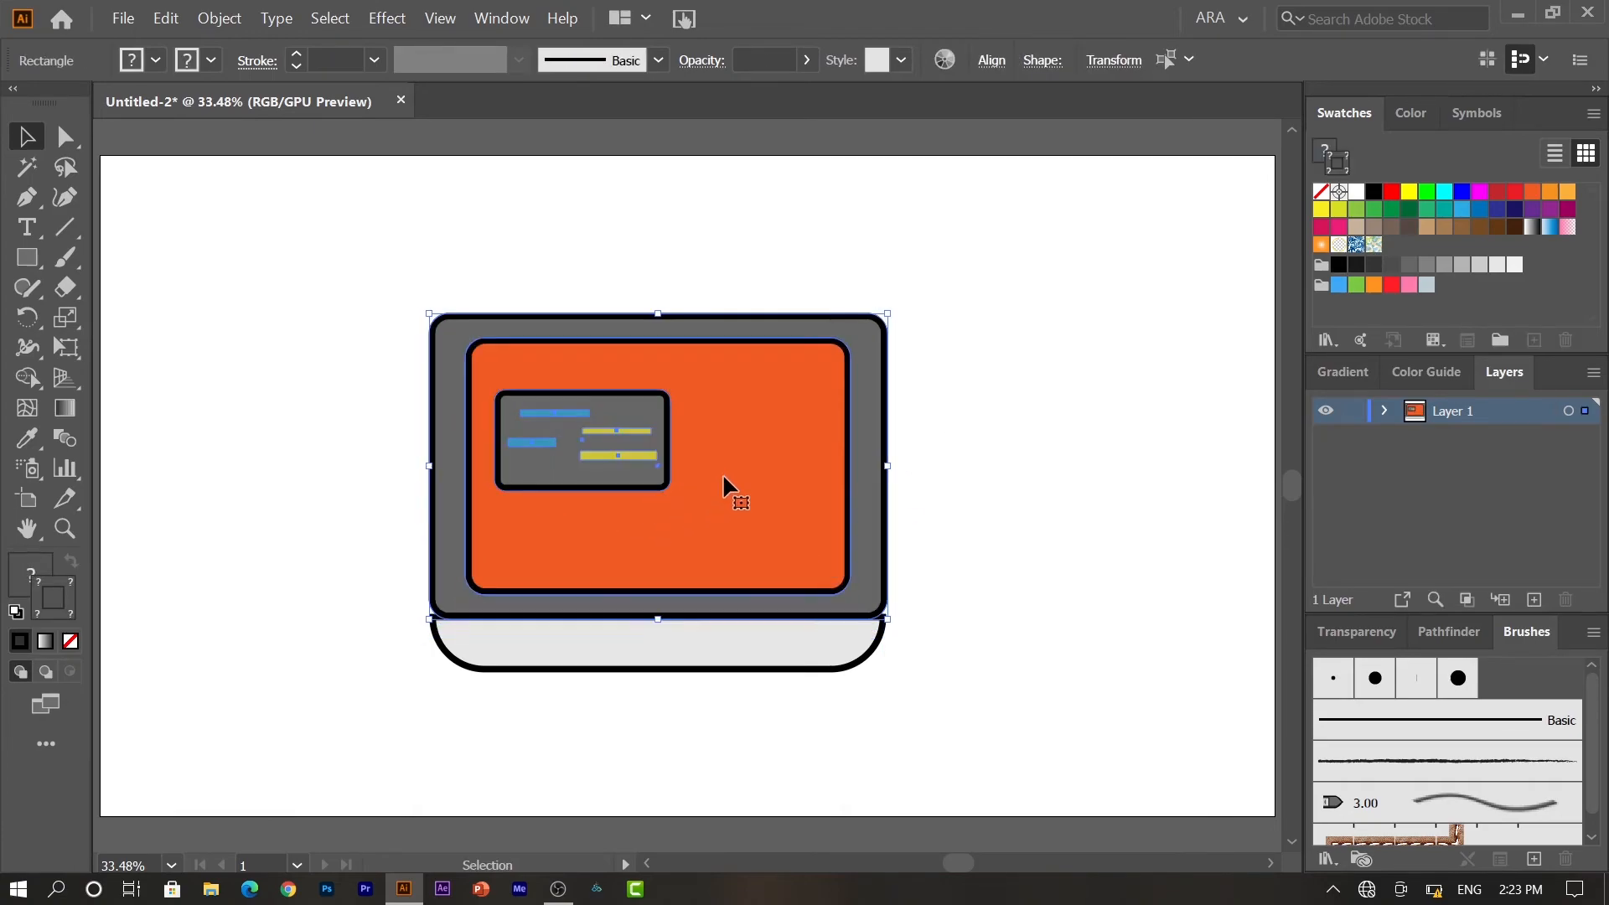
Step: Widen the laptop base equally on both sides so it extends past the screen frame
click(1024, 412)
click(833, 645)
drag(891, 638, 916, 643)
click(1103, 539)
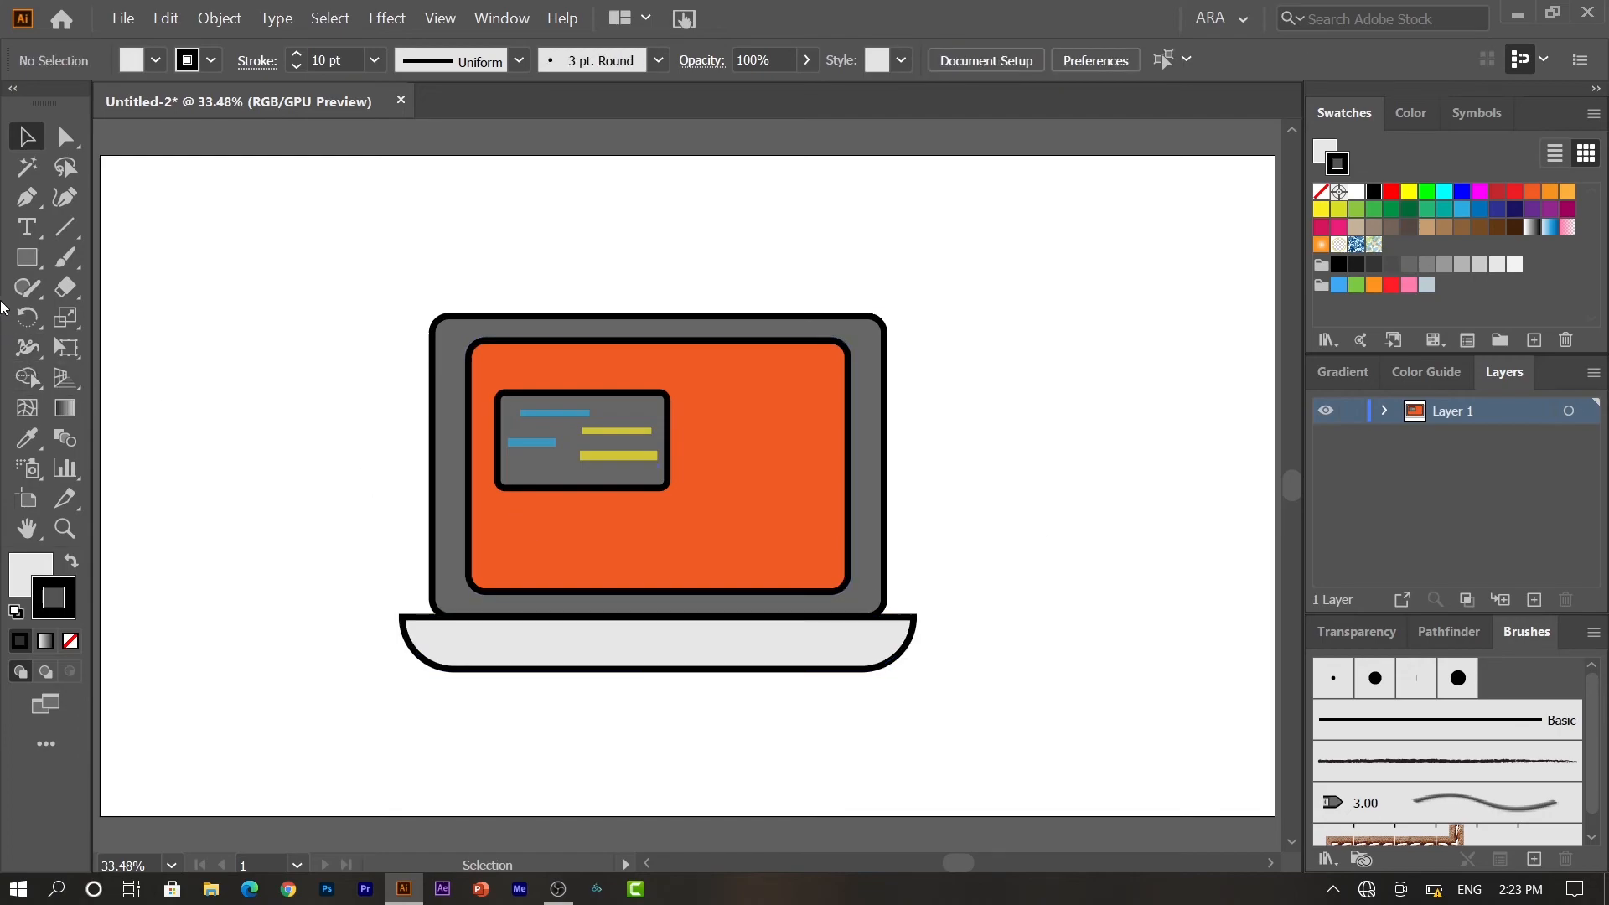
Step: Draw a thin, wide notch rectangle centered at the base's top edge and fully round its corners
click(13, 264)
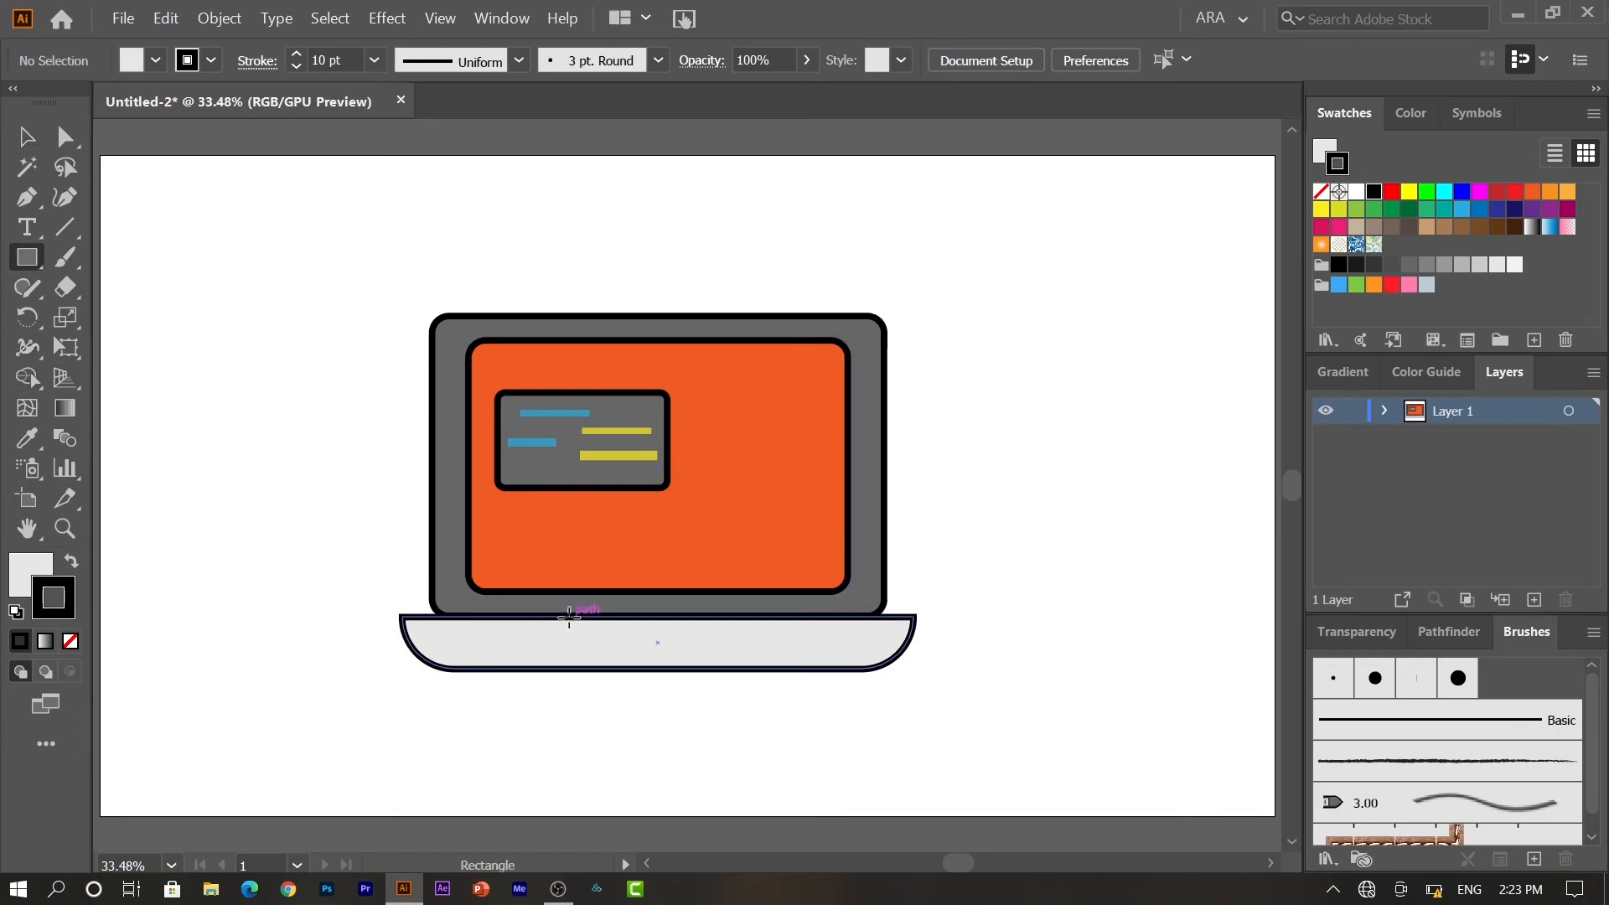
drag(569, 616, 750, 634)
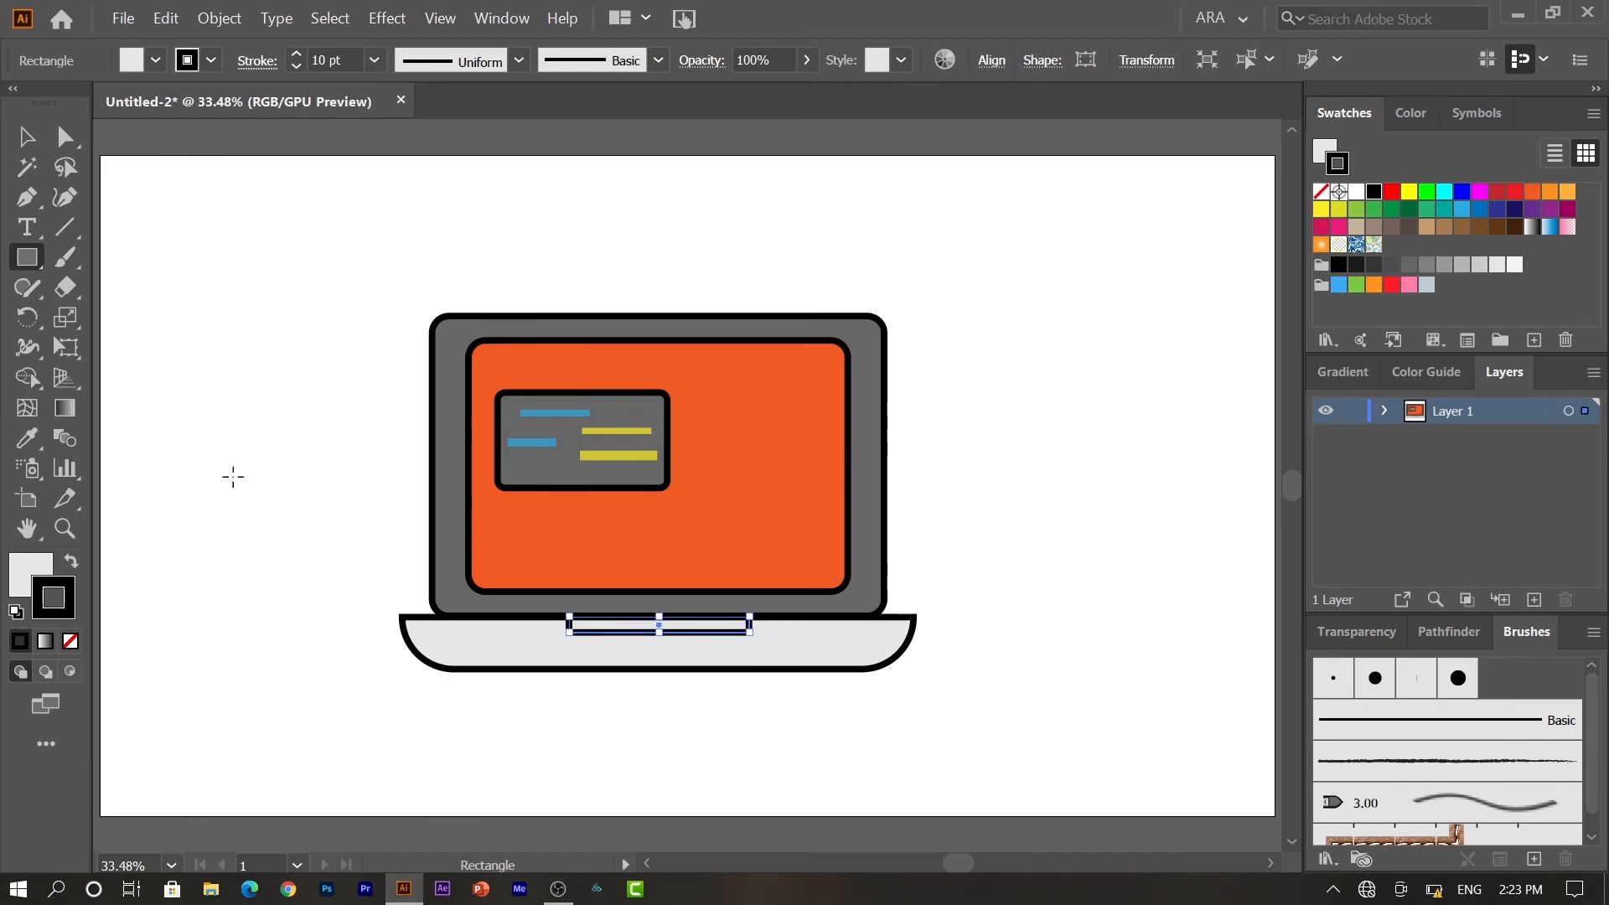
click(67, 132)
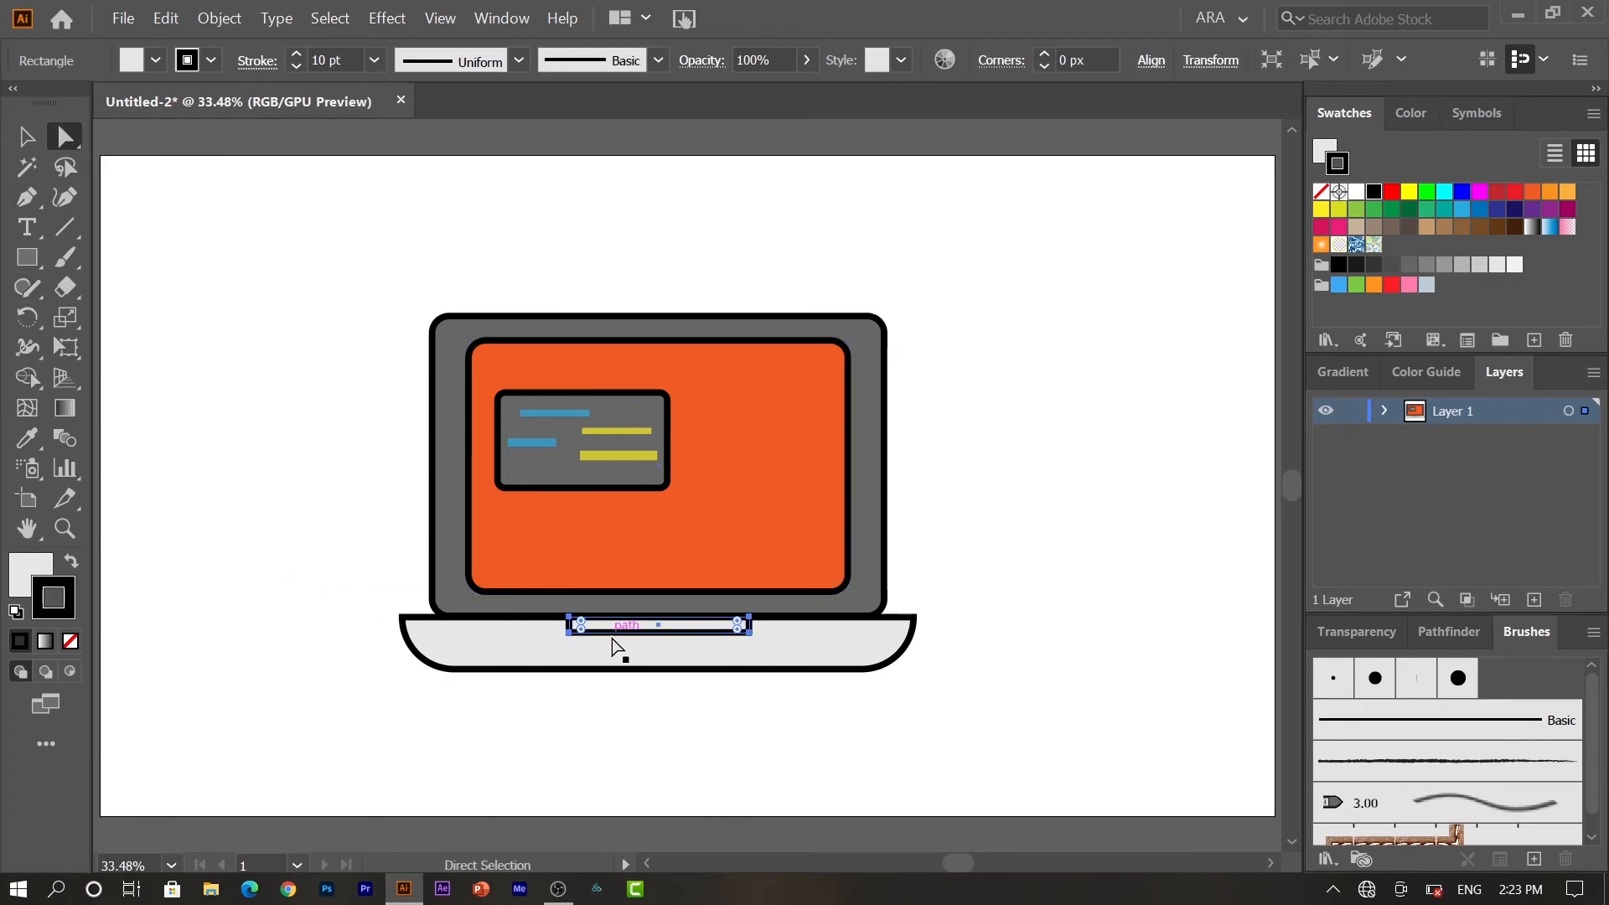
drag(583, 629, 662, 589)
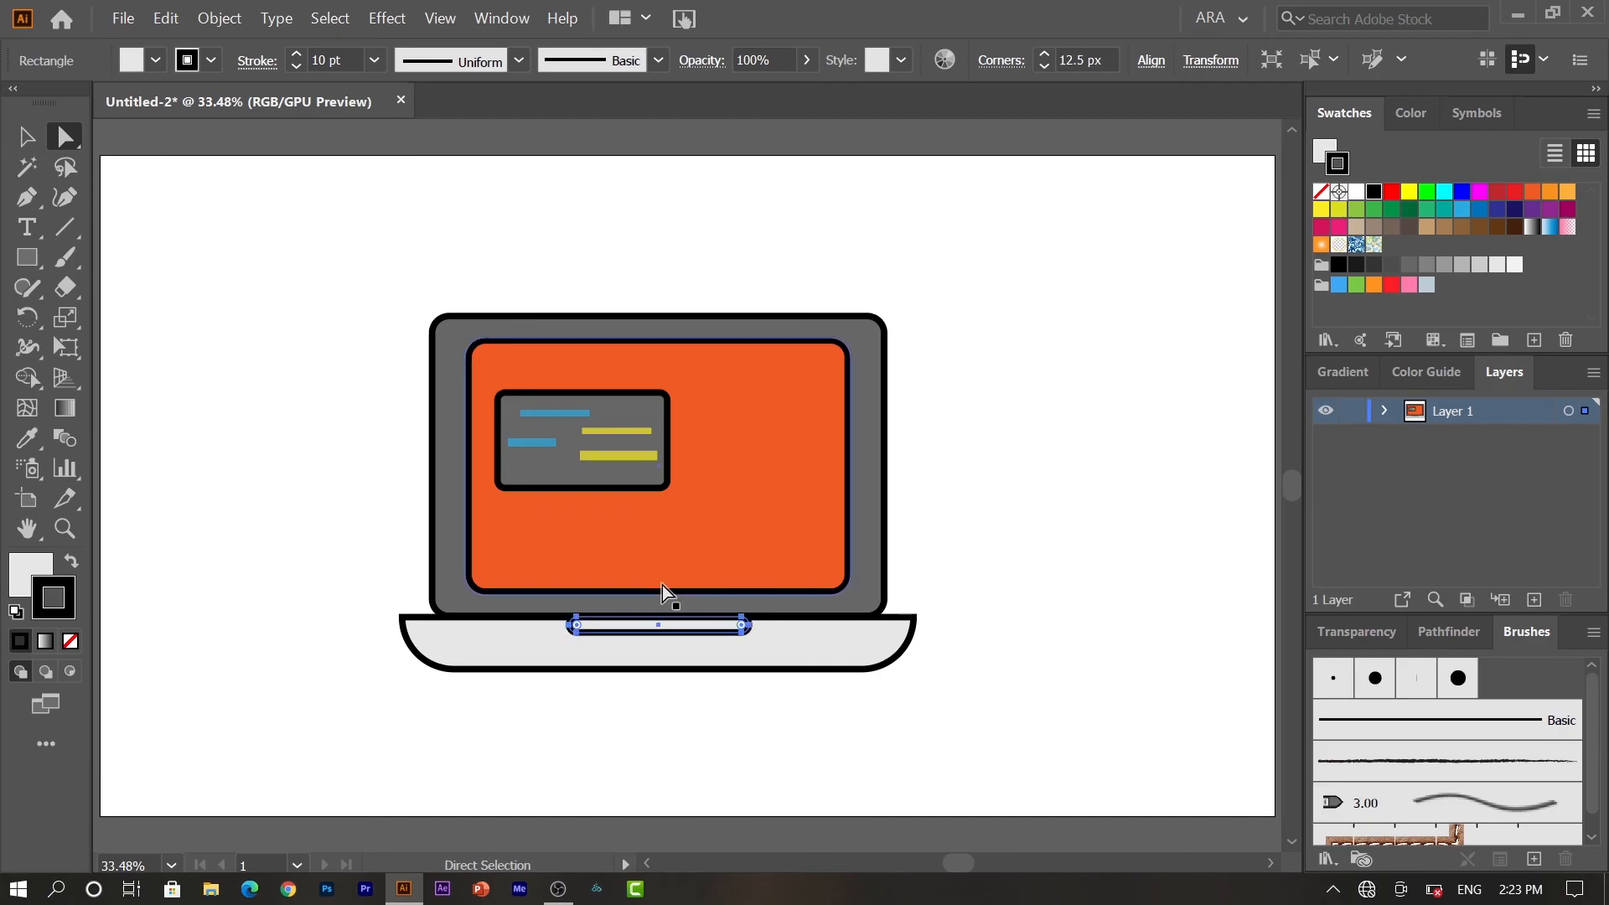
click(210, 538)
Step: Nudge the small rounded notch vertically to line it up with the laptop base's top edge
click(690, 632)
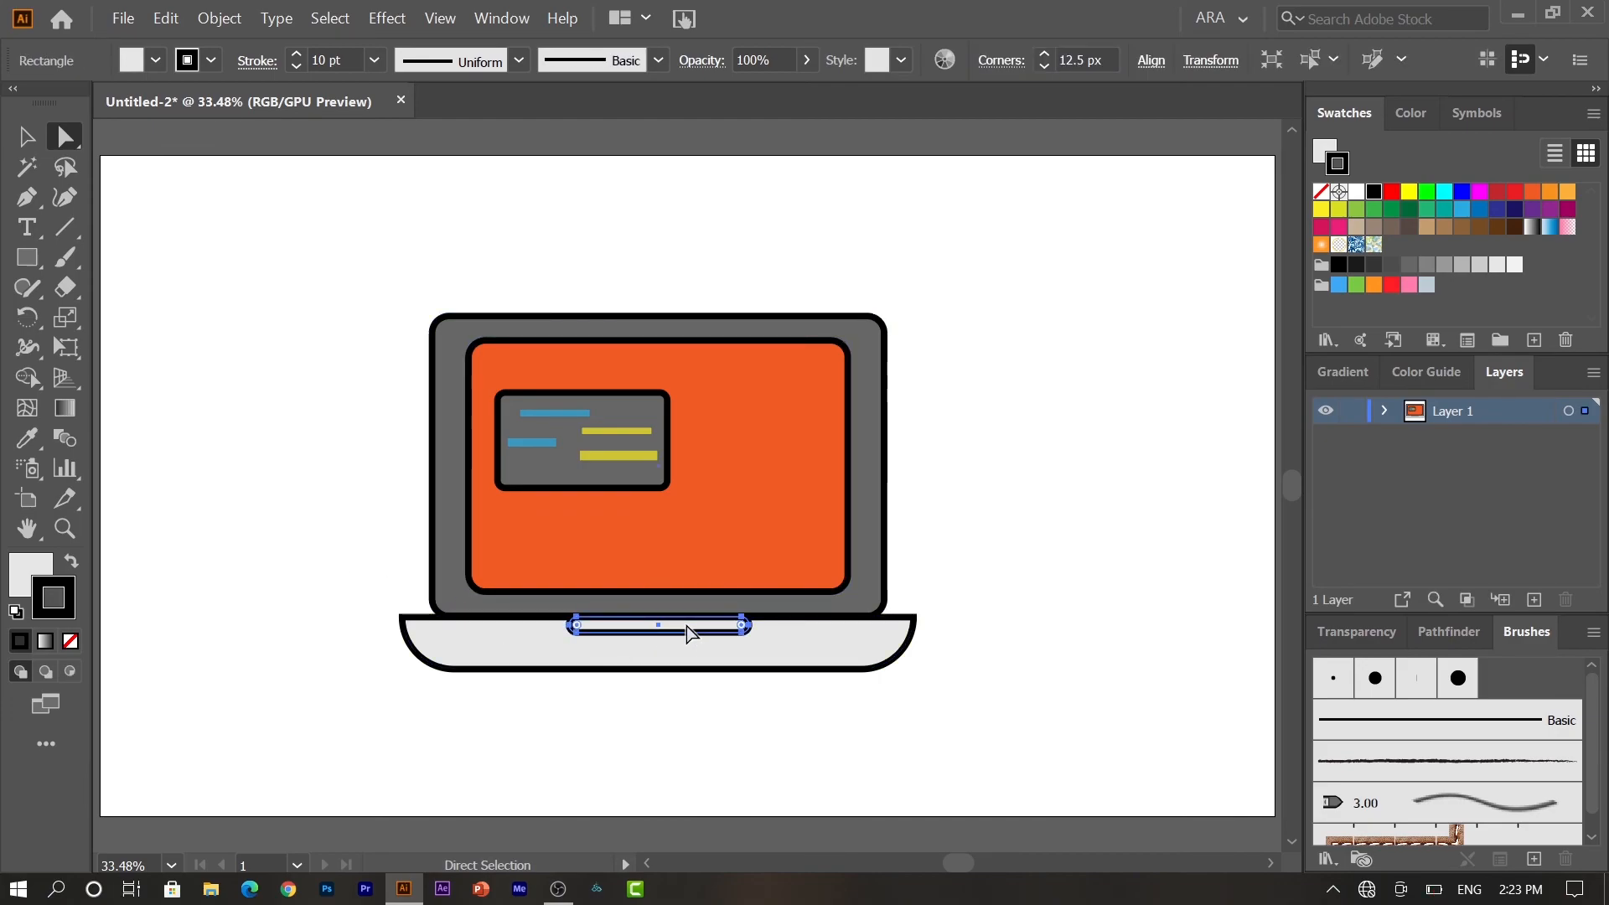
key(Up)
key(Up)
key(Up)
key(Up)
key(Up)
click(243, 595)
click(26, 135)
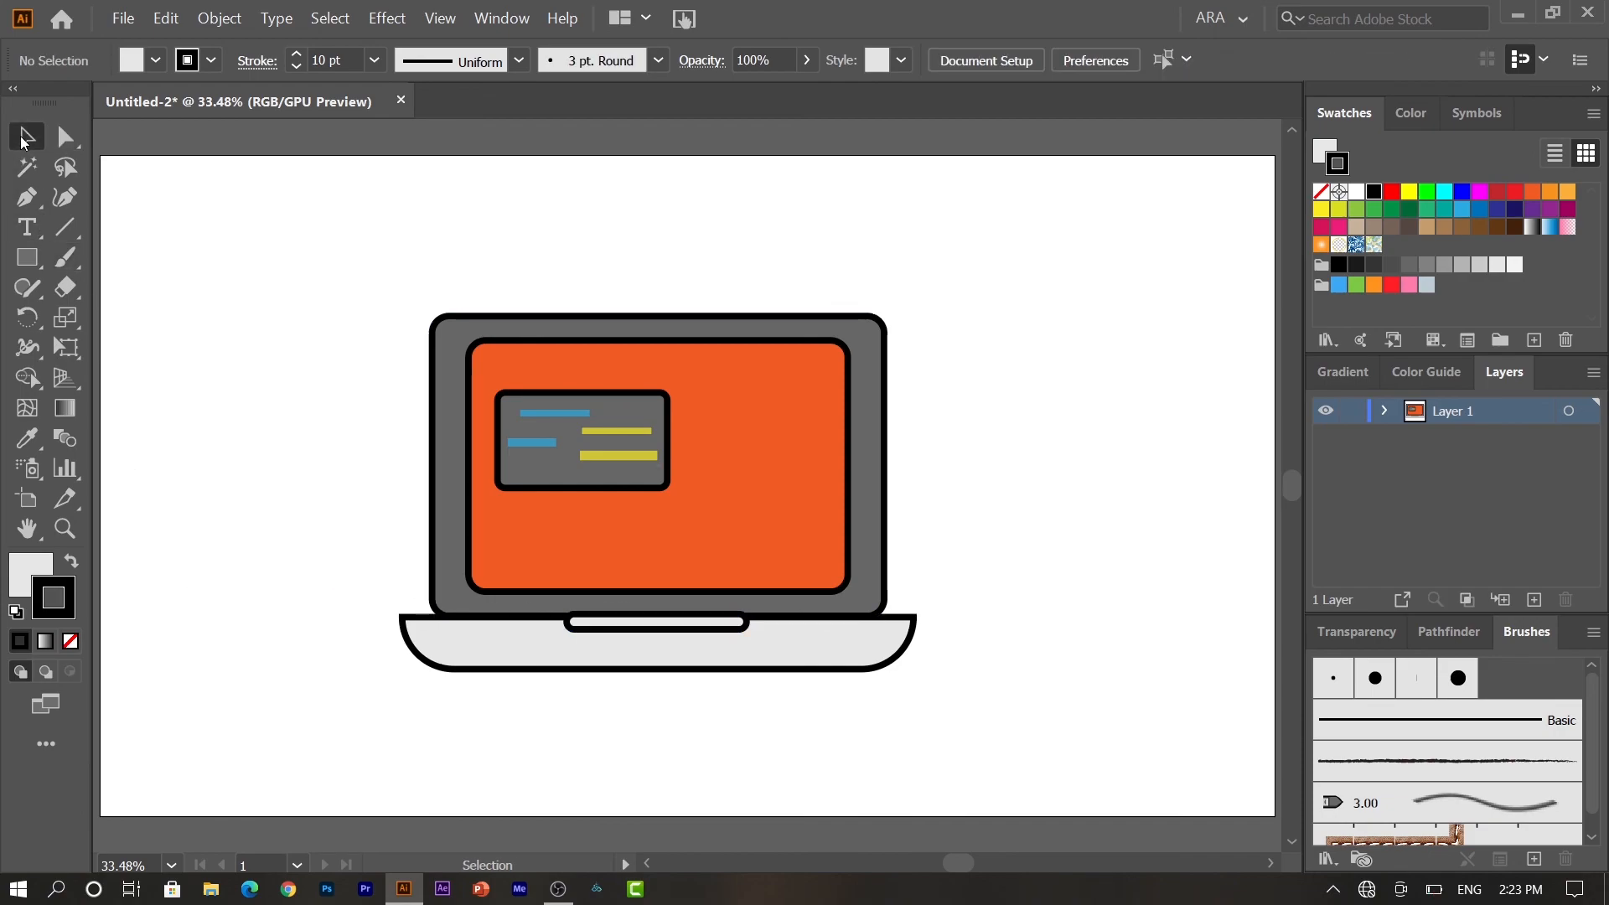
click(615, 628)
key(Down)
key(Down)
click(367, 566)
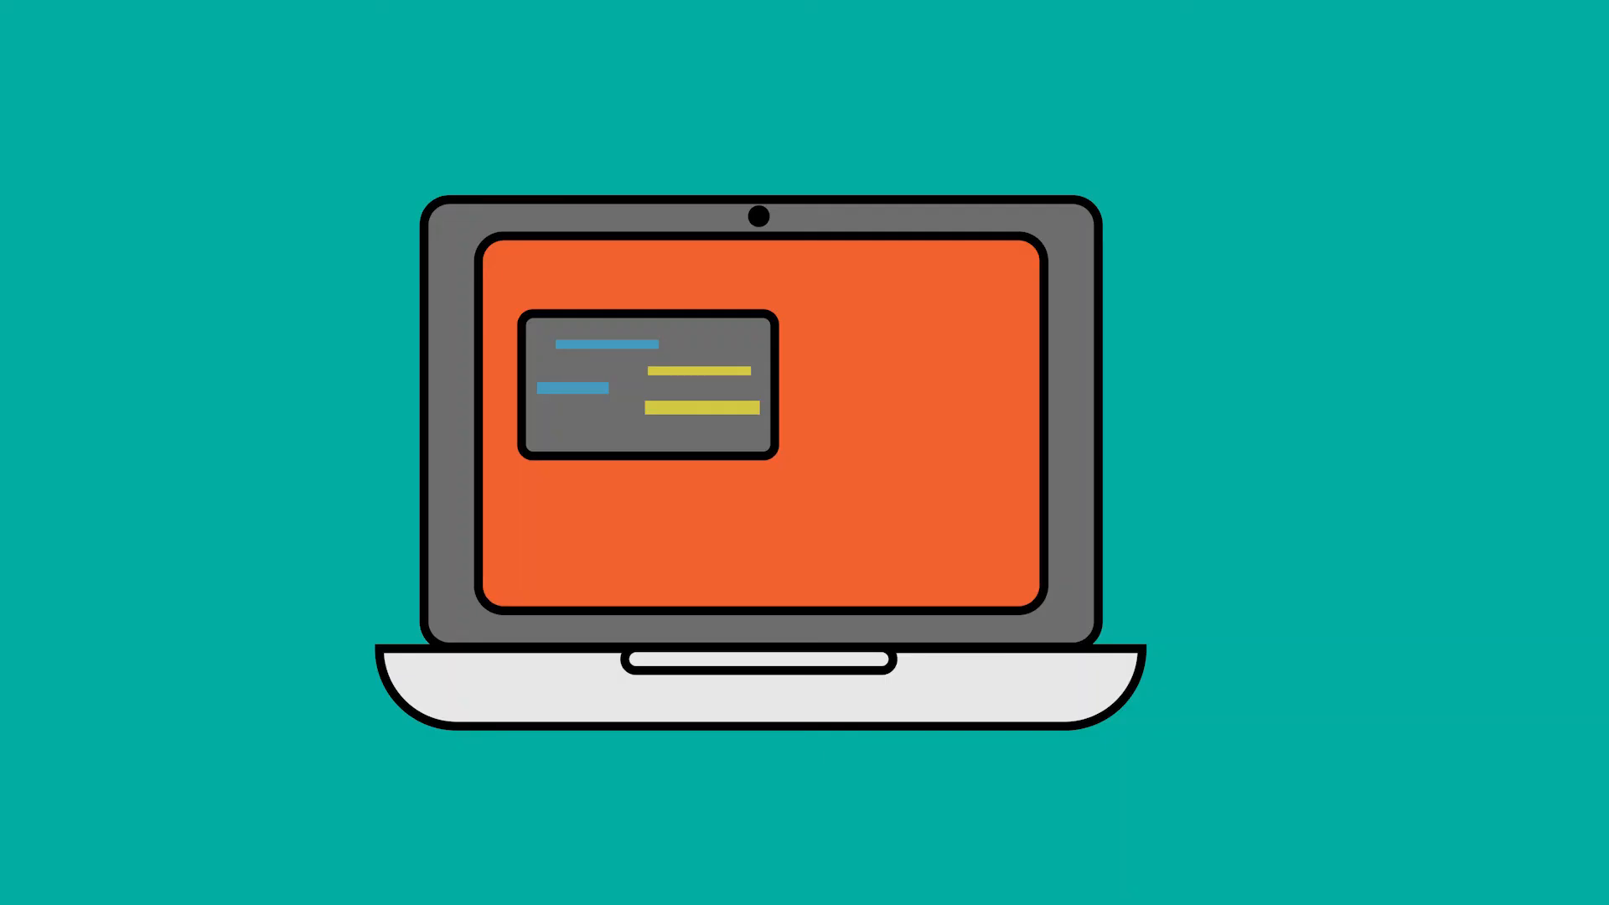